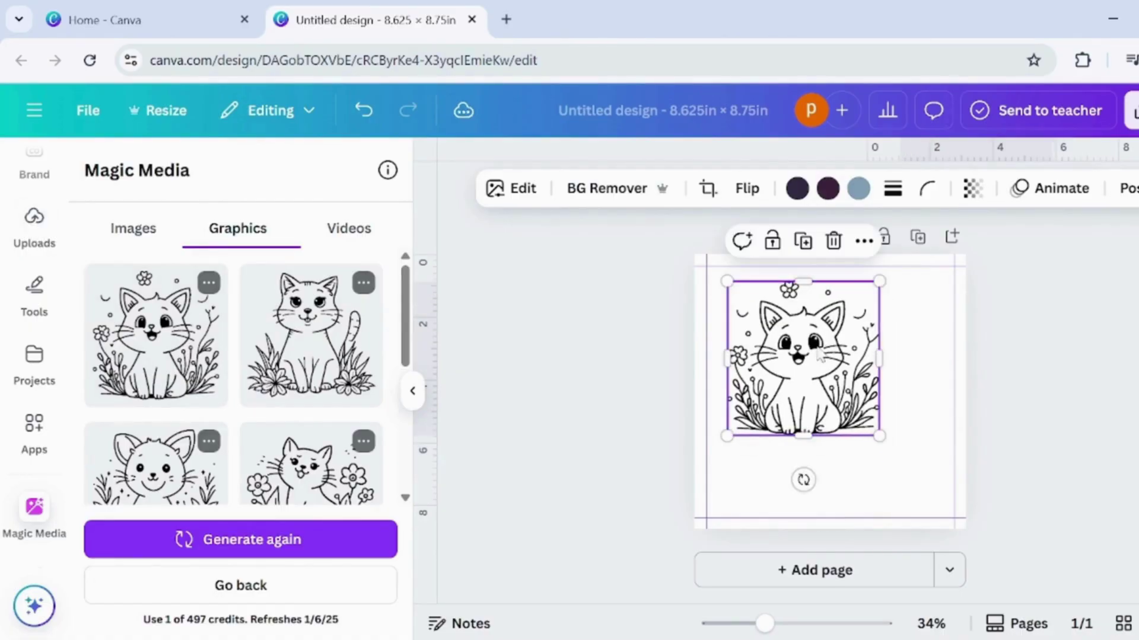
Step: Enlarge the cat illustration to fill most of the area inside the page's margin guides
drag(877, 439, 941, 522)
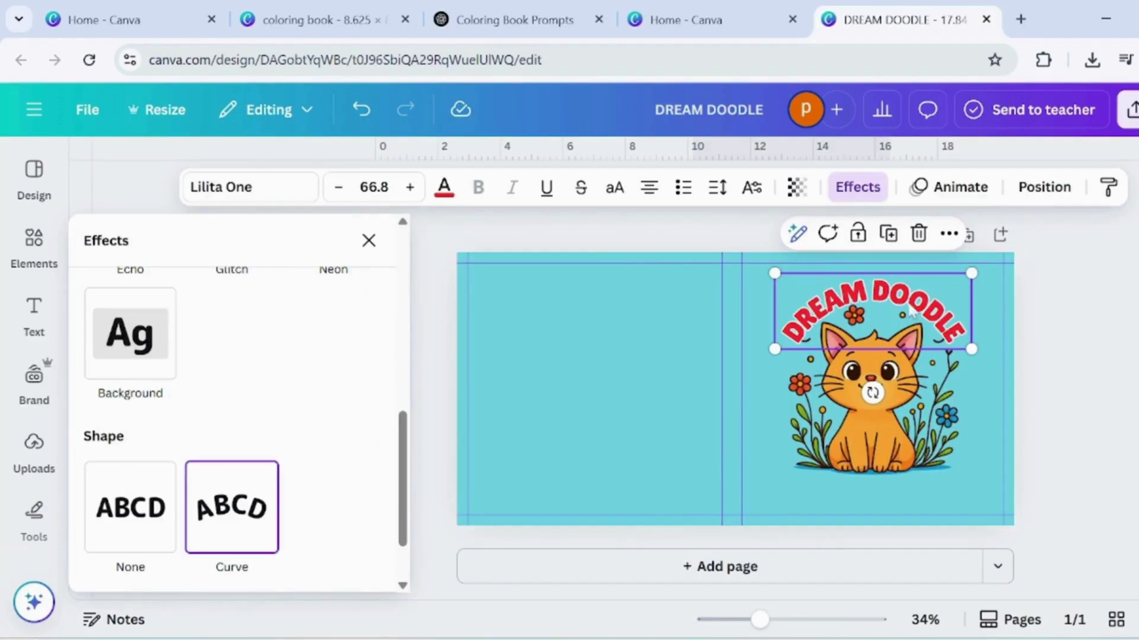
Step: Move the curved DREAM DOODLE title slightly upward on the cover and enlarge it above the cat
drag(911, 310, 911, 298)
drag(971, 338, 980, 342)
drag(775, 342, 757, 348)
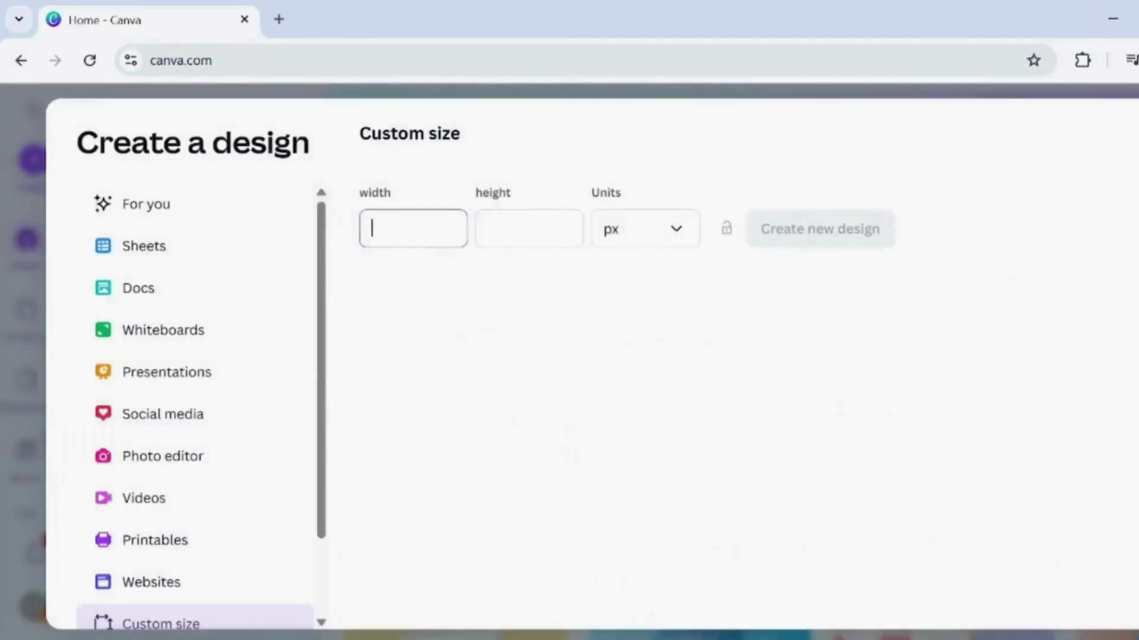
Step: Create a new custom-size design 8.625 in wide and 8.750 in high
click(676, 229)
click(686, 320)
click(413, 228)
text(8.)
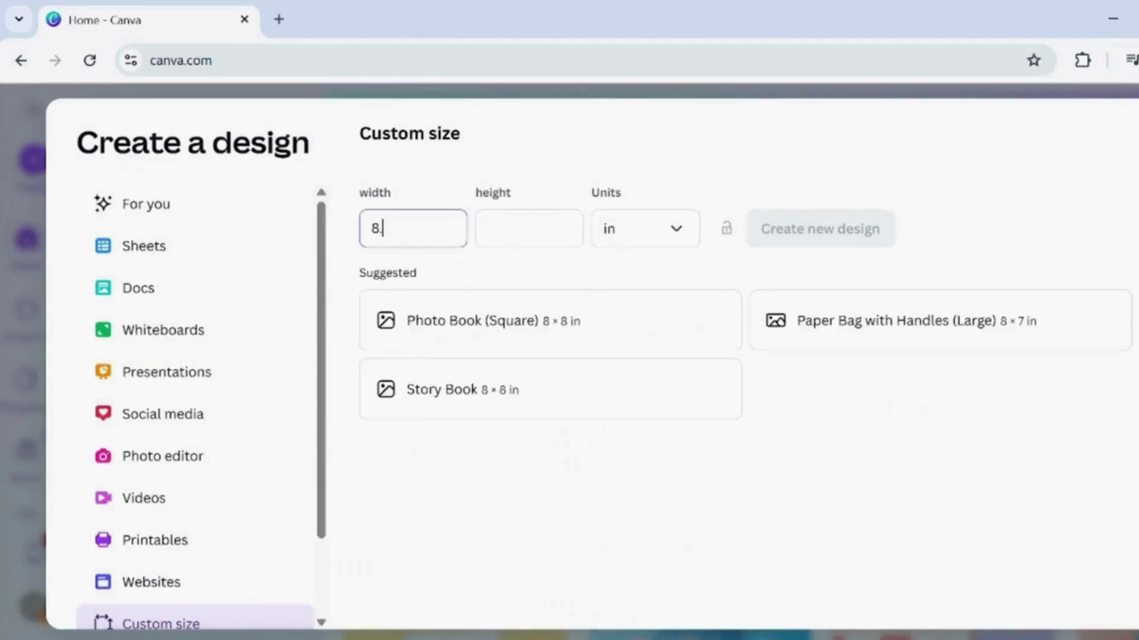
text(625)
key(Tab)
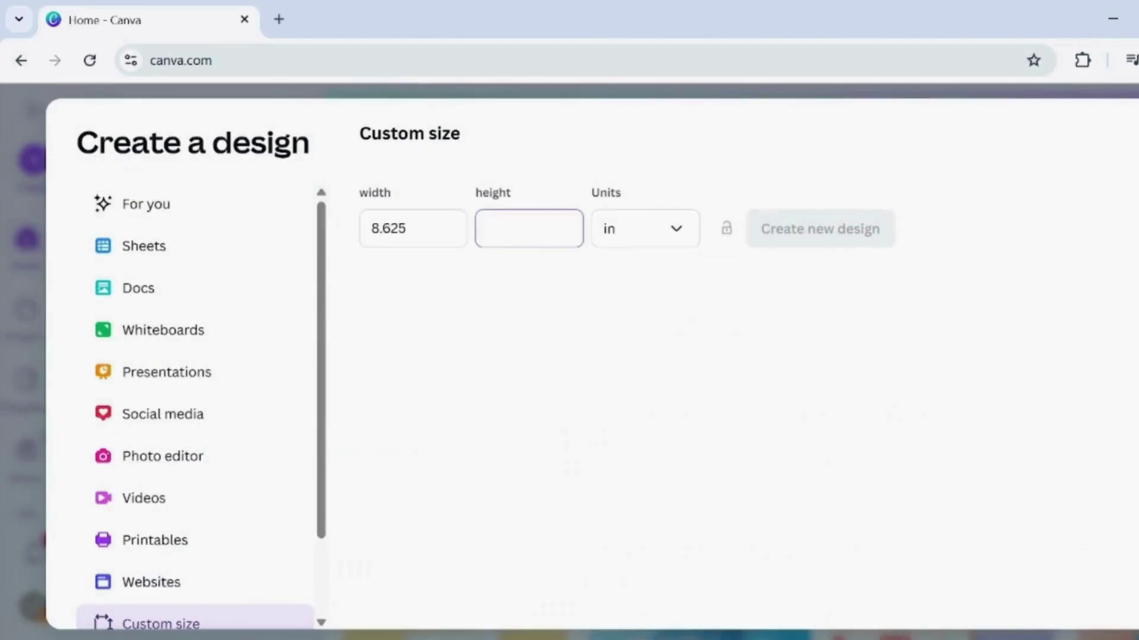
text(8.750)
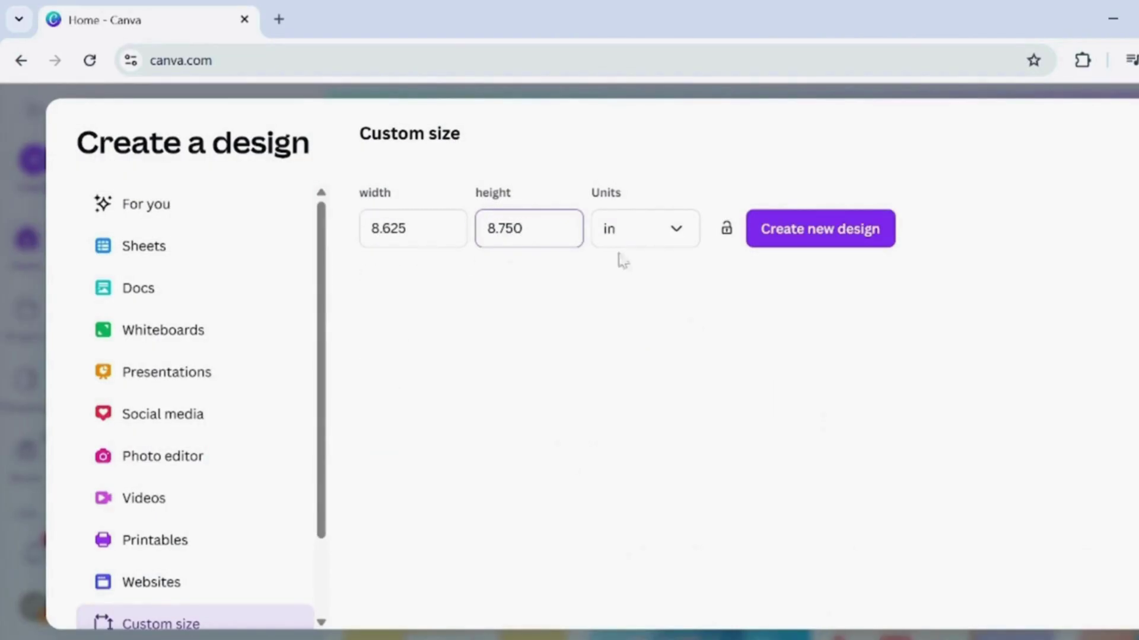
click(804, 227)
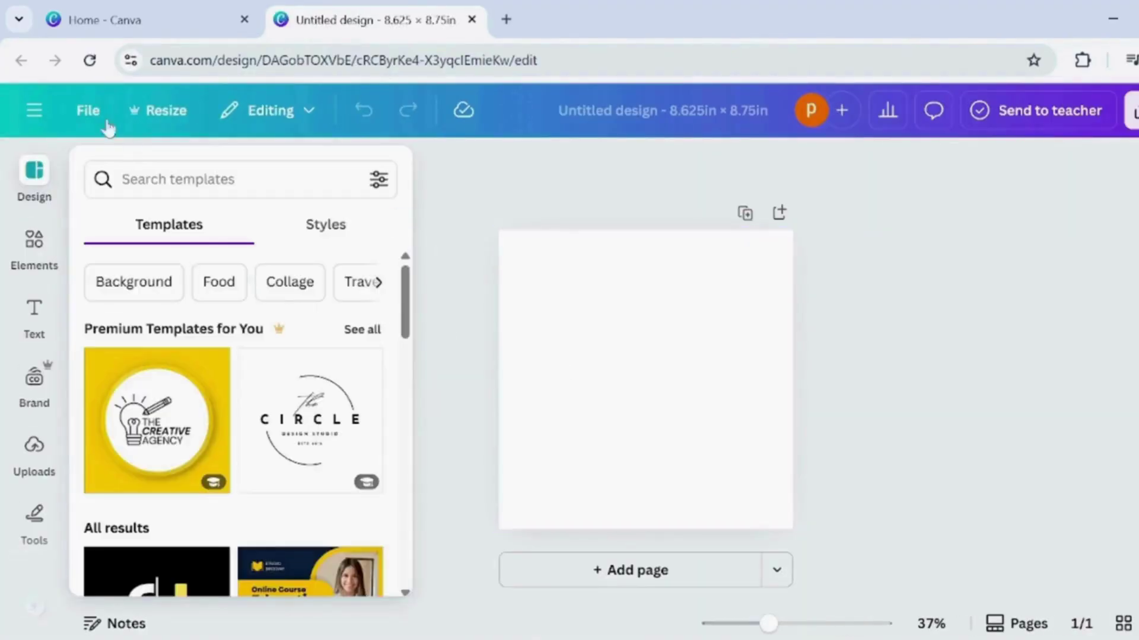
Step: Show the rulers and guides around the blank page
click(106, 122)
mouse_move(183, 337)
click(445, 315)
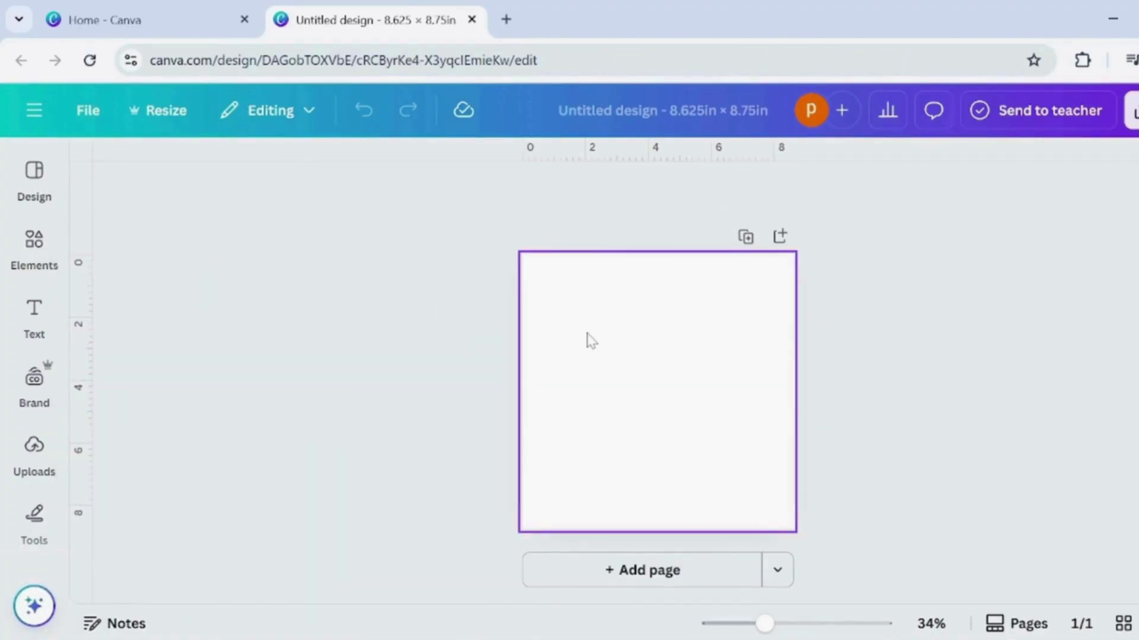
Step: Add a square shape to the page and set its width and height to 0.375 in
key(r)
click(1120, 190)
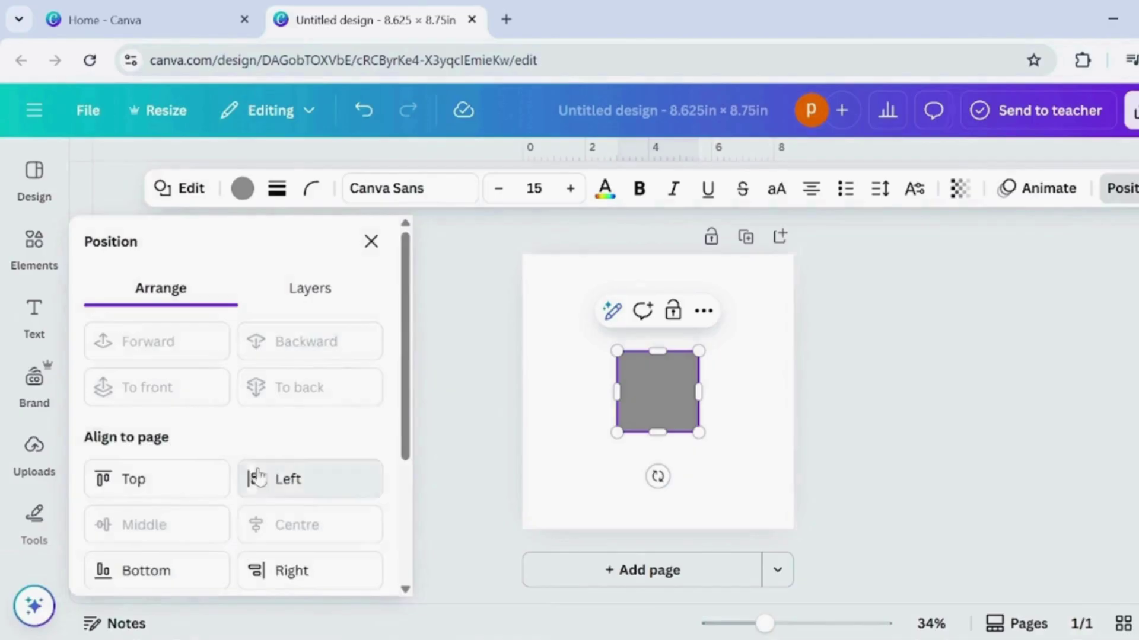
scroll(258, 474, down, 3)
click(131, 489)
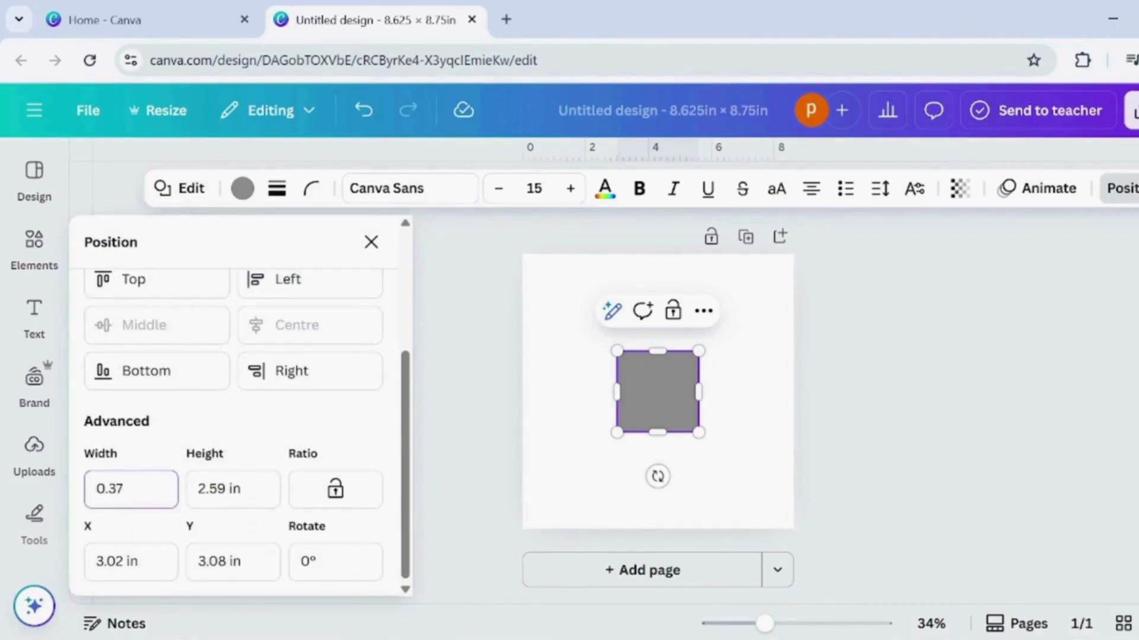
text(0.375)
key(Tab)
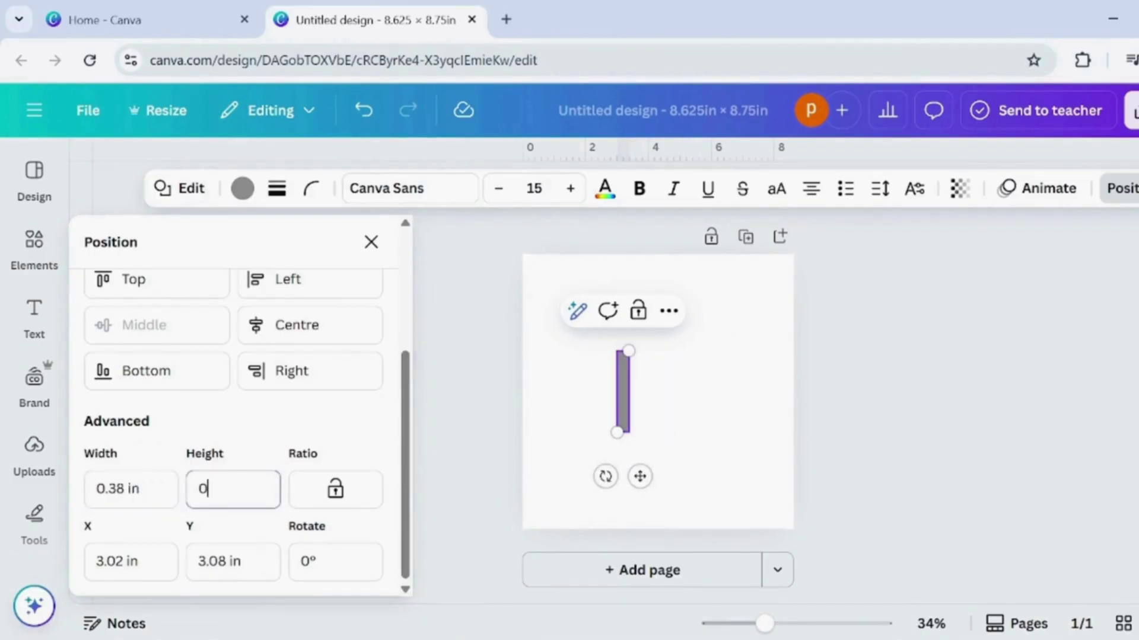
text(0.375)
key(Return)
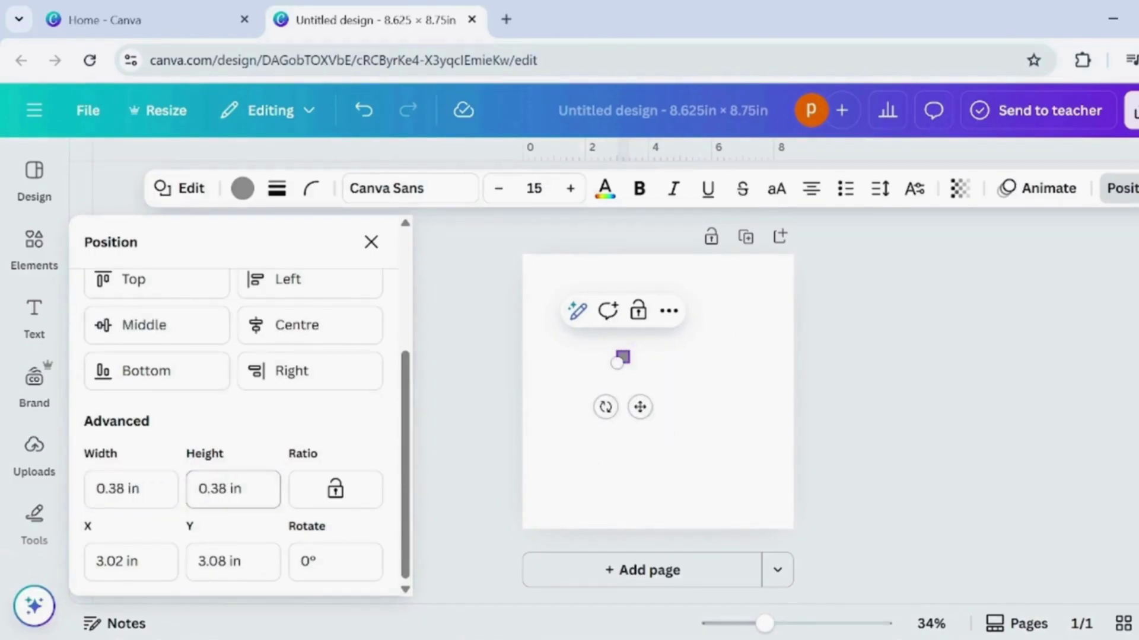
Step: Fill the small square with cobalt blue and move it into the page's top-left corner
click(242, 188)
scroll(248, 452, down, 4)
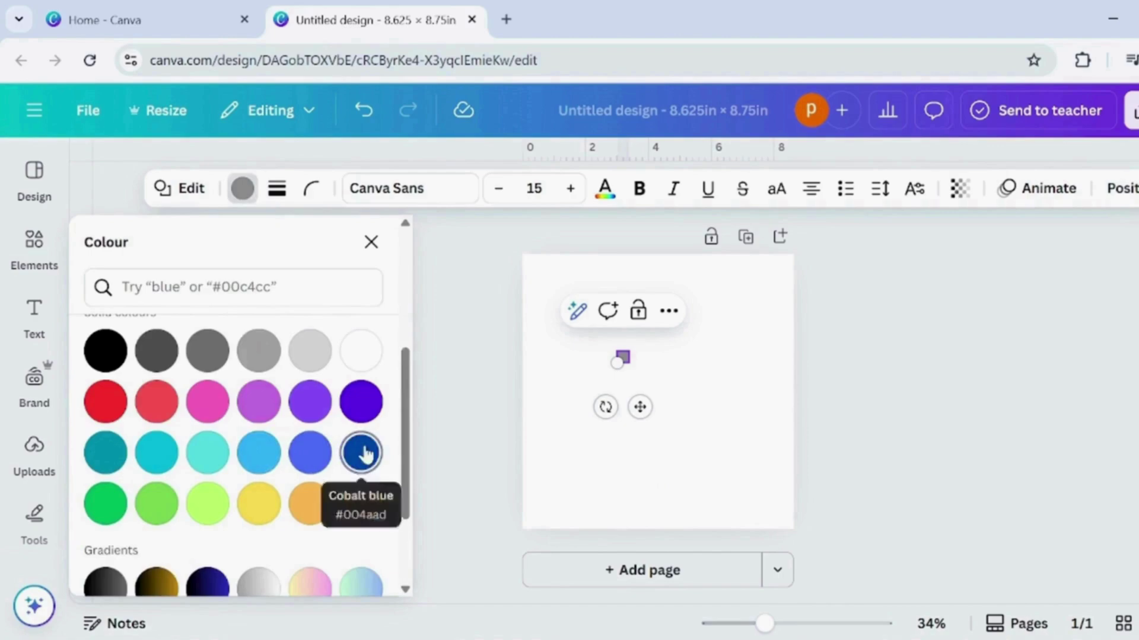
click(360, 452)
drag(639, 407, 545, 310)
click(369, 244)
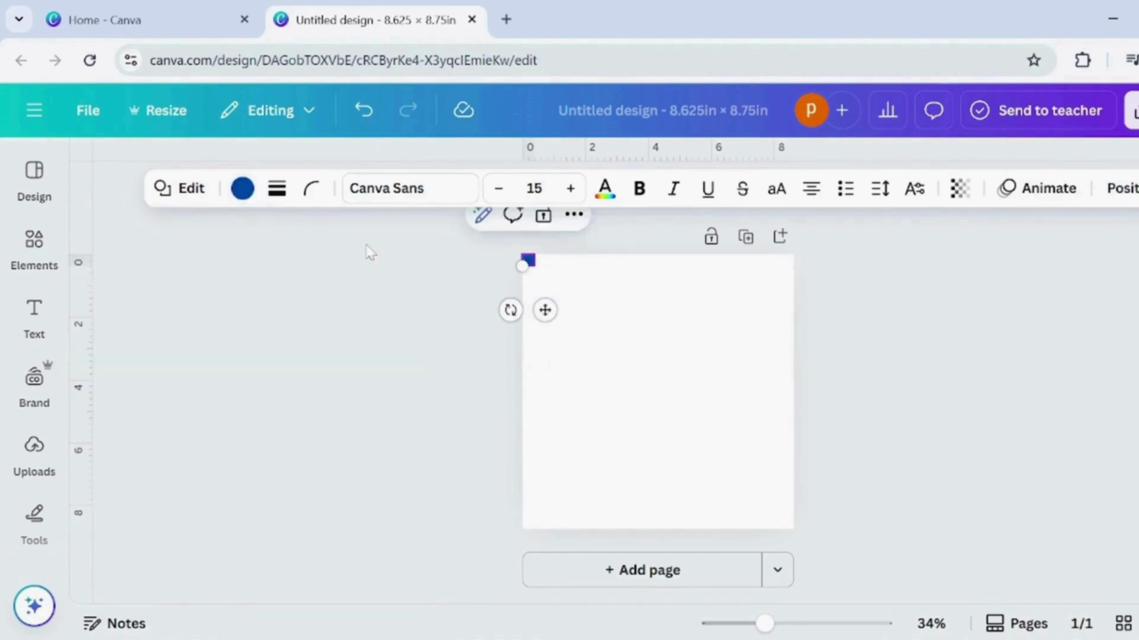
Step: Place margin guides along the page's left, top and right sides, using the blue square in the upper corners as the spacer
drag(83, 374, 534, 364)
drag(558, 157, 554, 268)
drag(545, 310, 802, 311)
drag(95, 343, 803, 308)
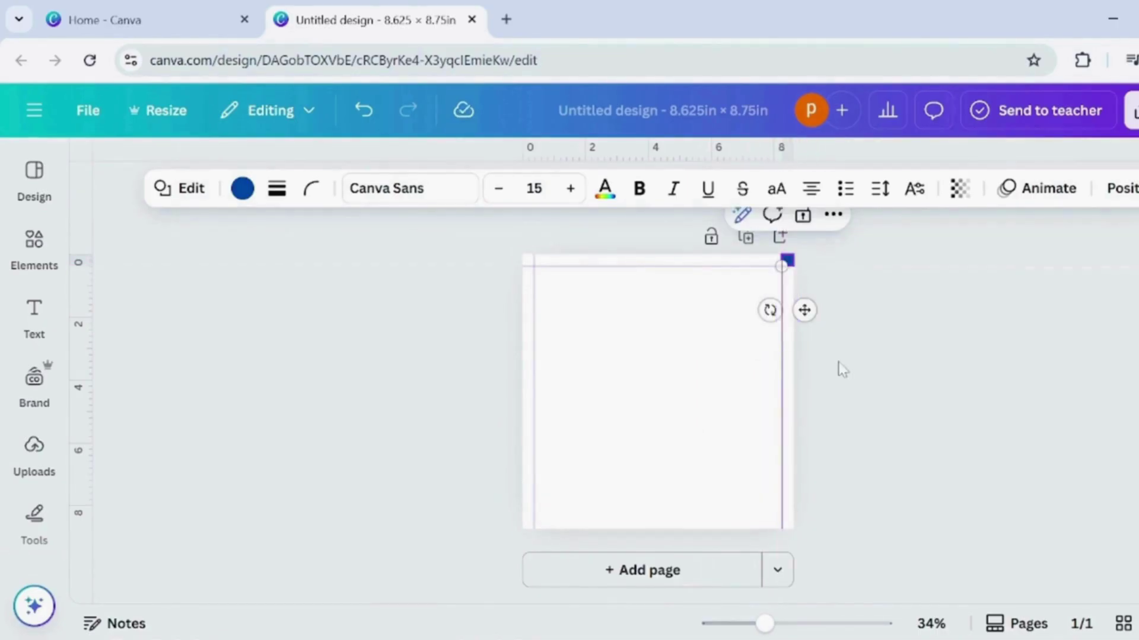
Step: Place a bottom margin guide using the blue square moved to the page's bottom-right corner, and remove the square
click(841, 369)
click(803, 308)
drag(803, 309, 804, 573)
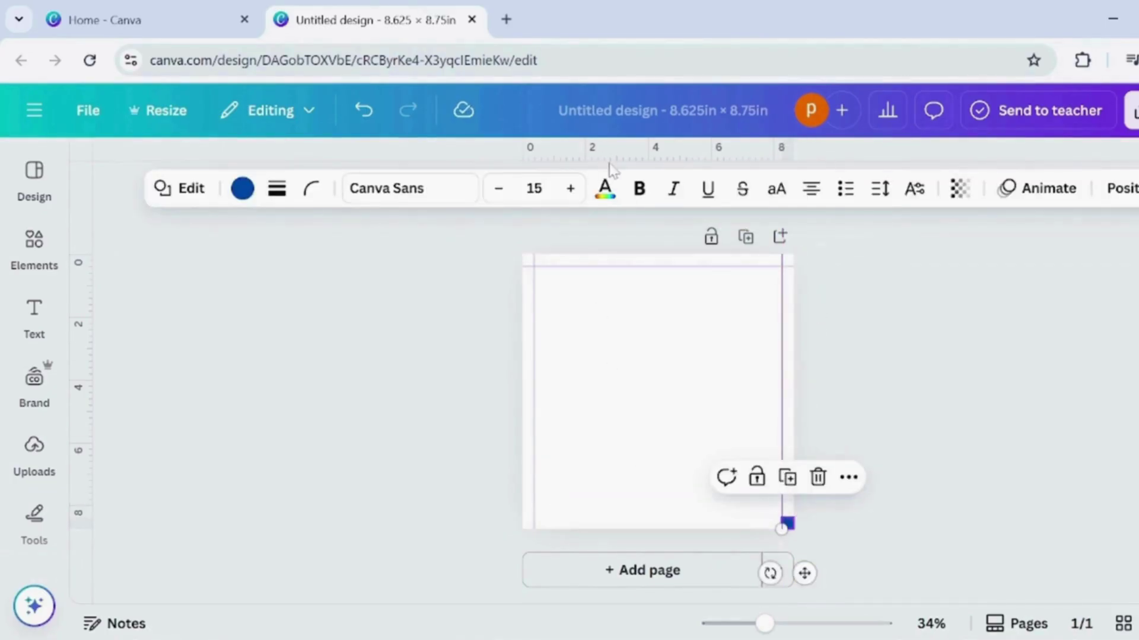
drag(602, 160, 794, 519)
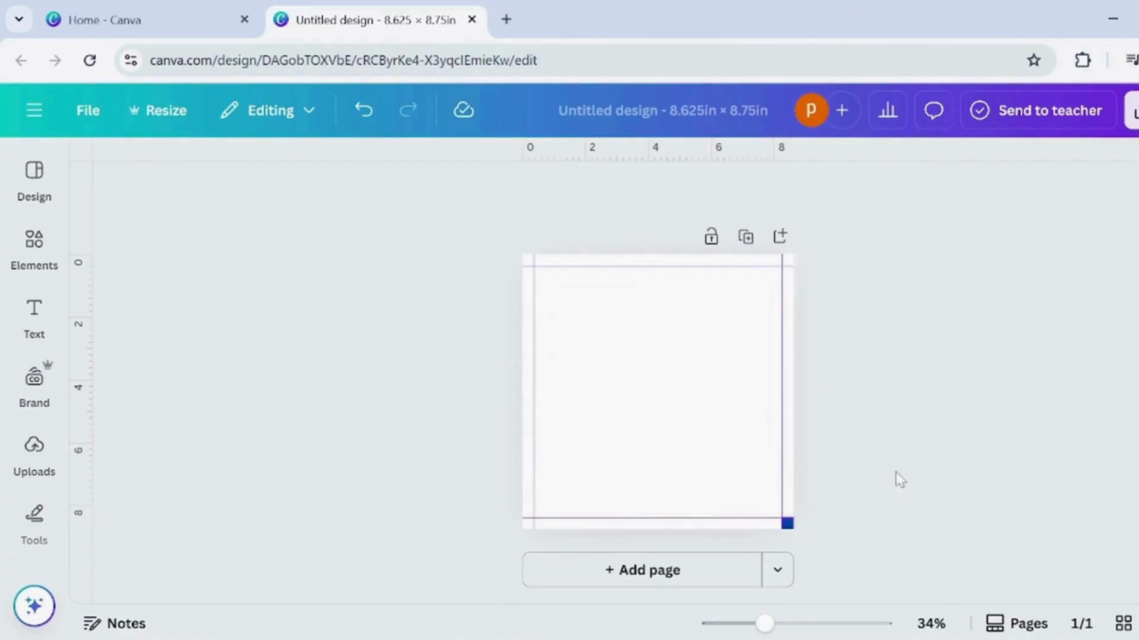
click(943, 410)
Step: Find the AI image generator among the elements and start generating a custom image
click(34, 240)
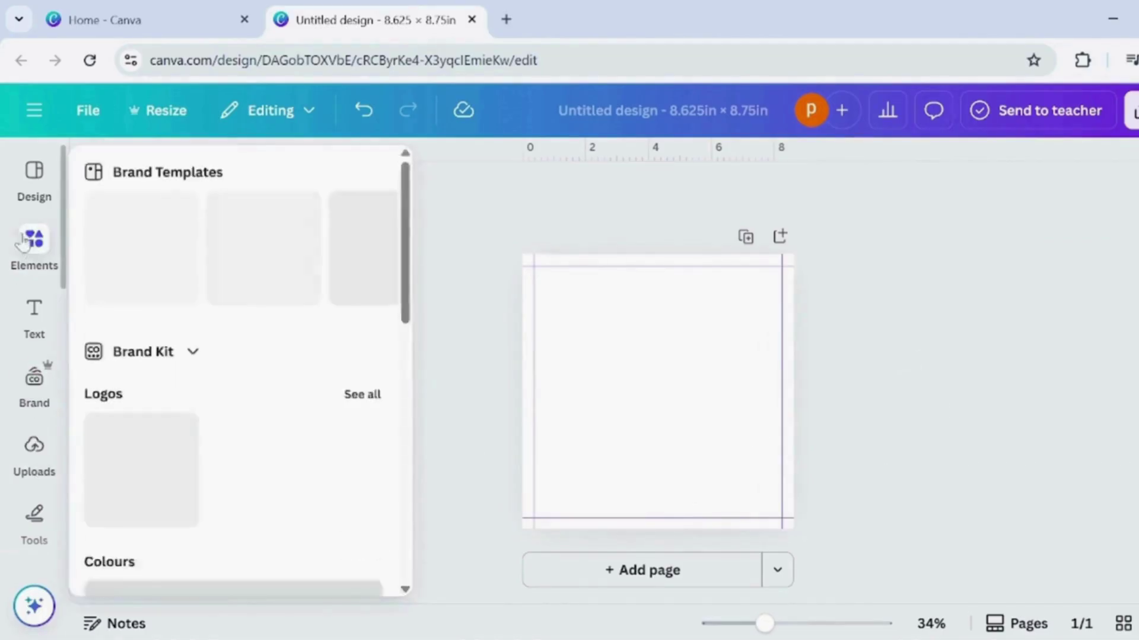
scroll(204, 439, down, 8)
scroll(203, 442, up, 4)
scroll(203, 441, up, 2)
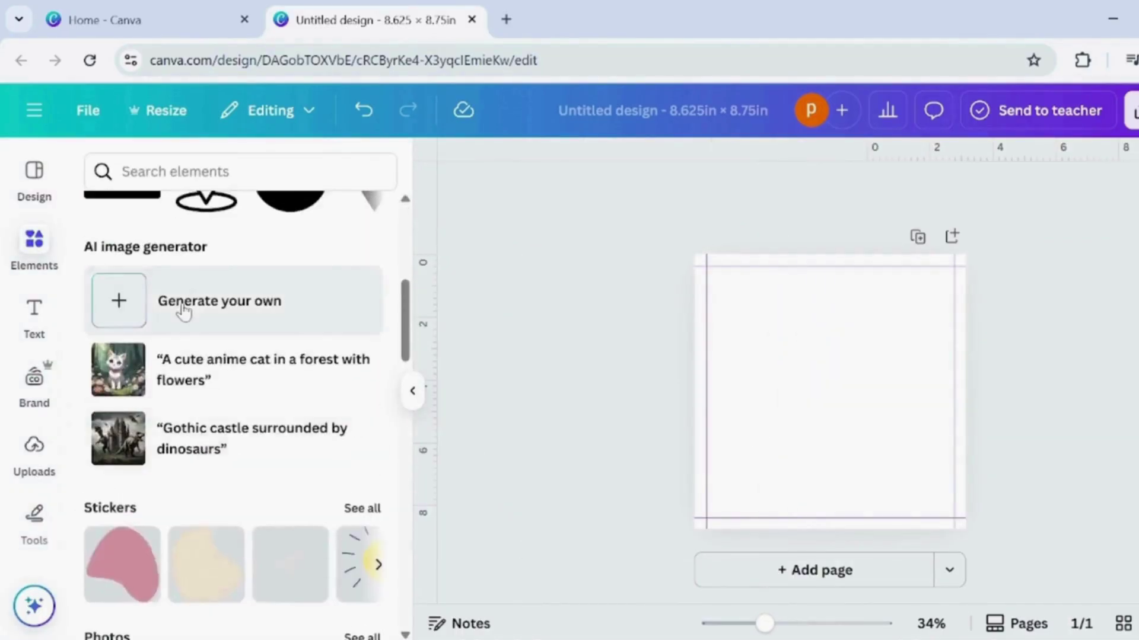
click(180, 308)
Step: Browse the full list of styles available for generated images and return to the generator
scroll(153, 525, down, 1)
click(153, 524)
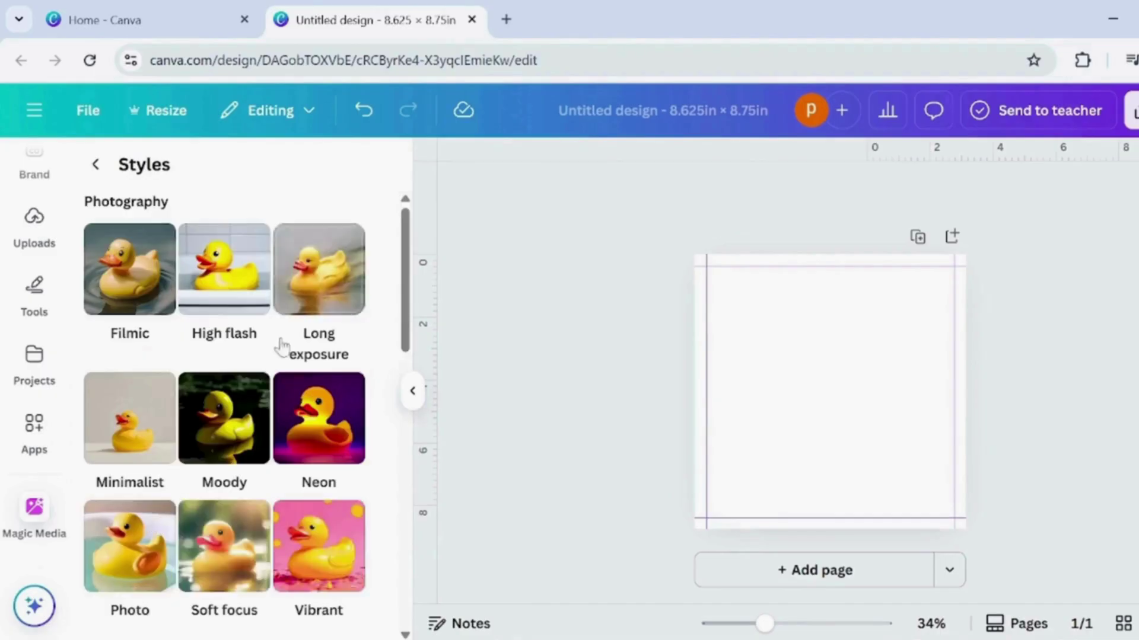
scroll(236, 541, down, 6)
scroll(234, 551, up, 5)
scroll(235, 550, up, 2)
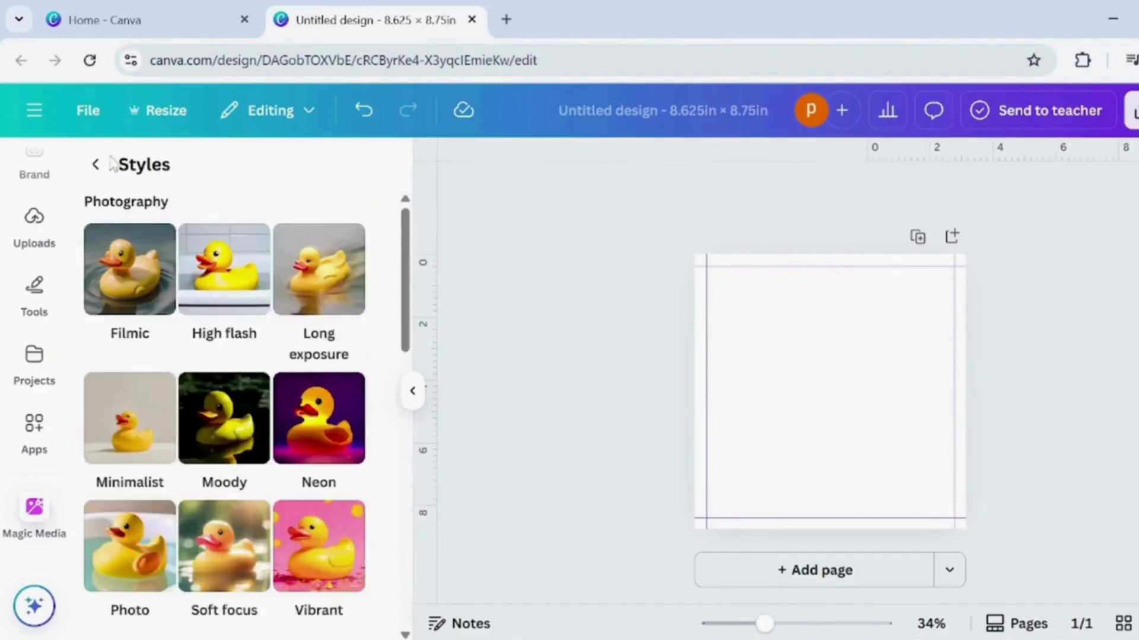
click(95, 164)
Step: Switch the generator to graphics and choose the Monoline style
click(236, 226)
click(160, 448)
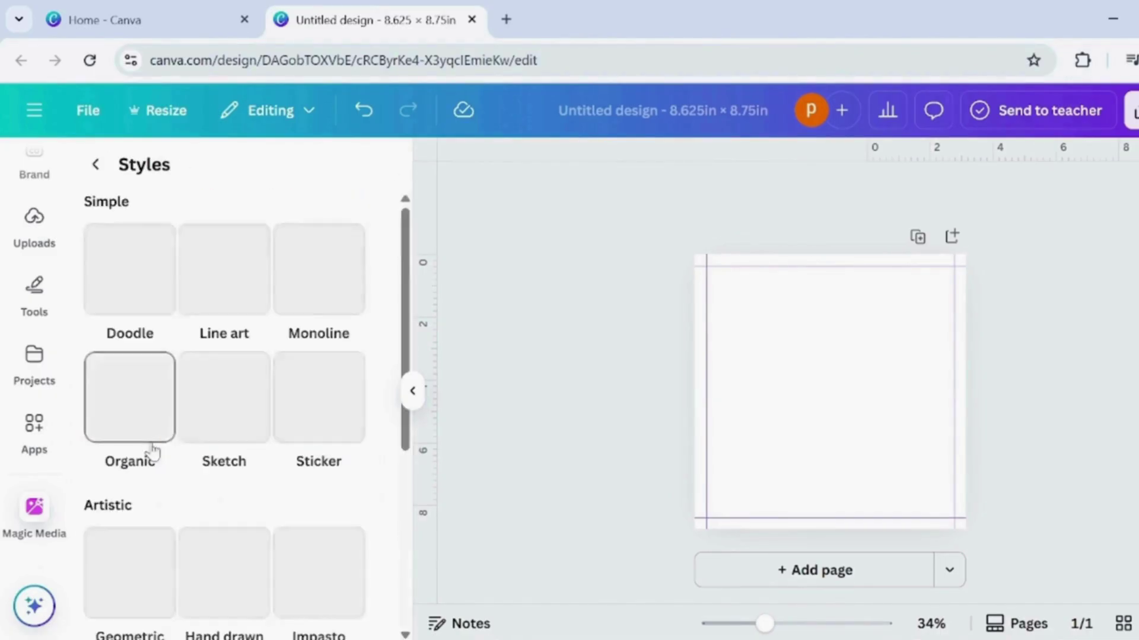
click(323, 320)
Step: Write a coloring-book prompt for a smiling cute cat with big eyes, crisp black outlines, white background, flowers and leaves, dimensions 1:1, and generate the graphics
text(Create an illustration for a coloring book including a cute cat, smiling , ha)
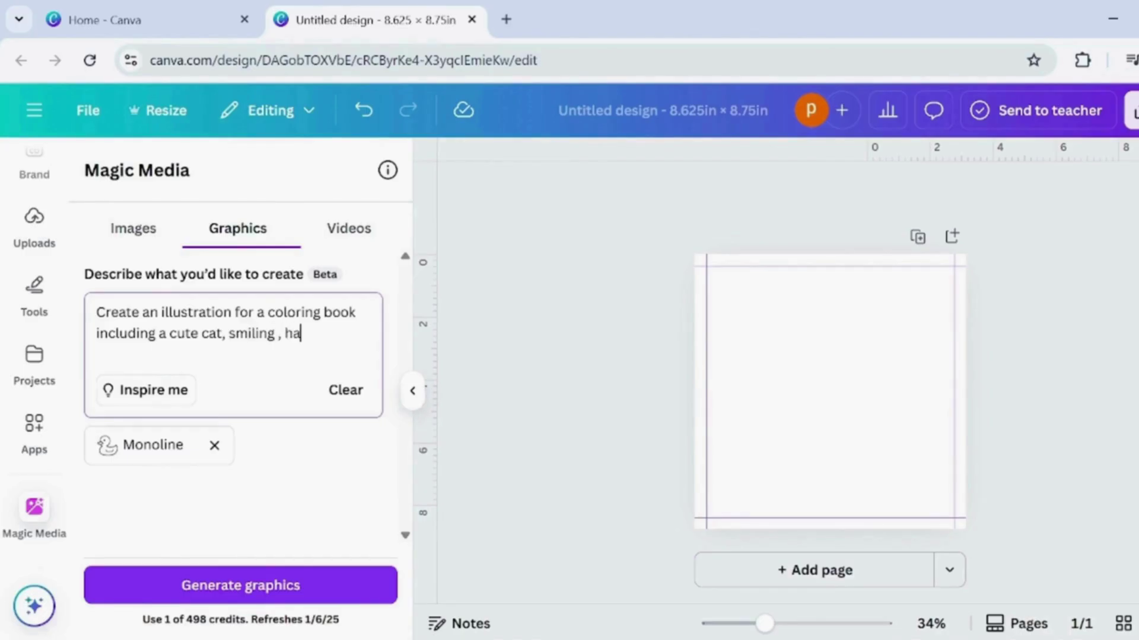
text(ppy expression with big eyes , crisp bl)
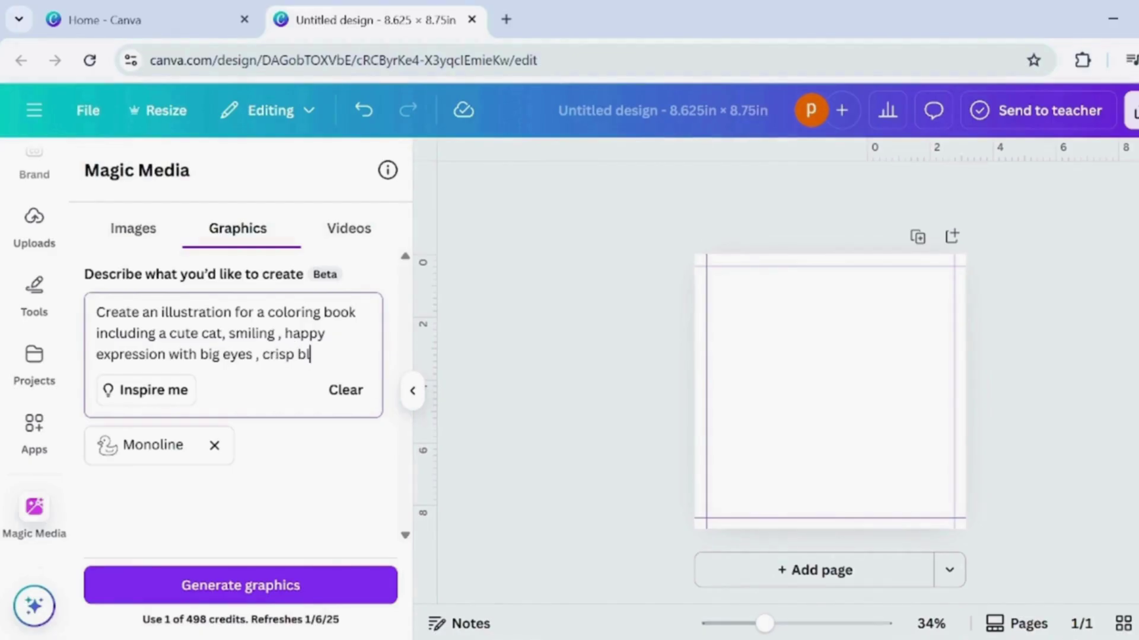
text(inr)
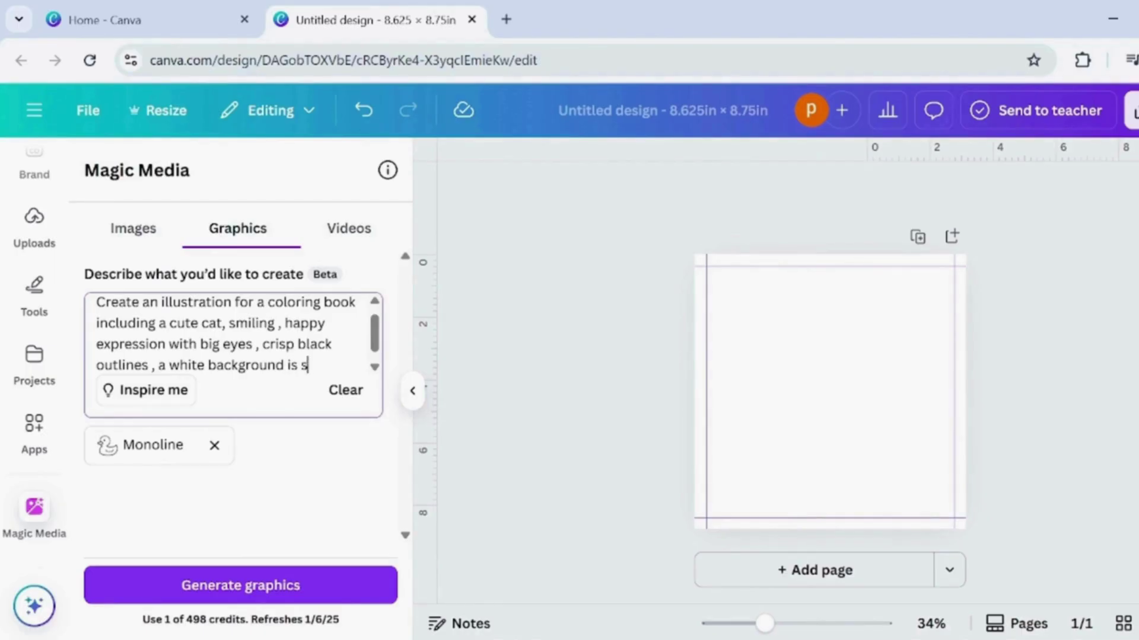
text(rrounded by flowers and leaves)
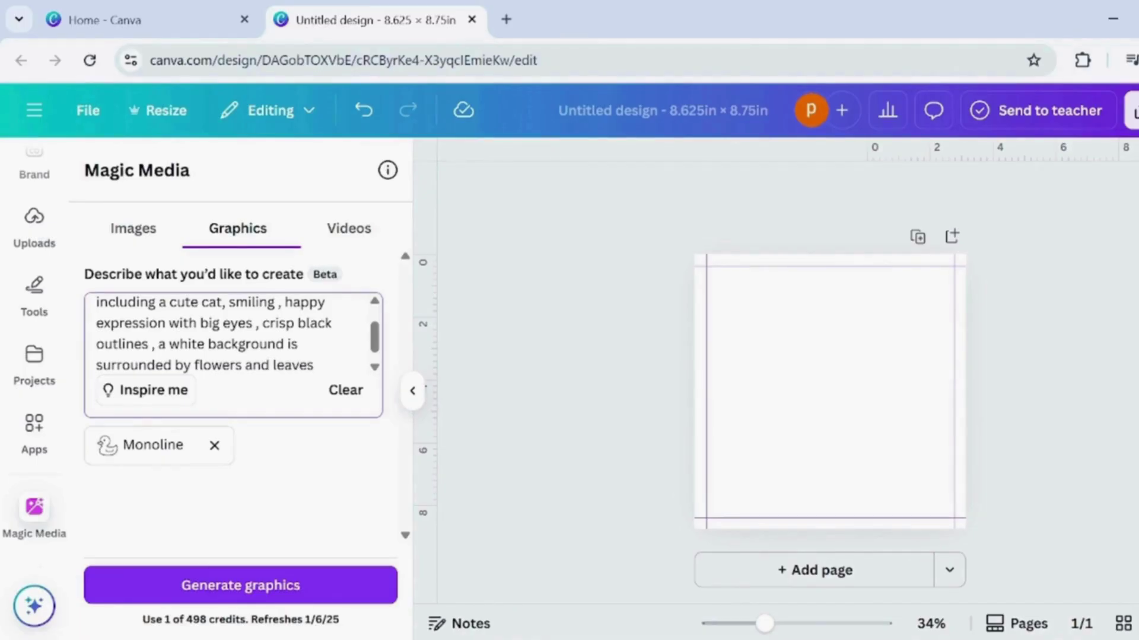
text(nsions 1:1.)
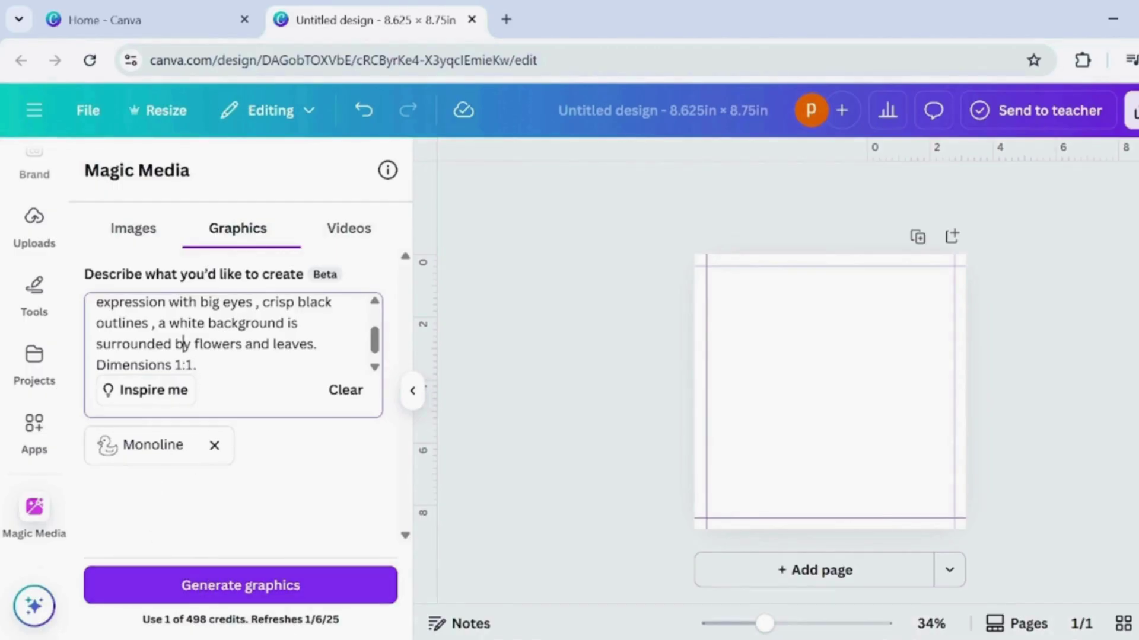
key(ctrl+a)
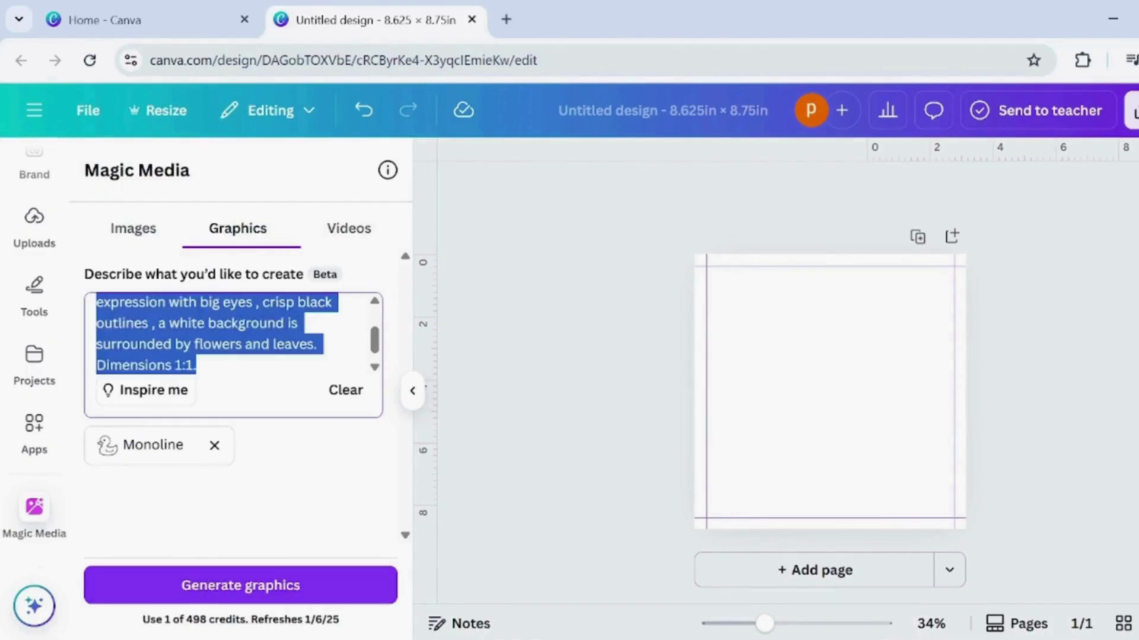
drag(197, 365, 193, 365)
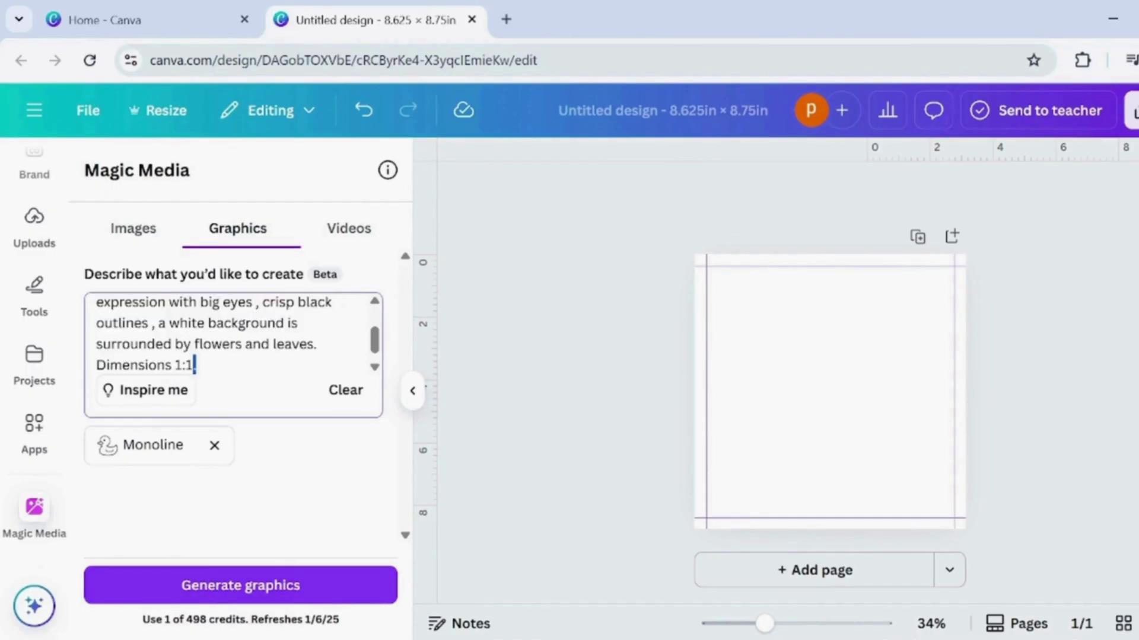
click(254, 587)
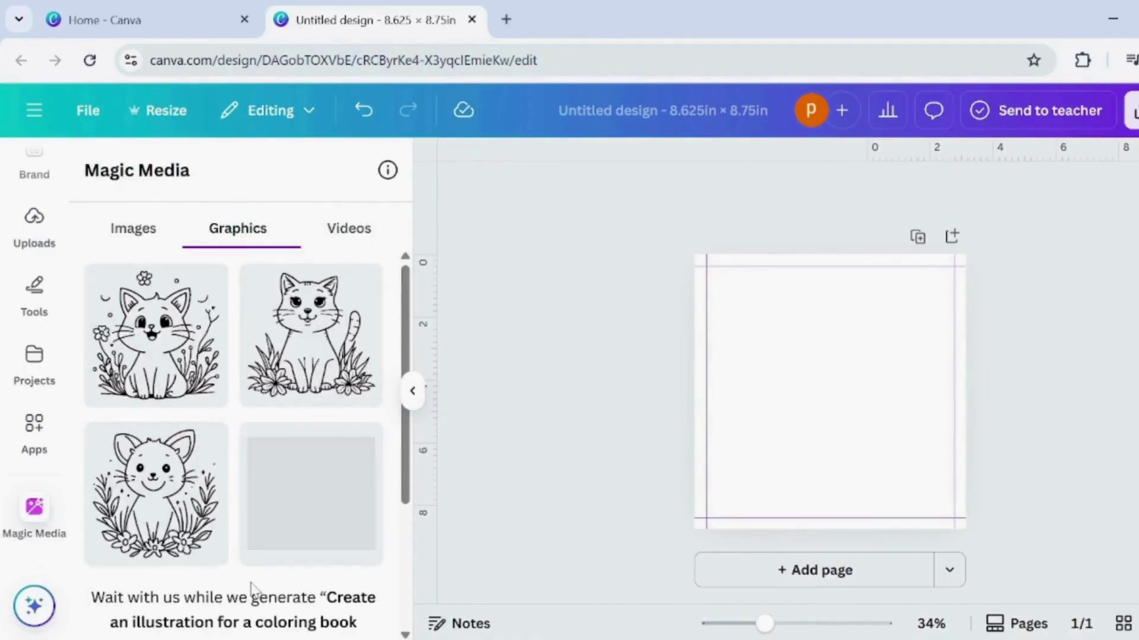
Step: Add the first generated cat graphic to the page, then enlarge and centre it inside the margin guides
scroll(302, 486, down, 2)
scroll(303, 465, up, 1)
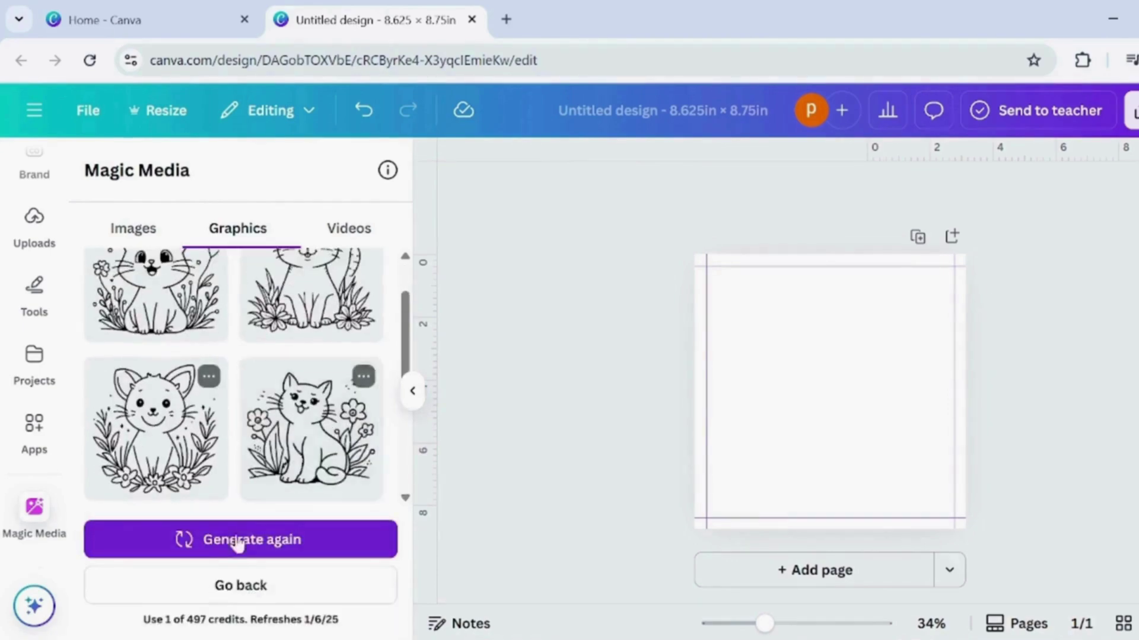
scroll(277, 441, up, 1)
click(156, 335)
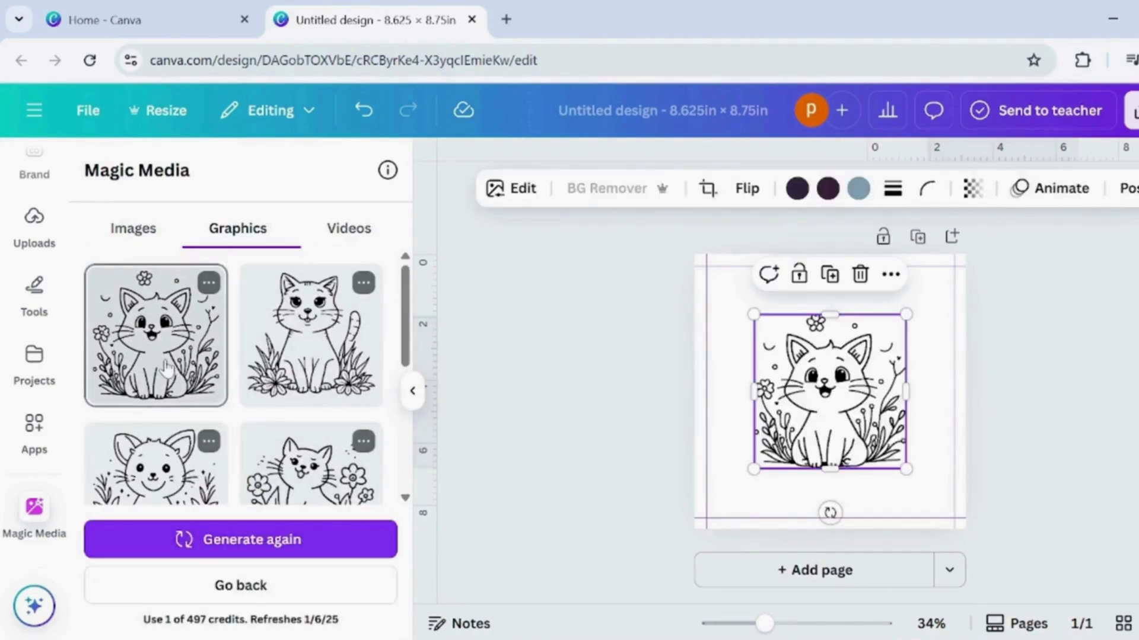
drag(830, 391, 801, 356)
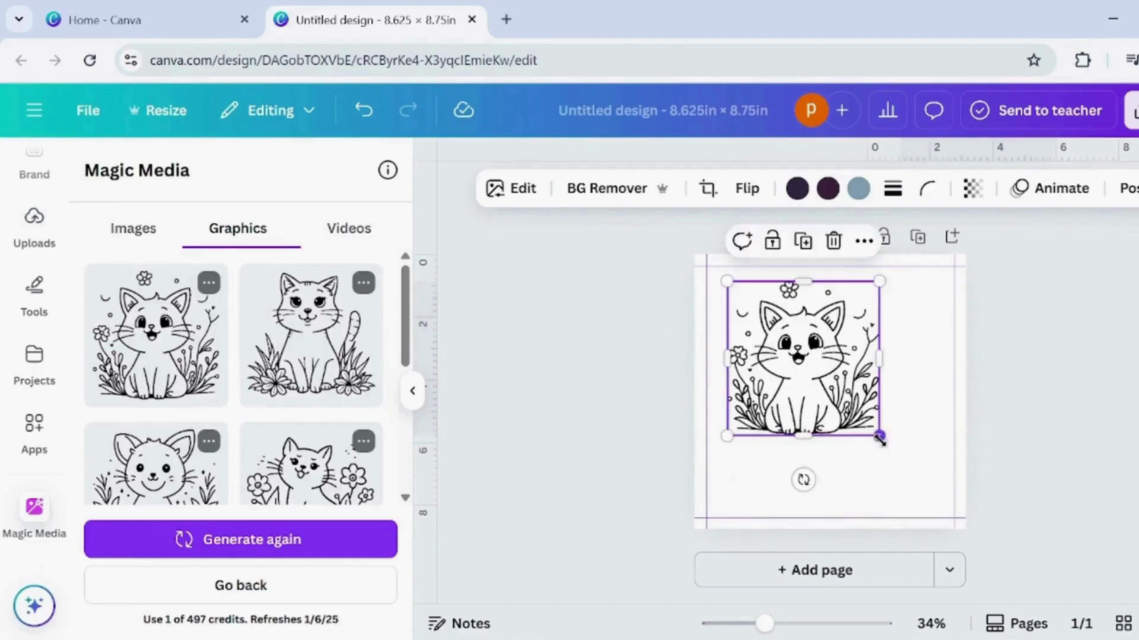
drag(877, 433, 930, 513)
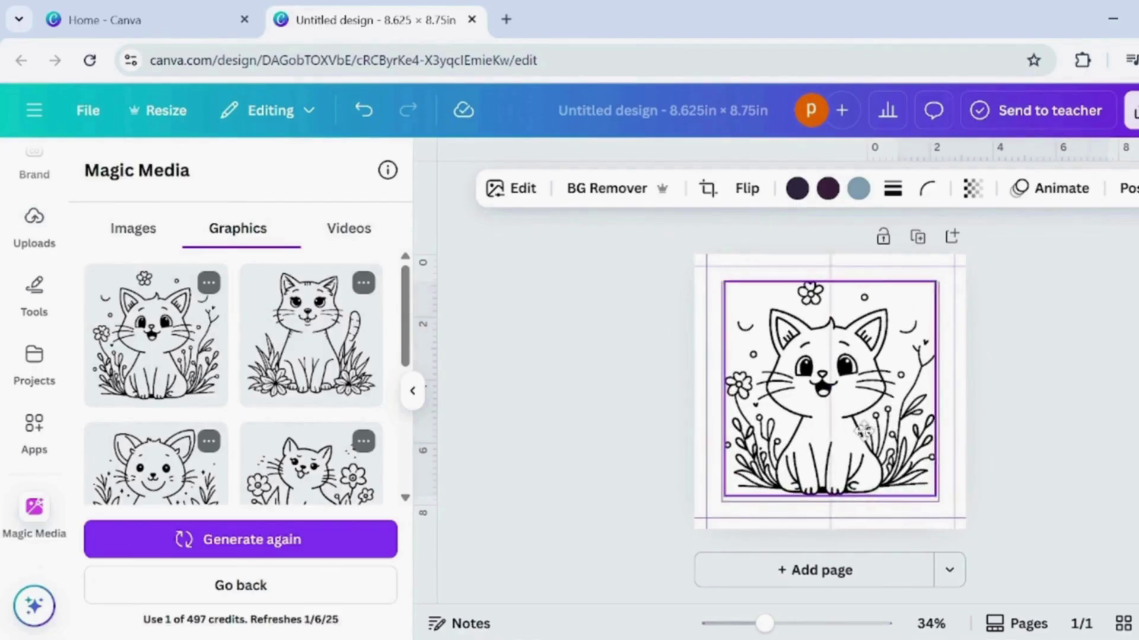
drag(935, 285, 939, 281)
drag(724, 499, 721, 503)
mouse_move(800, 428)
mouse_down()
mouse_move(808, 420)
mouse_move(800, 428)
mouse_up()
Step: Add a white square over the cat and stretch it to fill the area between the four margin guides
key(r)
click(556, 188)
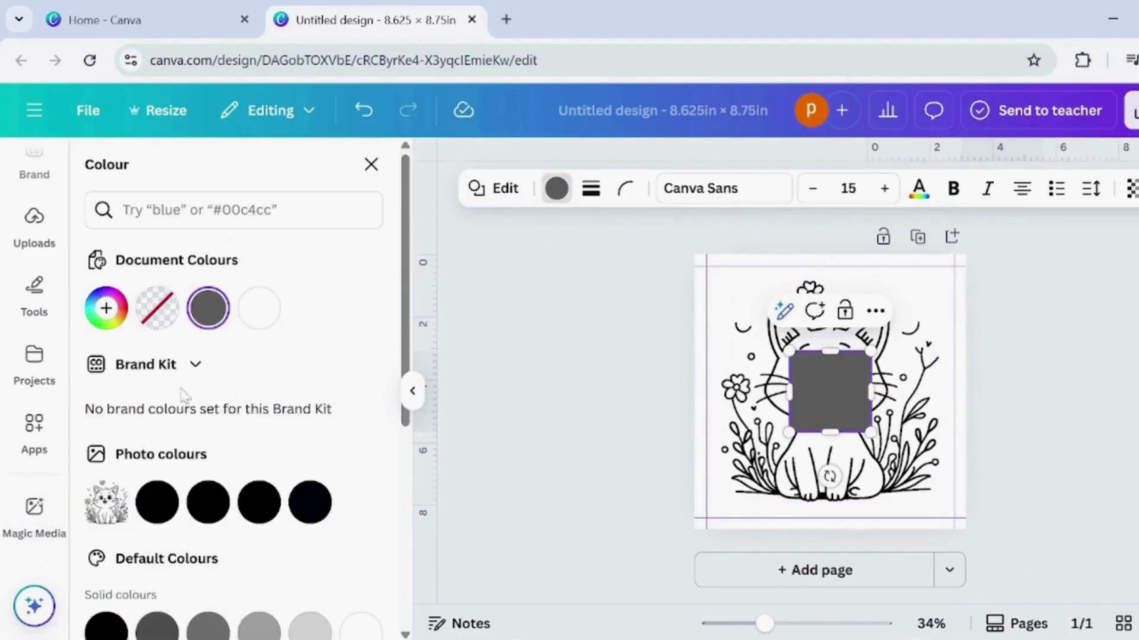
click(259, 308)
drag(827, 379, 762, 308)
mouse_move(794, 347)
mouse_down()
mouse_move(813, 393)
mouse_move(916, 472)
mouse_move(954, 517)
mouse_up()
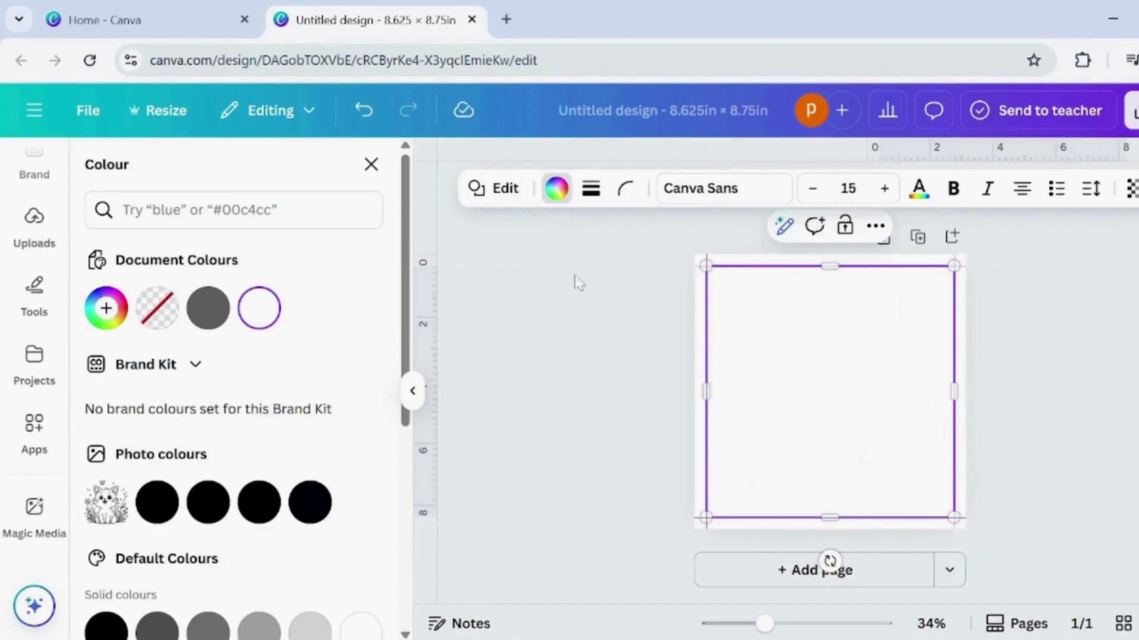
Step: Give the white square a solid border and set its corner rounding to 35
click(591, 190)
click(537, 245)
click(665, 188)
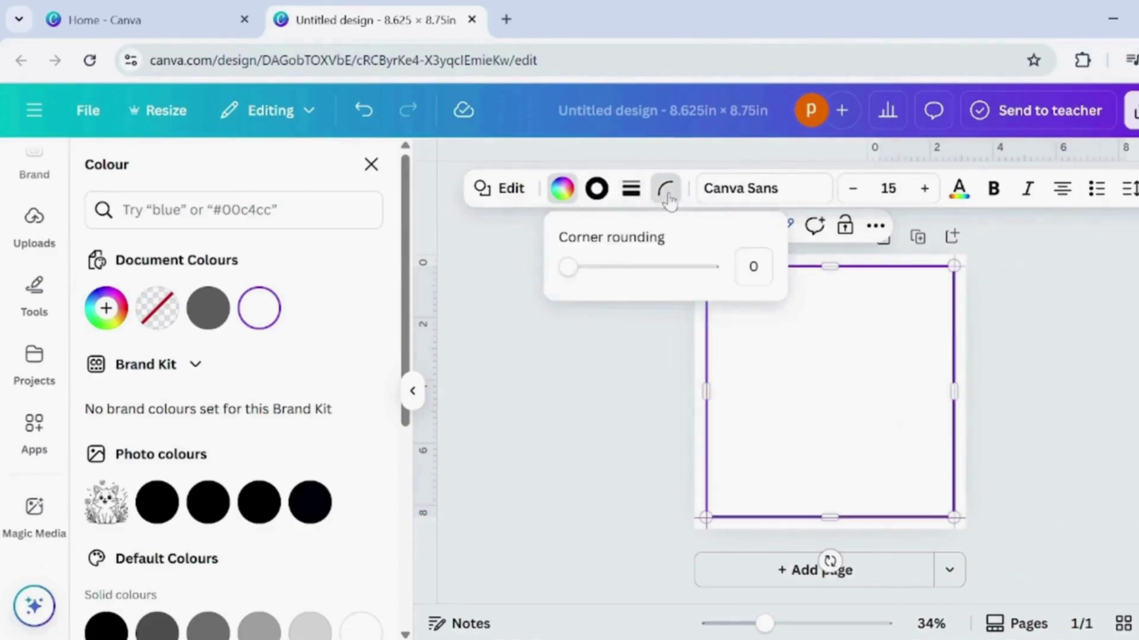
text(35)
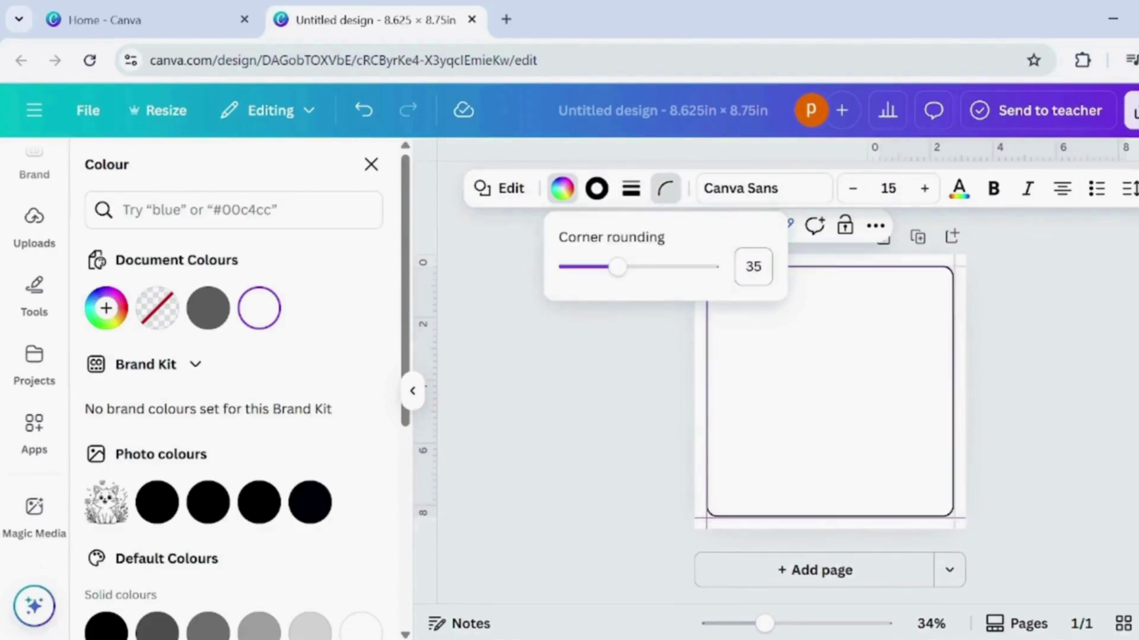
Step: Move the bordered square below the cat graphic in the layer order and add a blank page to the design
click(1112, 312)
click(1112, 230)
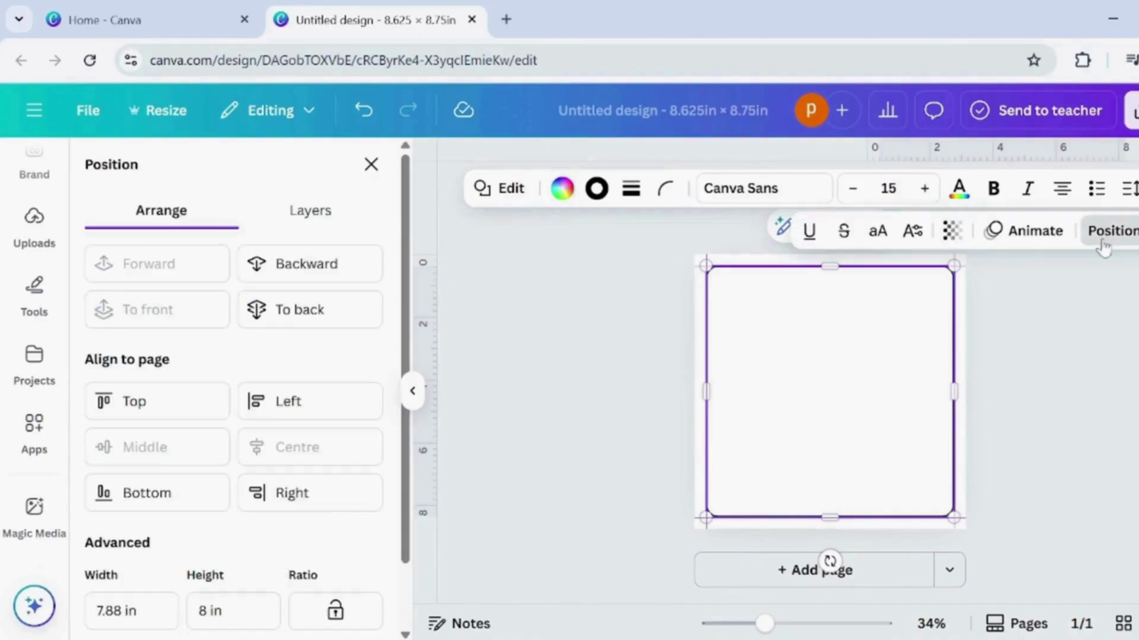
click(309, 228)
drag(283, 335, 272, 398)
click(539, 371)
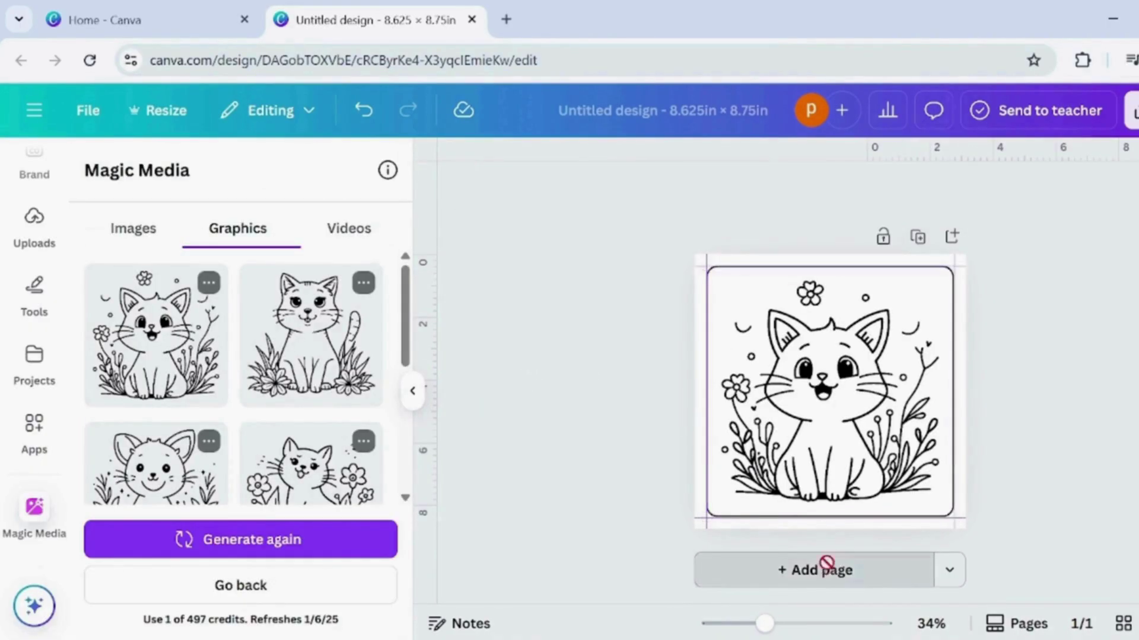
click(826, 568)
scroll(941, 368, up, 5)
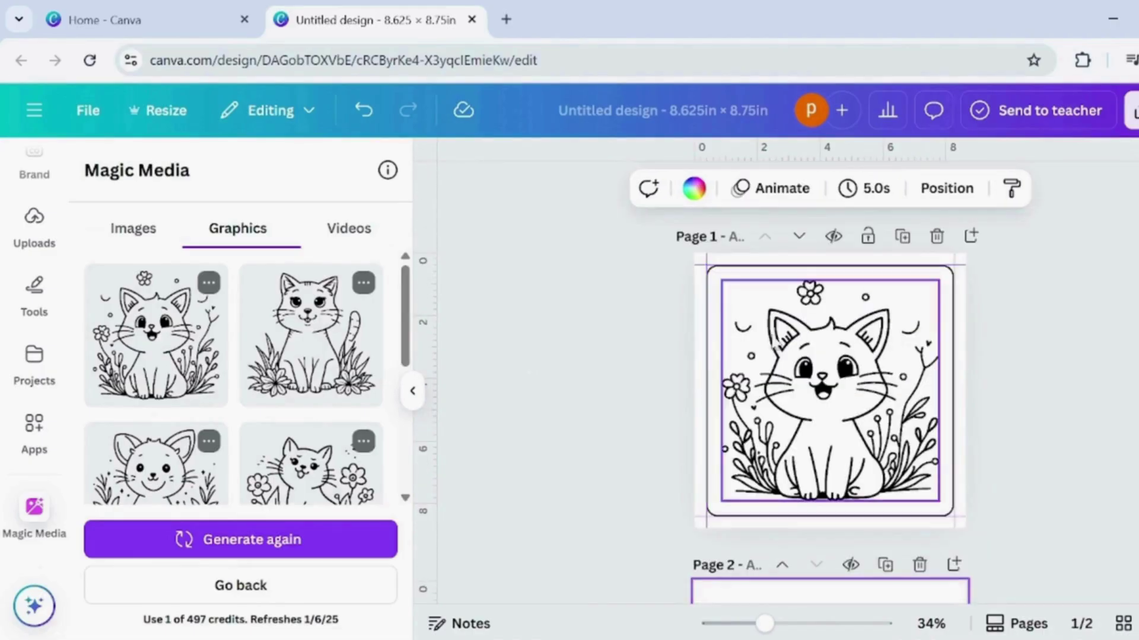
Step: Find ChatGPT through a Google search in a new browser tab and open it
click(506, 19)
click(702, 21)
click(506, 20)
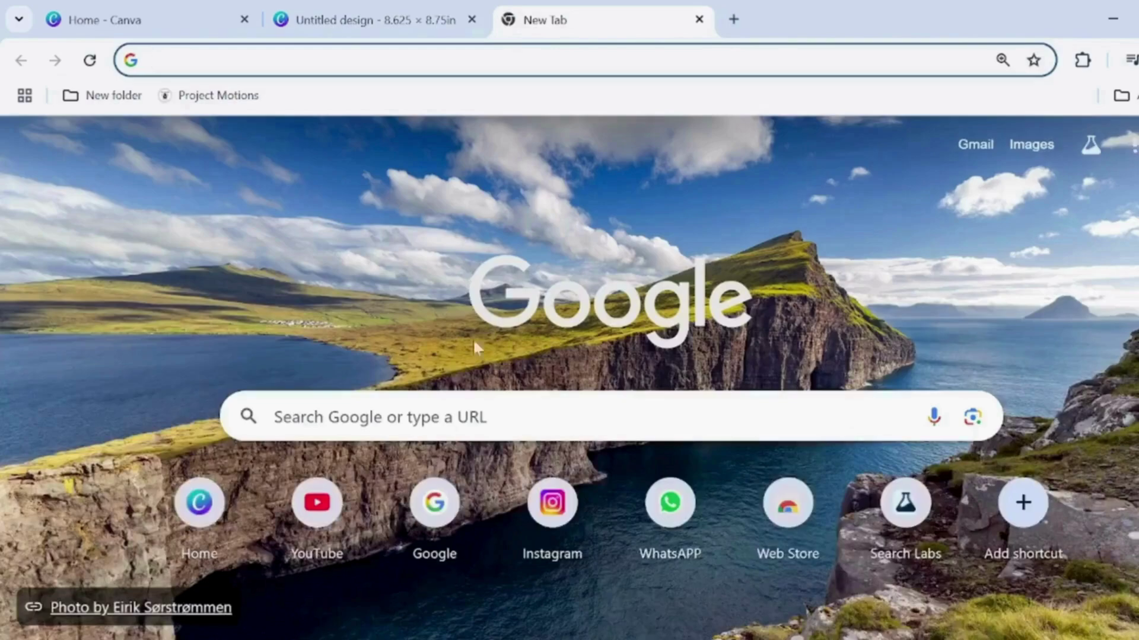
click(356, 415)
click(326, 468)
click(180, 323)
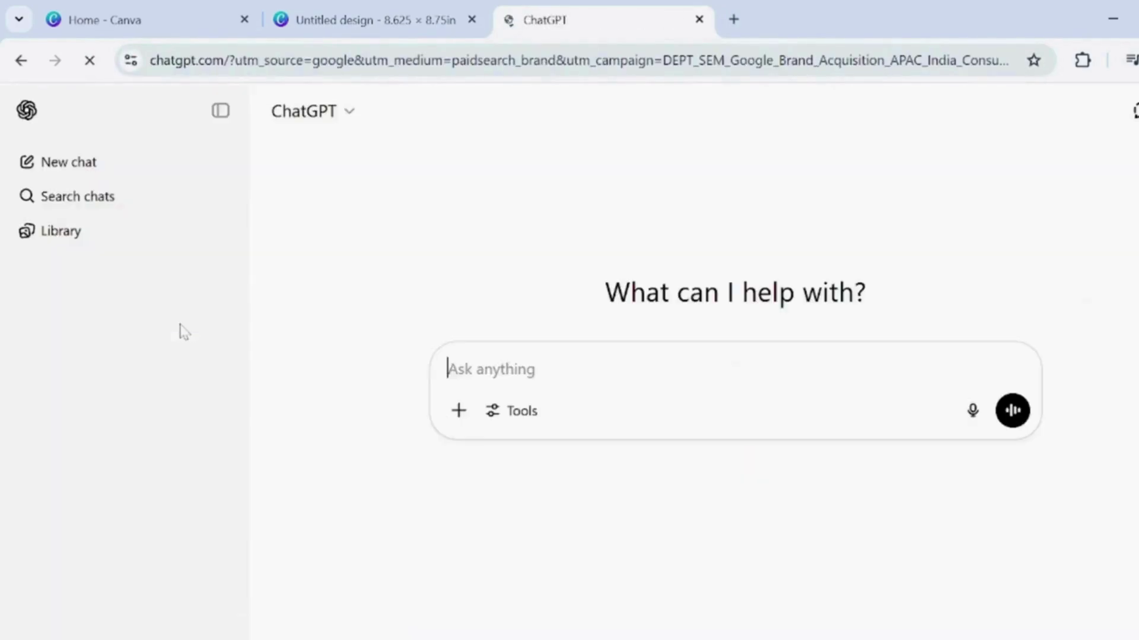
Step: Submit the cat coloring-book illustration prompt to ChatGPT, asking it to provide more prompts like this to create a coloring book, and review the reply
text(Create an illustration for a coloring book including a cute cat, smiling , happy expression with big eyes , crisp black outlines , a white background is surrounded by flowers and leaves. Dimensions 1:1.)
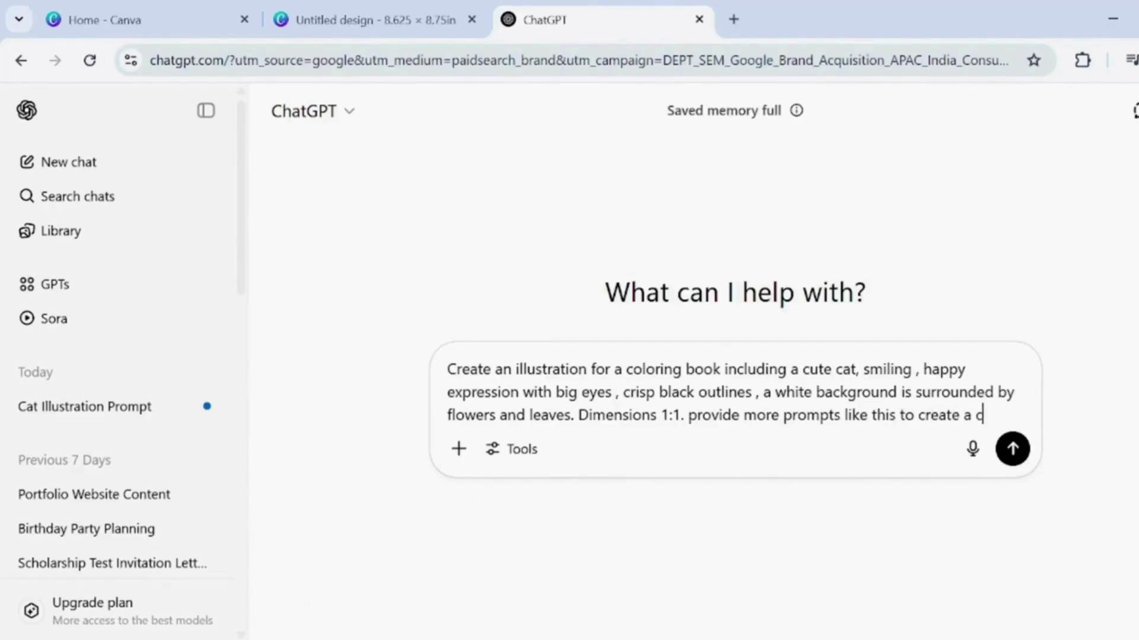
text(ring b)
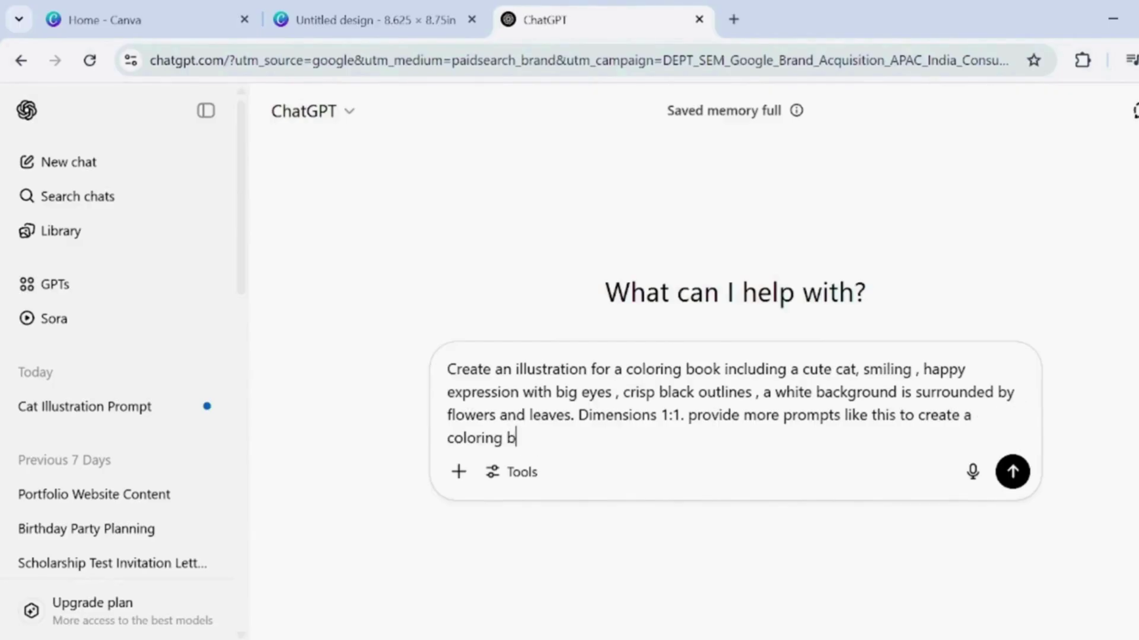
text(ook)
key(Return)
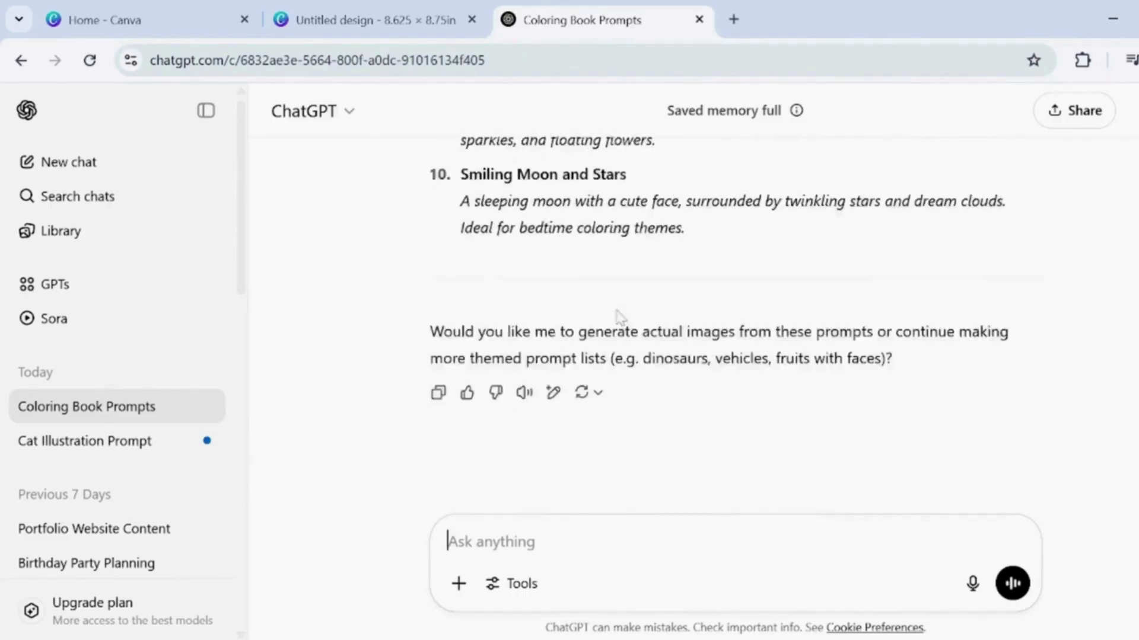
scroll(618, 318, up, 15)
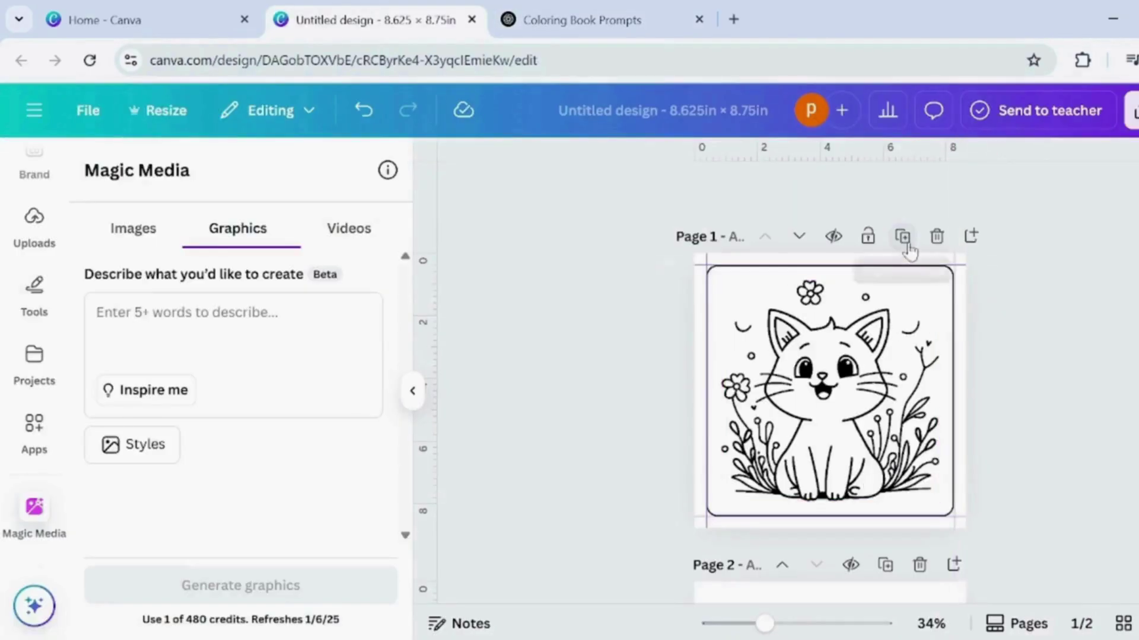
Step: Back in the Canva design, duplicate the cat page and delete the cat from the copy, keeping the rounded frame
click(903, 240)
click(868, 345)
click(859, 247)
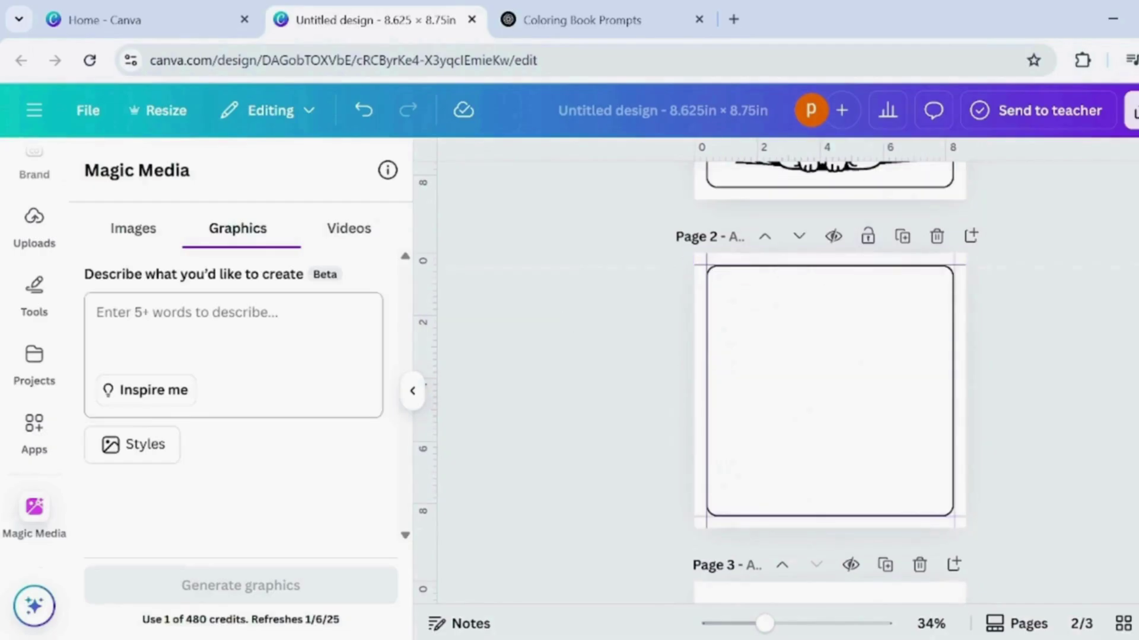
Step: Add the uploaded puppy drawing to page 2, then enlarge it to fill the rounded frame
click(33, 216)
click(140, 587)
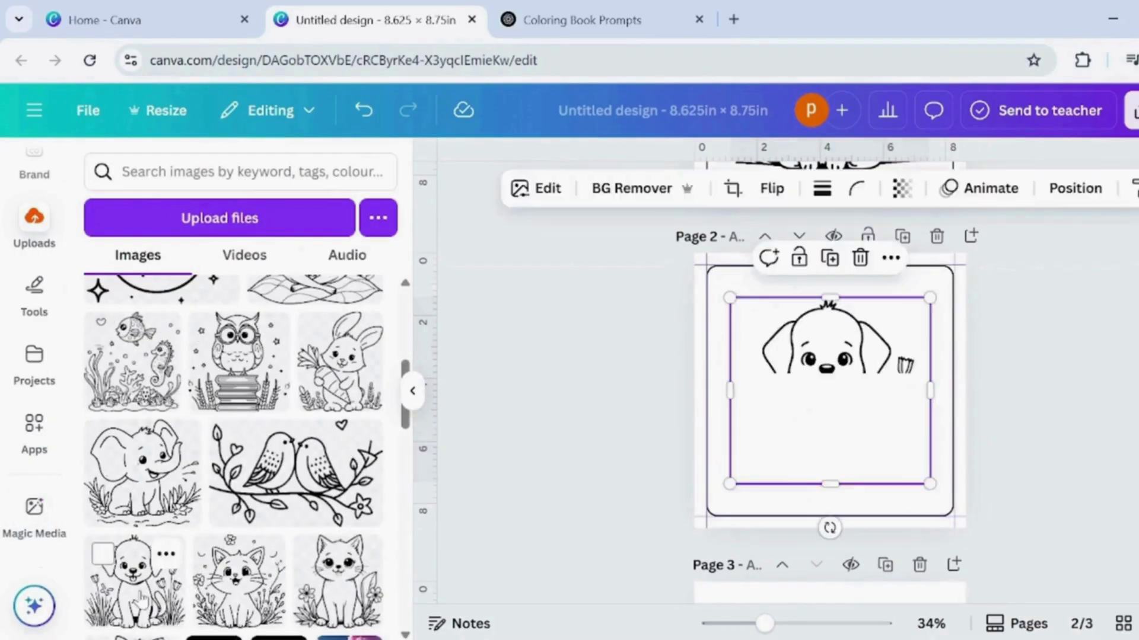
drag(928, 299, 942, 286)
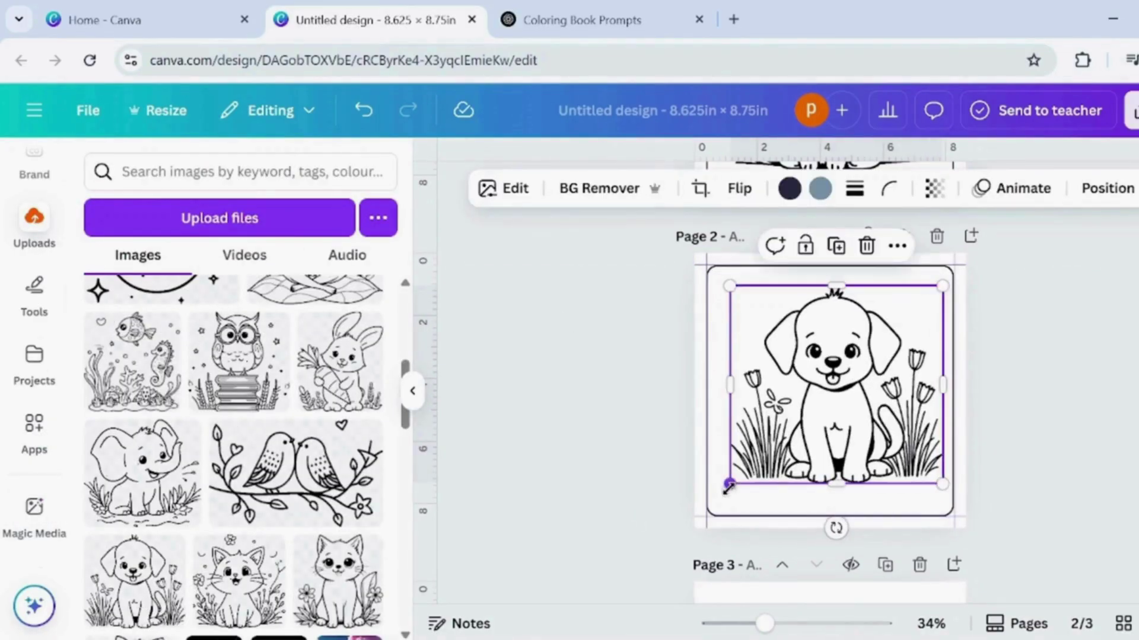
drag(729, 486, 718, 497)
click(813, 422)
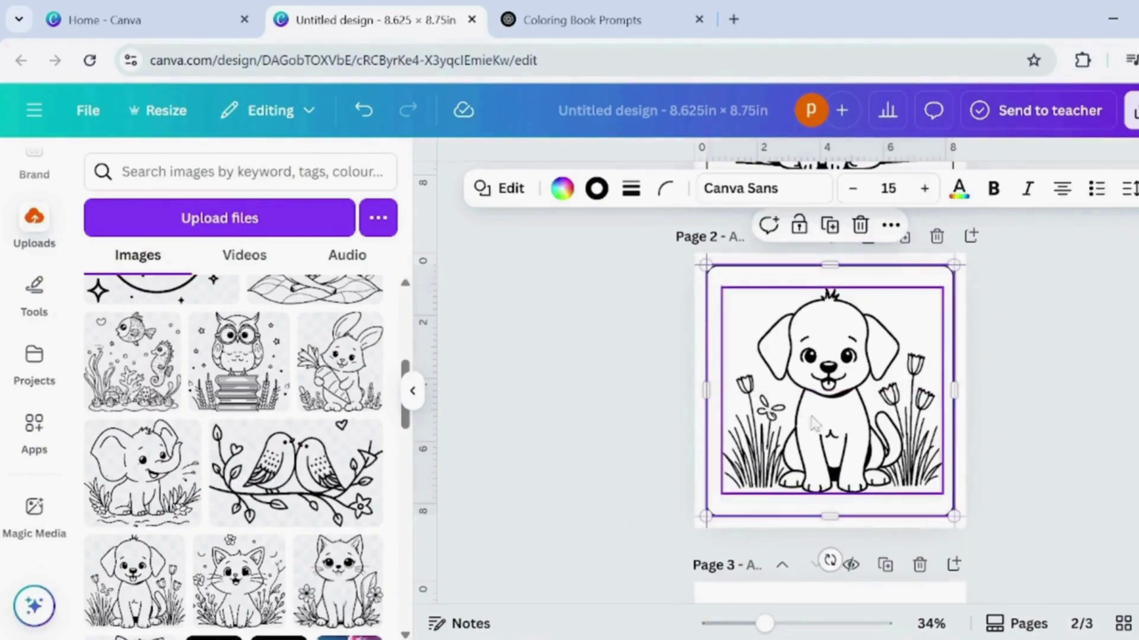
Step: Duplicate the puppy page and replace the puppy on the copy with the uploaded elephant drawing, enlarged and centred in the frame
click(902, 236)
click(854, 300)
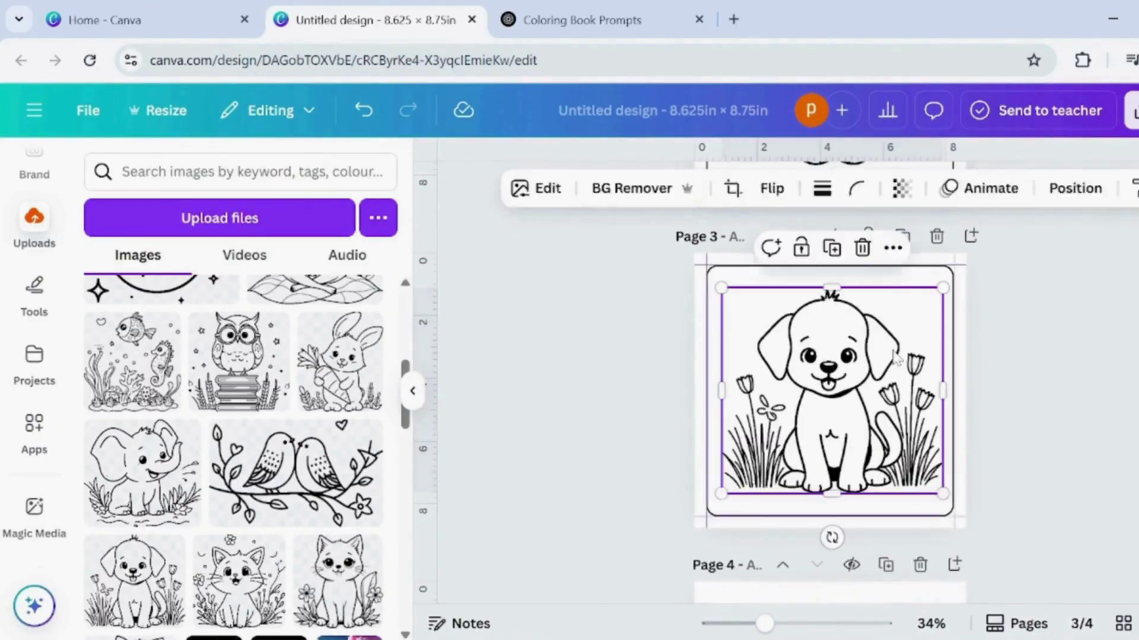
click(862, 249)
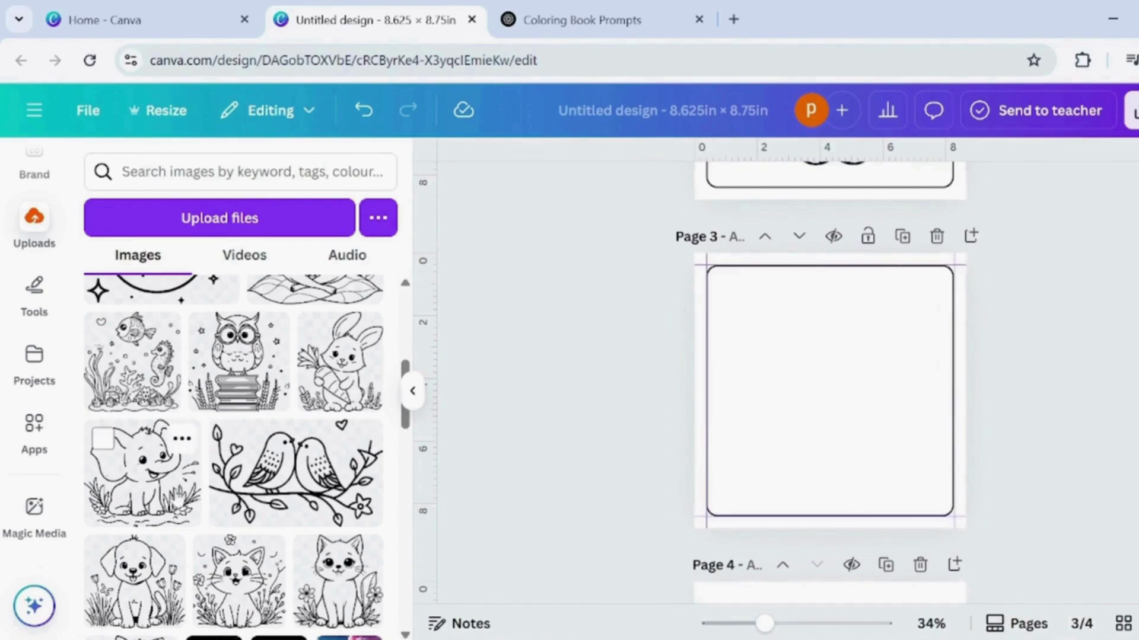
click(142, 474)
drag(915, 454, 929, 475)
drag(870, 427, 875, 438)
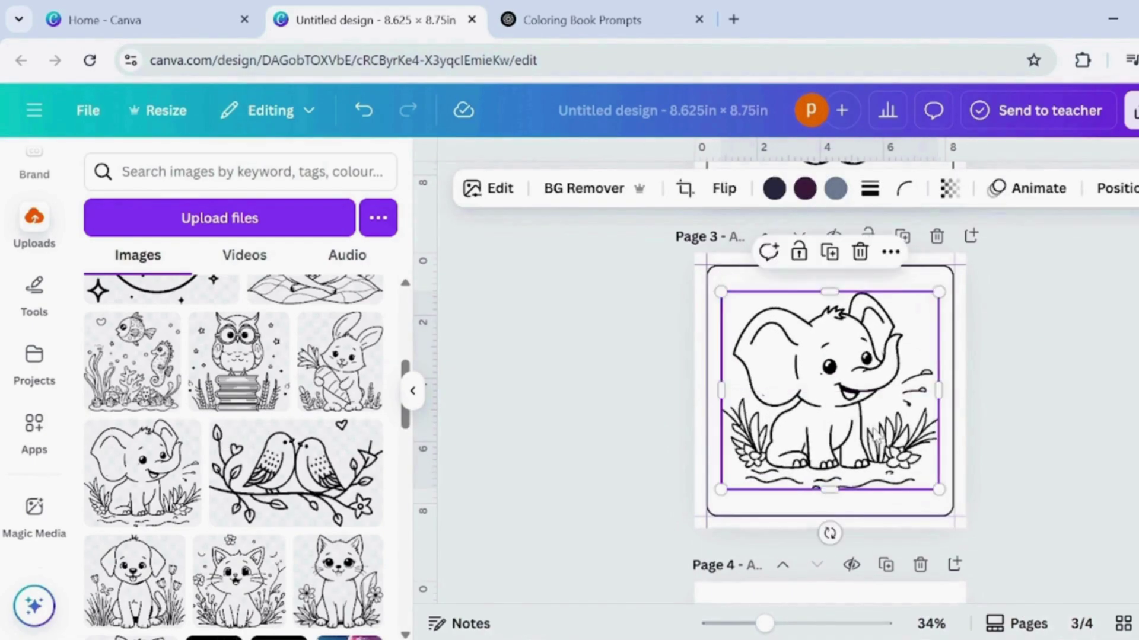
Step: Duplicate the elephant page and replace the elephant on the copy with the uploaded bunny drawing, enlarged inside the frame
scroll(961, 303, up, 2)
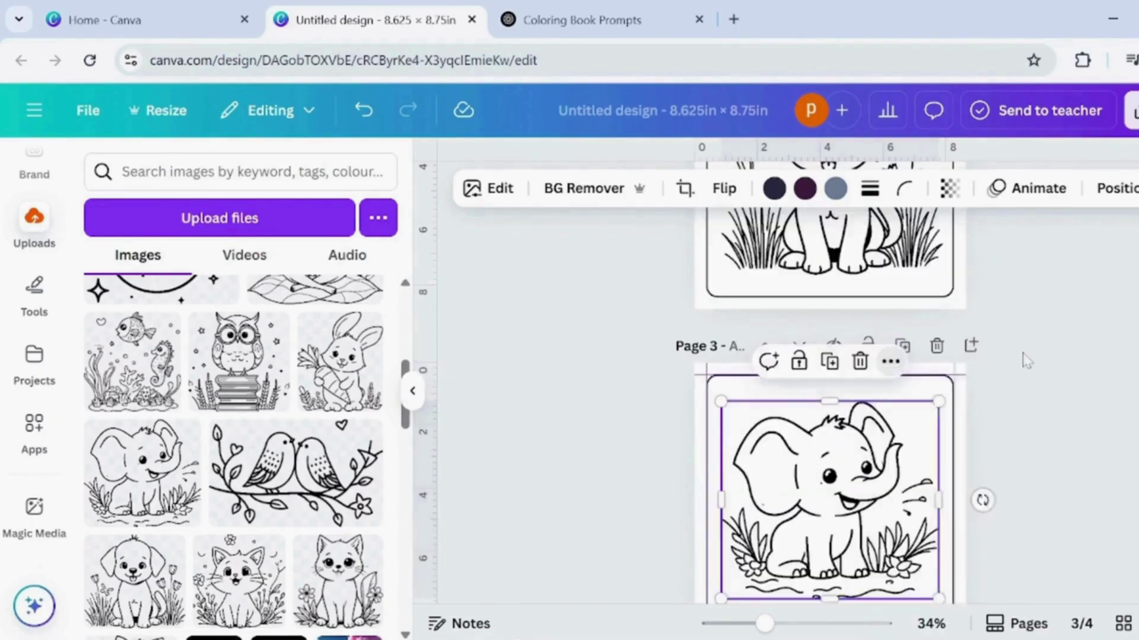
click(900, 343)
click(818, 460)
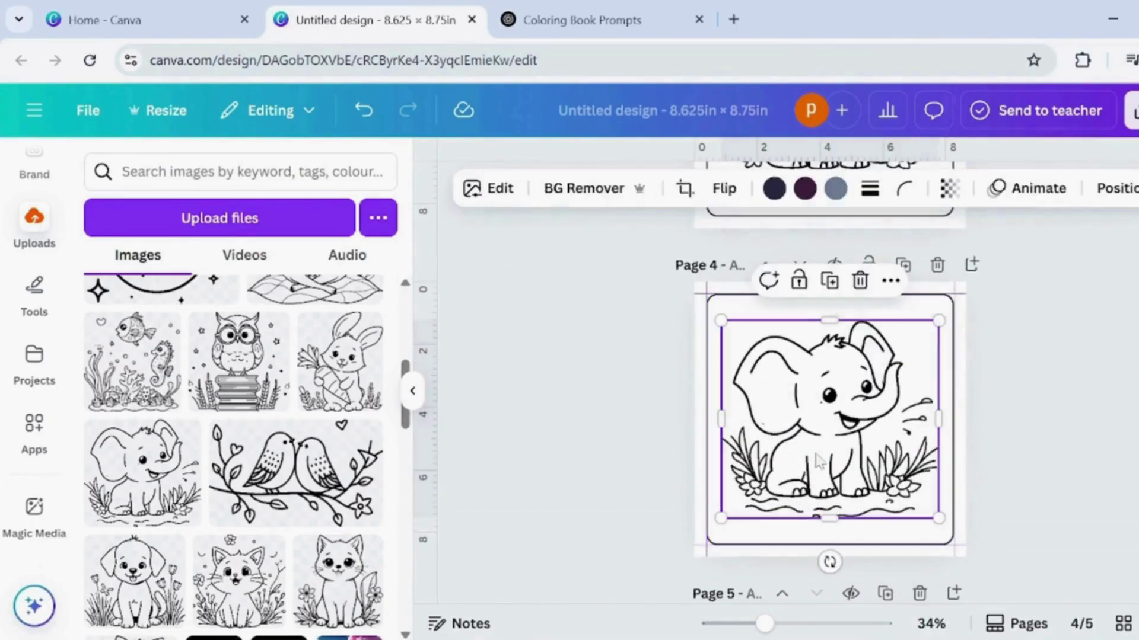
click(860, 282)
click(347, 389)
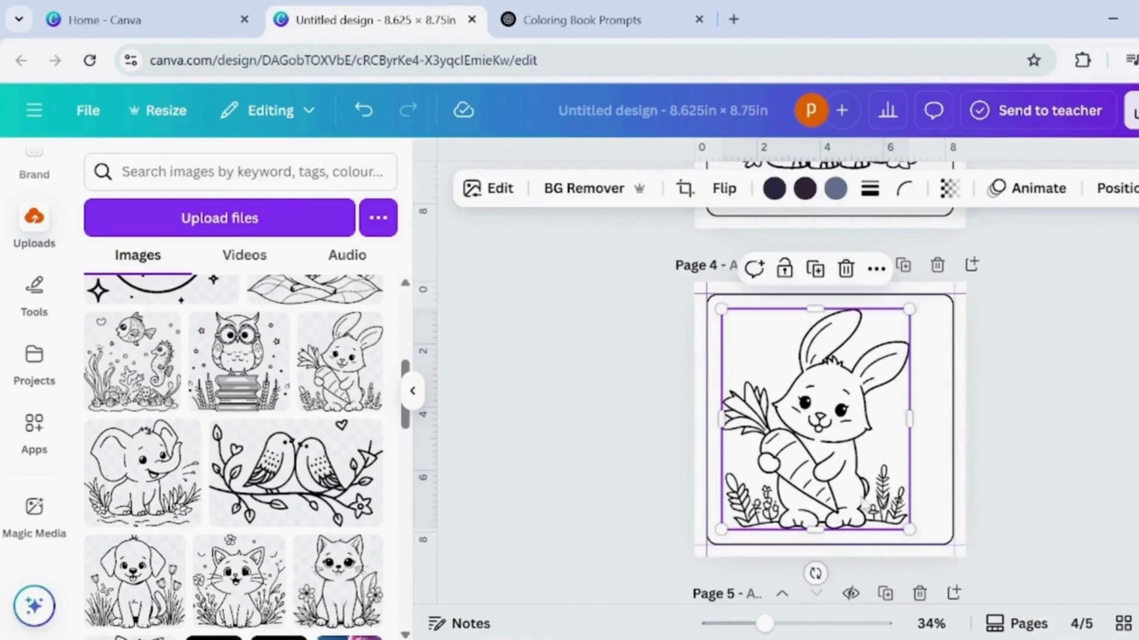
click(1025, 440)
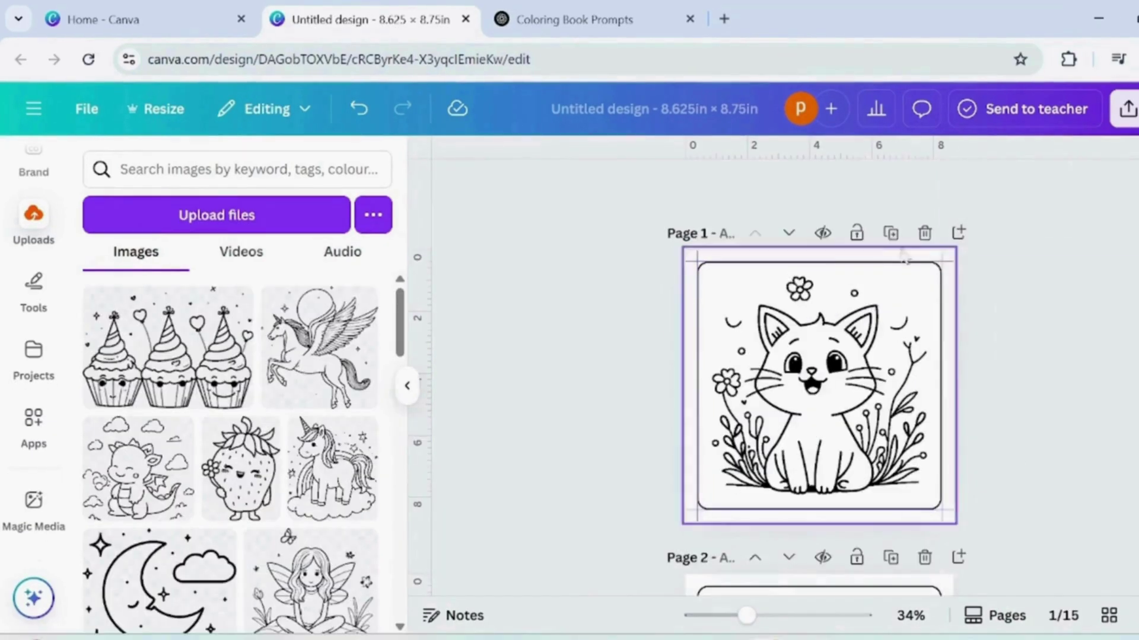
Step: Insert a blank page after each illustrated page, from the cat through the three cupcakes, and check the page order in the grid overview
click(958, 233)
scroll(948, 309, down, 4)
click(958, 350)
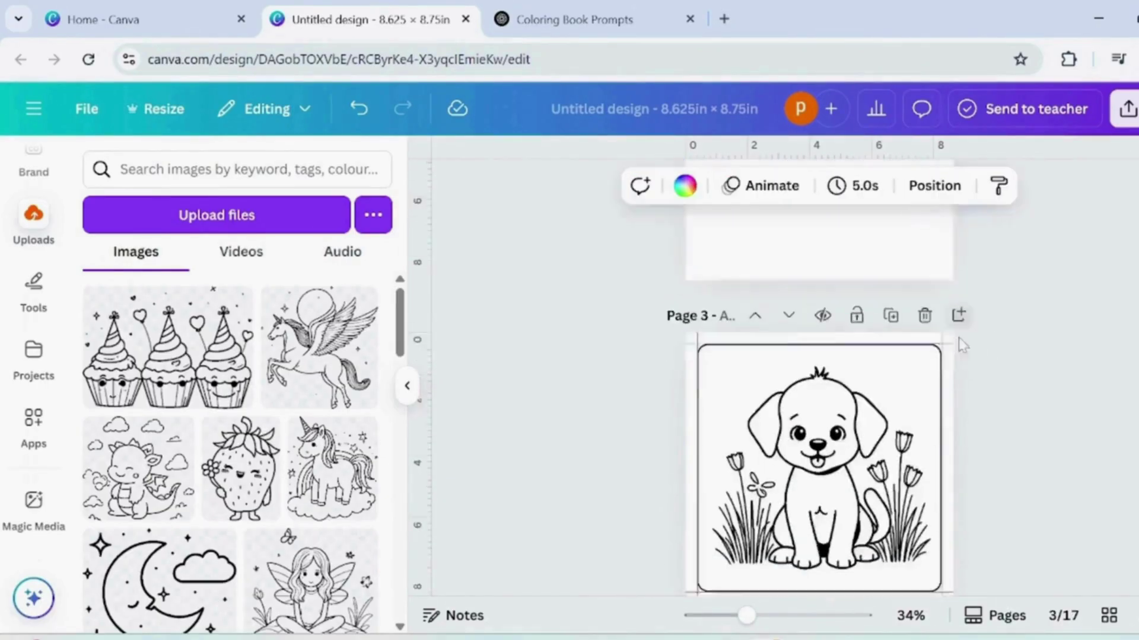
scroll(889, 451, down, 5)
click(958, 259)
scroll(892, 381, down, 5)
click(957, 339)
scroll(874, 432, down, 6)
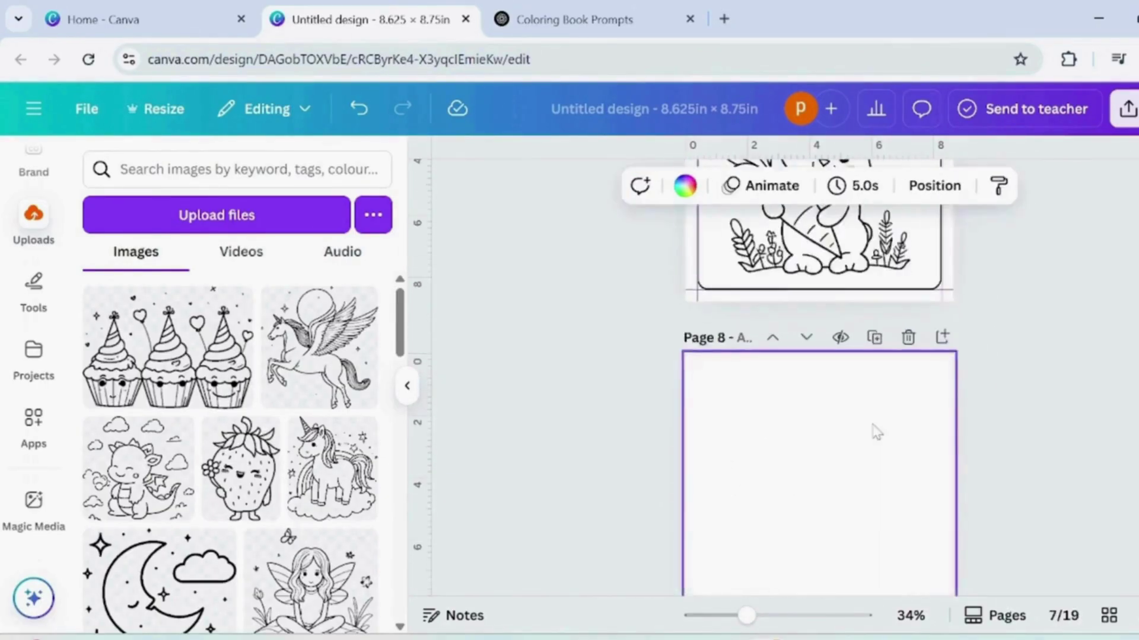
scroll(902, 397, down, 4)
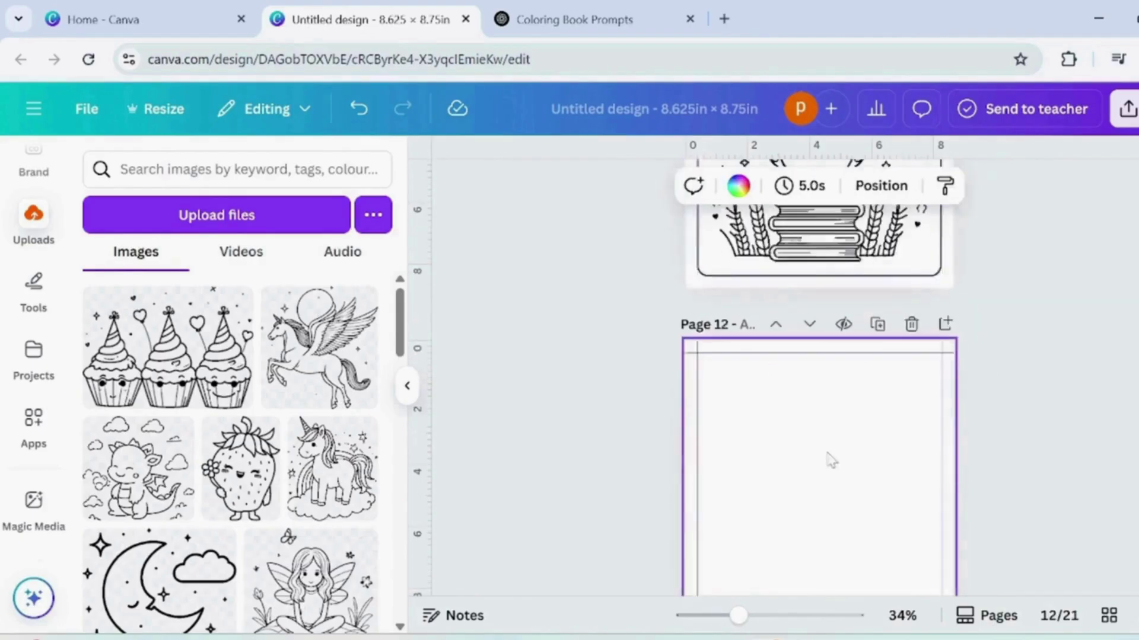
scroll(830, 461, down, 5)
click(946, 237)
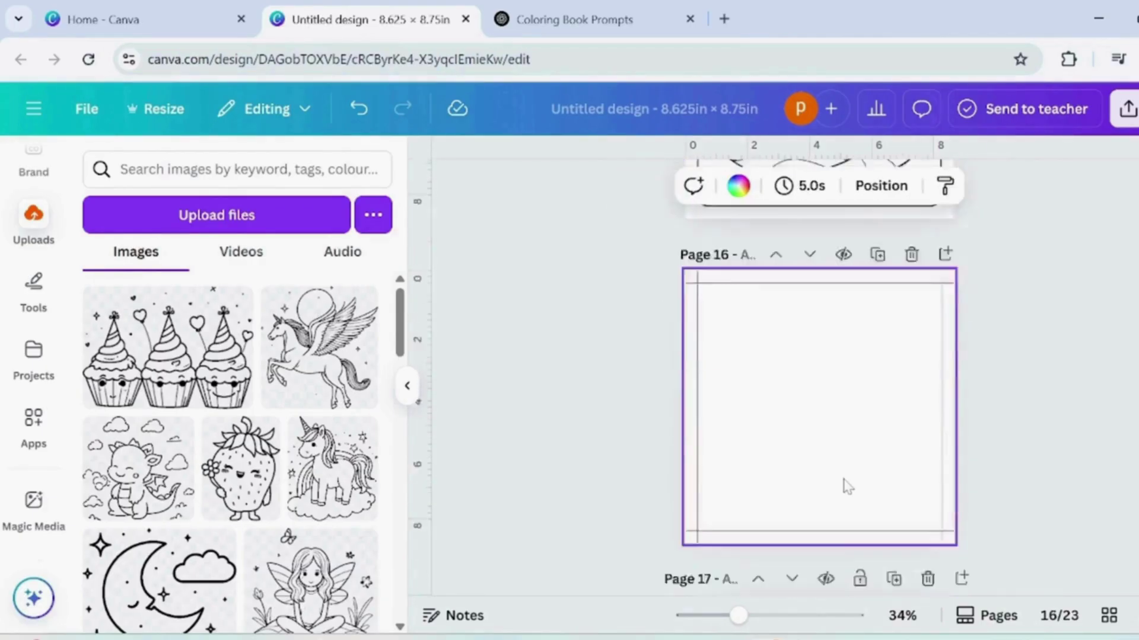
click(963, 324)
click(962, 272)
scroll(963, 276, down, 6)
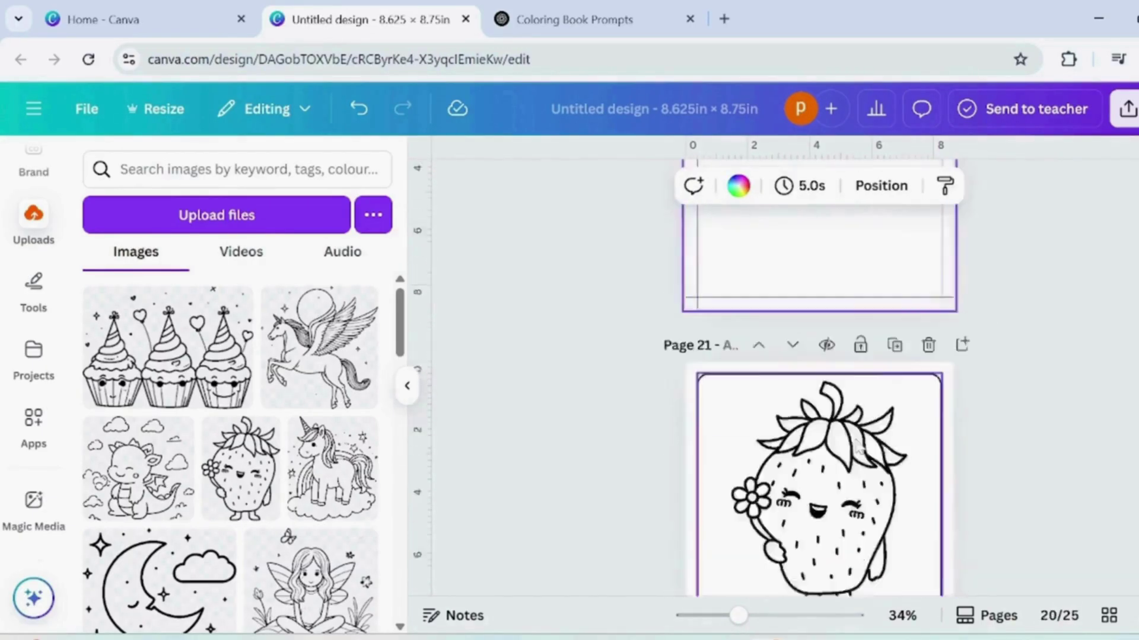
click(963, 219)
scroll(883, 356, down, 6)
scroll(925, 308, up, 2)
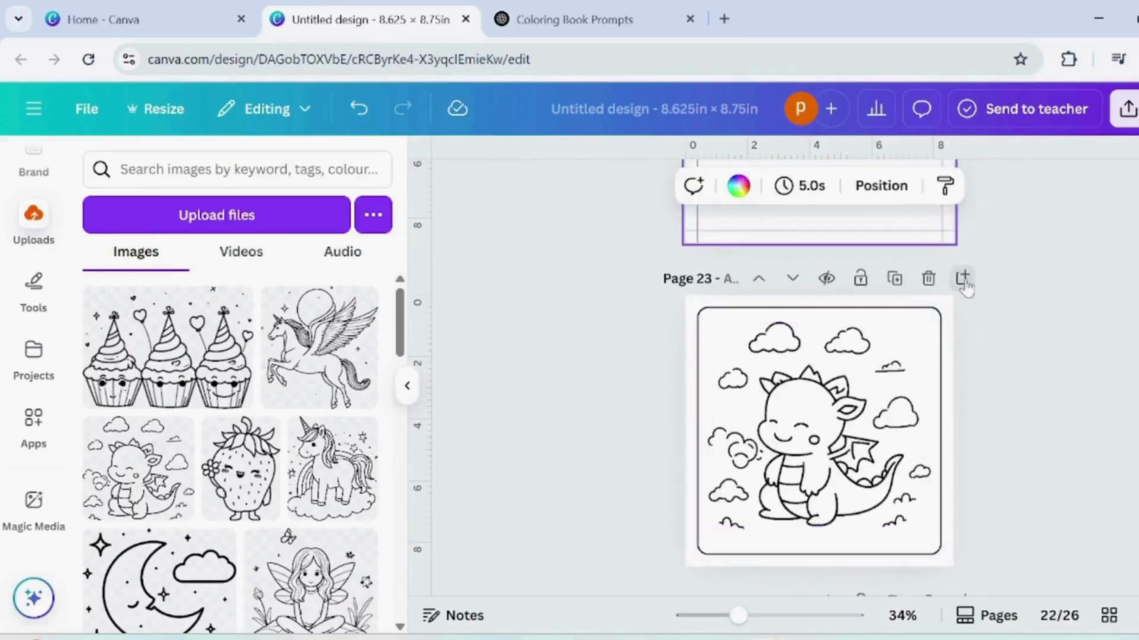
click(960, 274)
scroll(960, 297, down, 2)
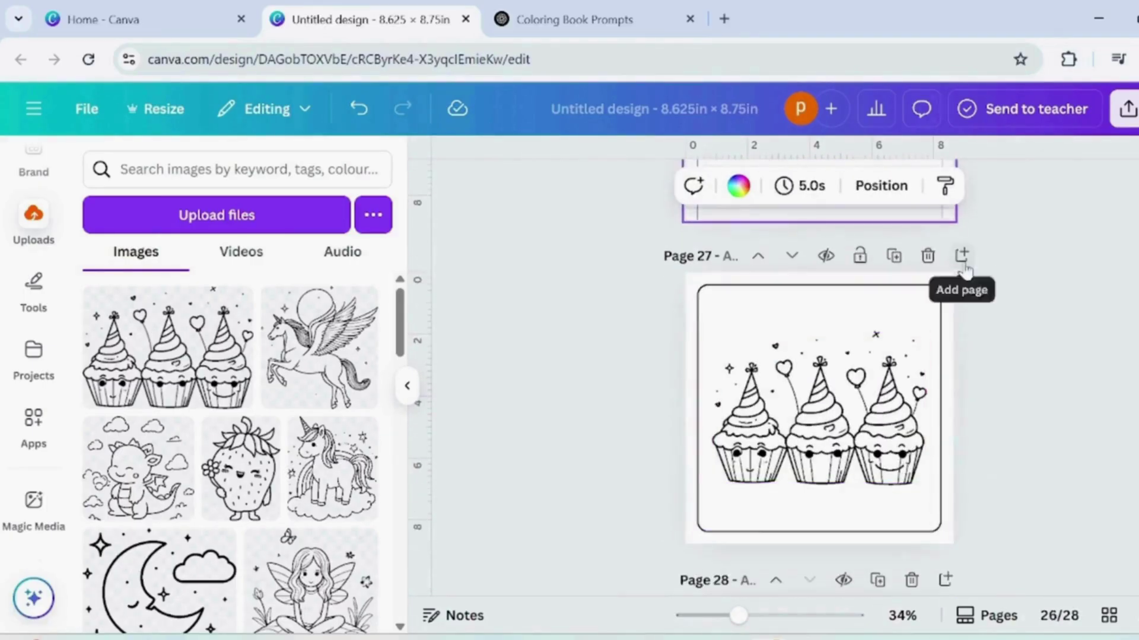
click(960, 259)
click(1109, 620)
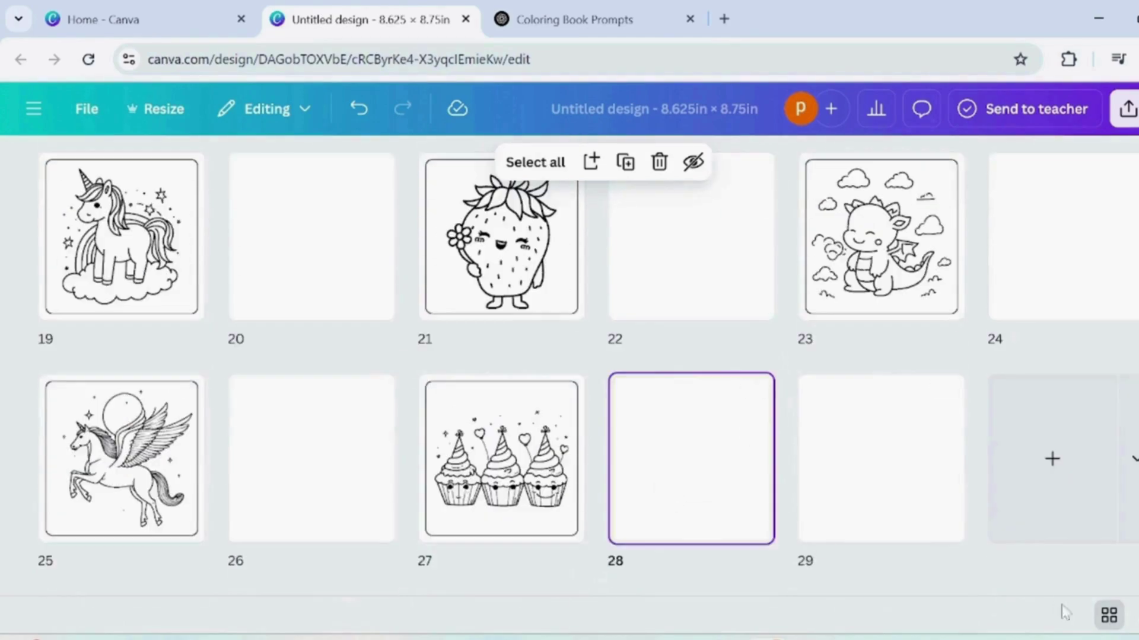
click(1119, 618)
Step: Add a blank page after the cat page, move it to the start of the design and add another blank page behind it
scroll(1012, 440, up, 20)
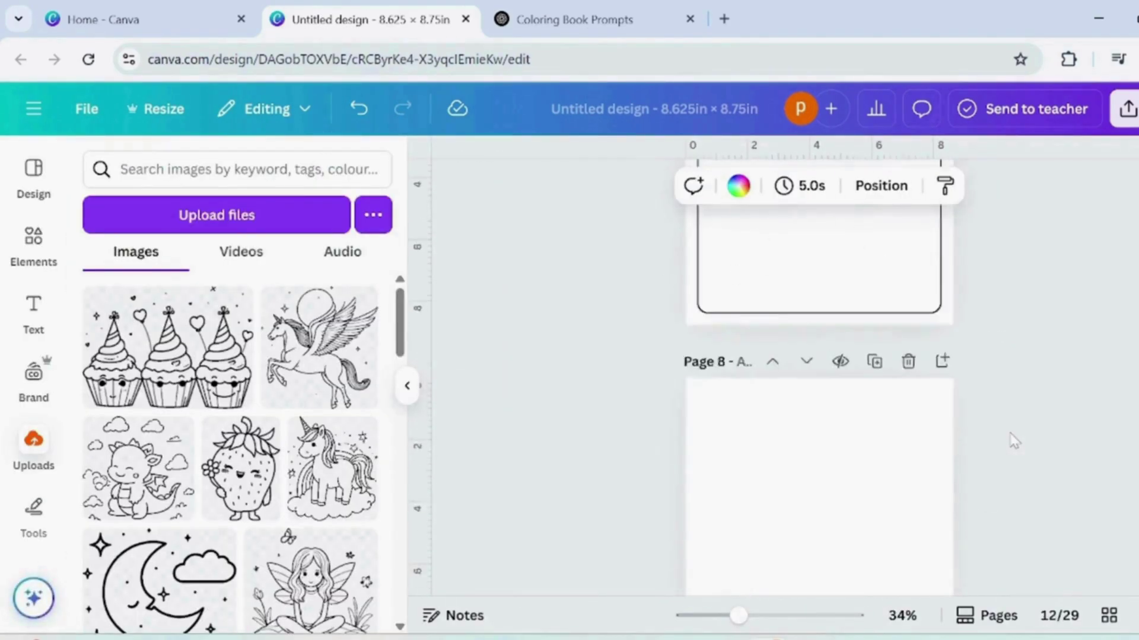
click(956, 236)
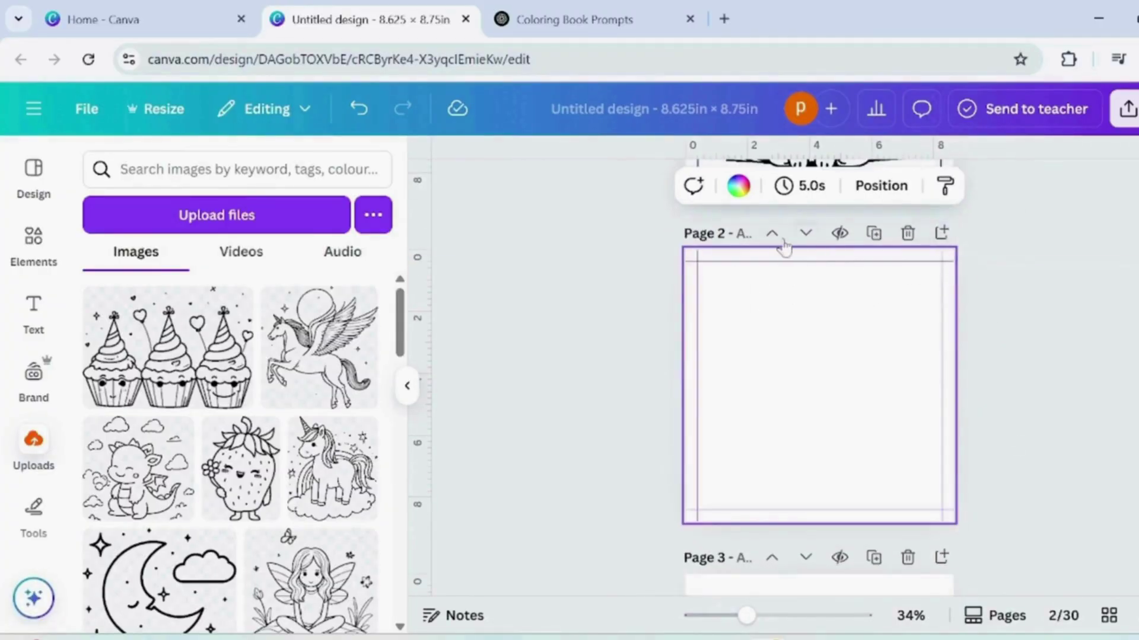
click(771, 232)
click(940, 236)
scroll(882, 325, up, 5)
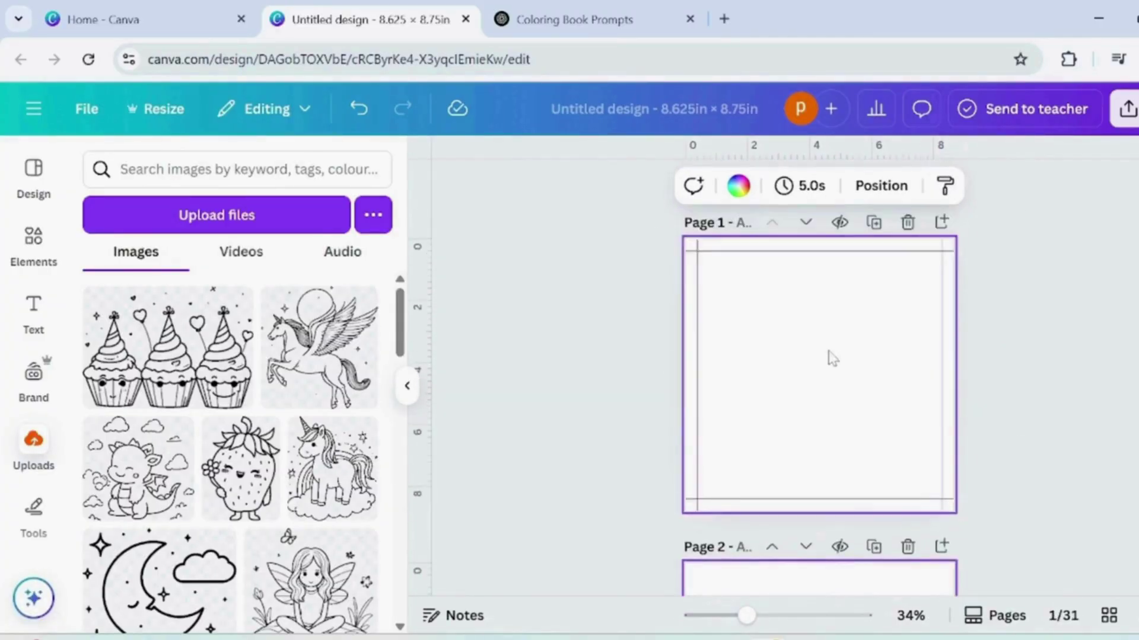
Step: Add a bold heading reading "This book belongs to" on page 1, shrink it and move it into the upper half of the page
click(31, 309)
click(130, 421)
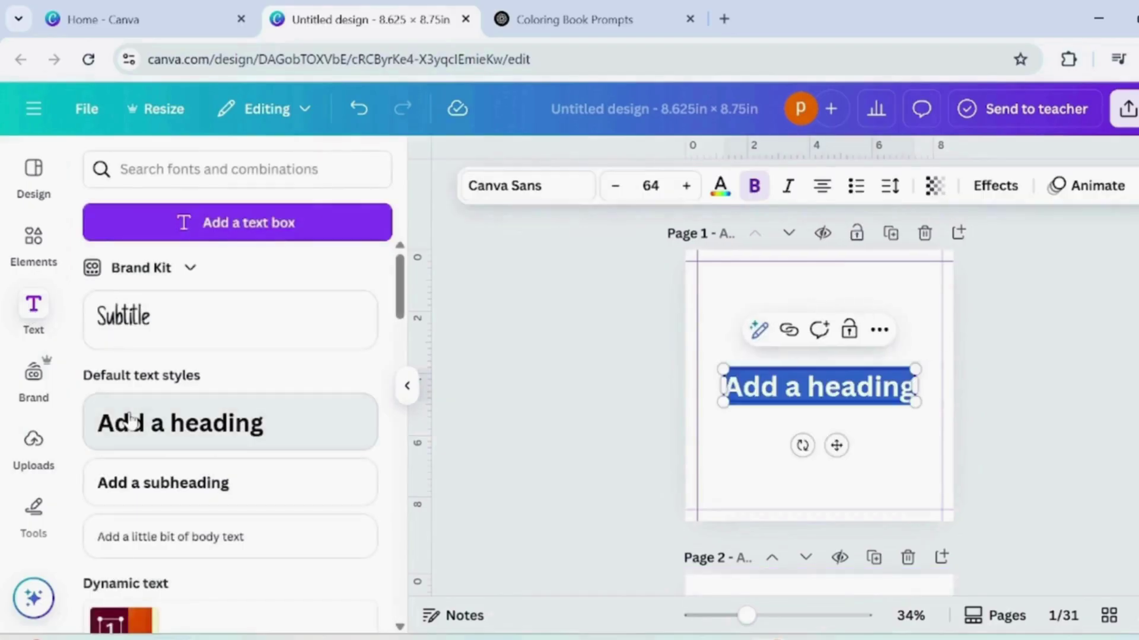
text(t)
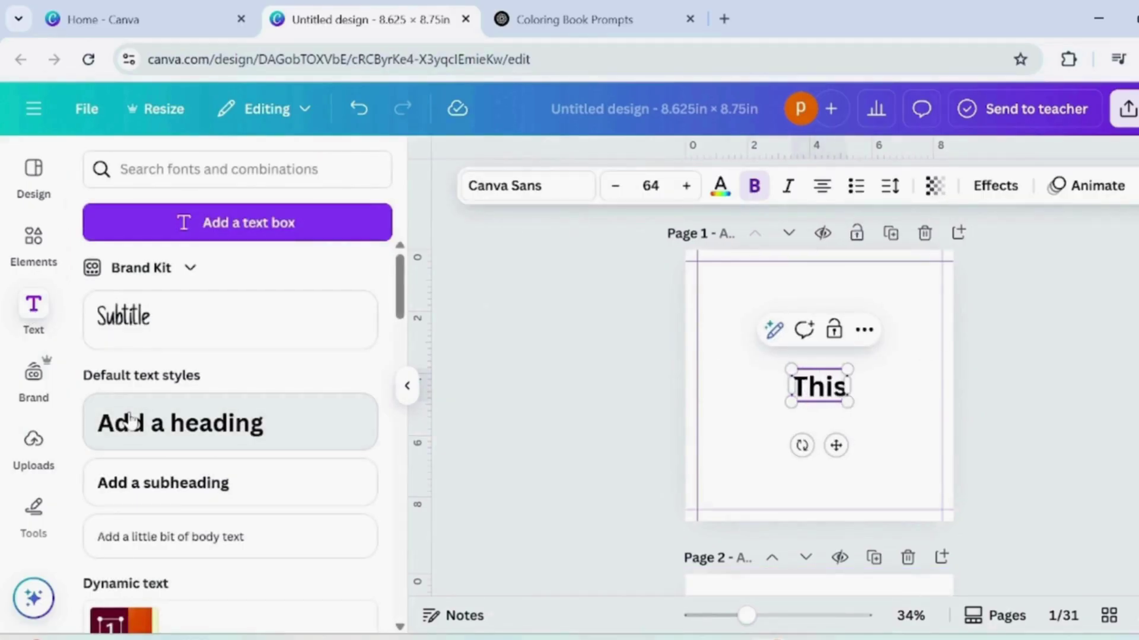
text(his book b)
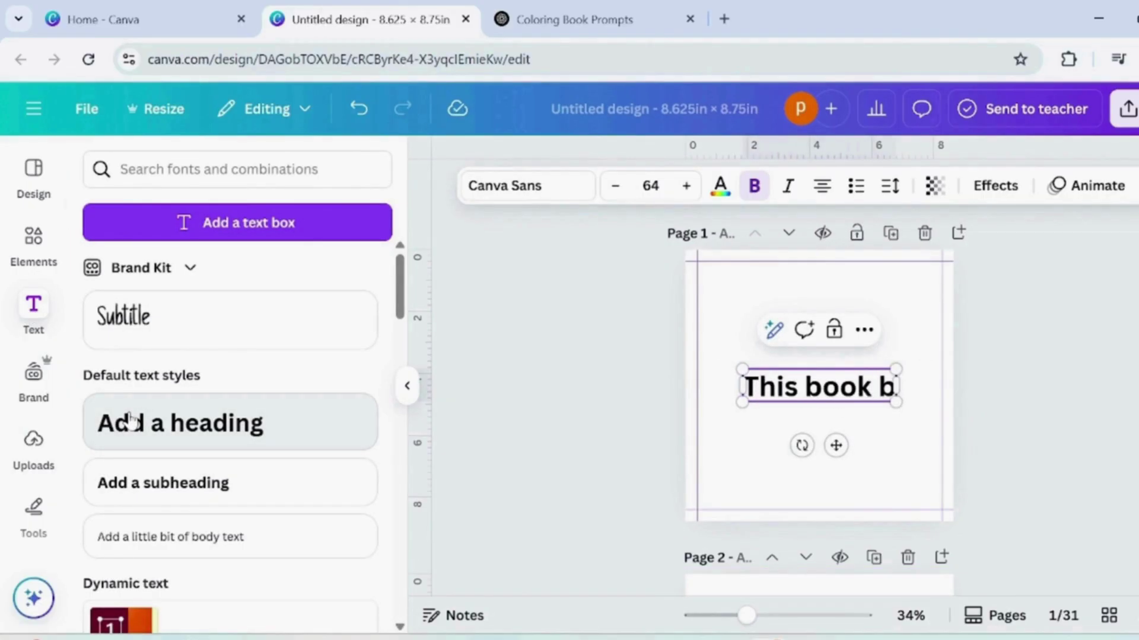
text(elongs to)
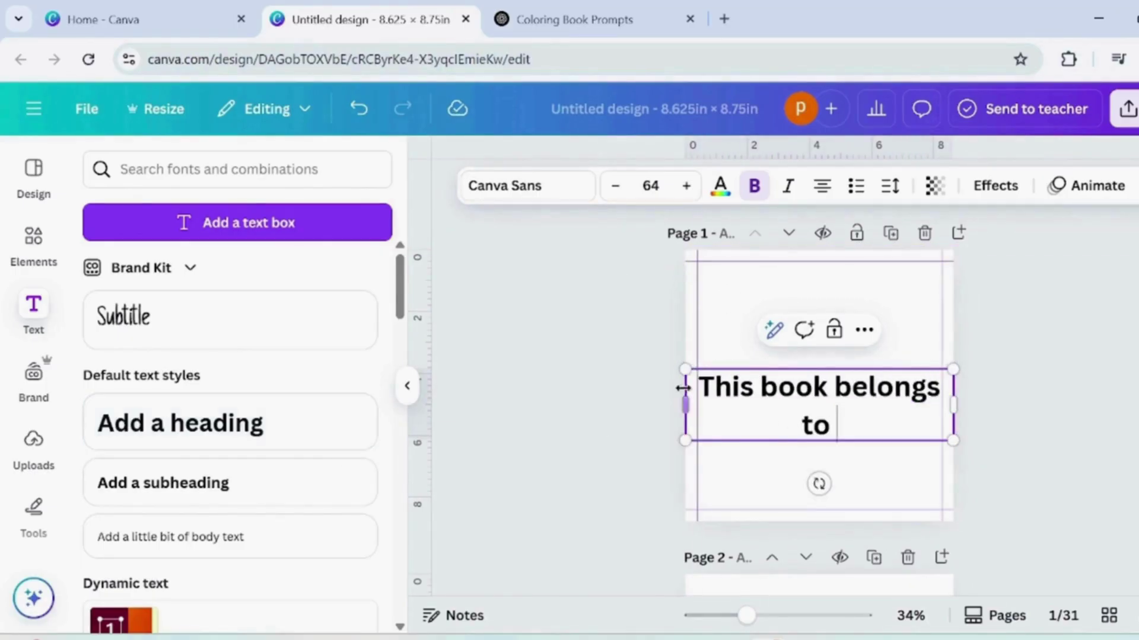
drag(685, 370, 726, 392)
drag(854, 477, 832, 402)
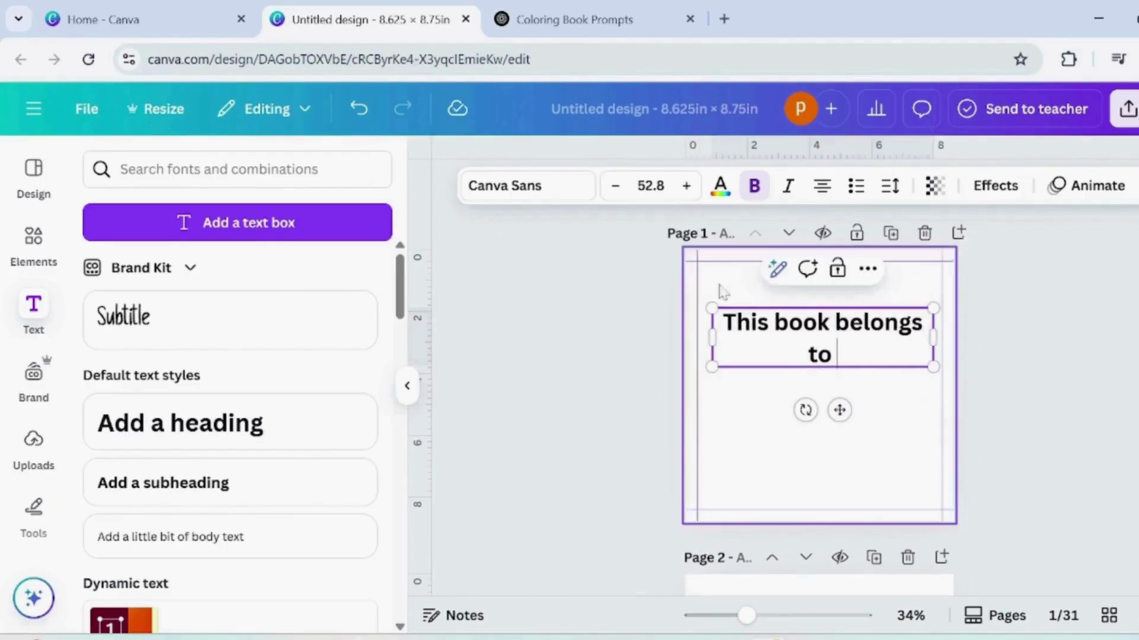
drag(712, 309, 734, 313)
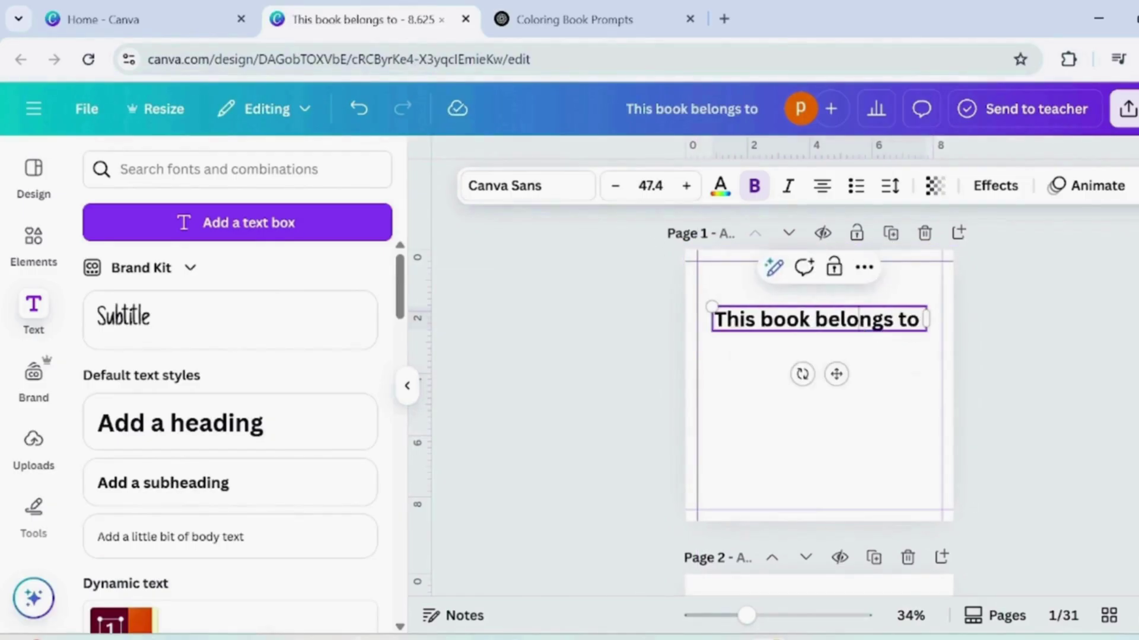
Step: Change the heading's font to Poppins, fit it on one line at size 43.6 and centre it horizontally on the page
key(ctrl+a)
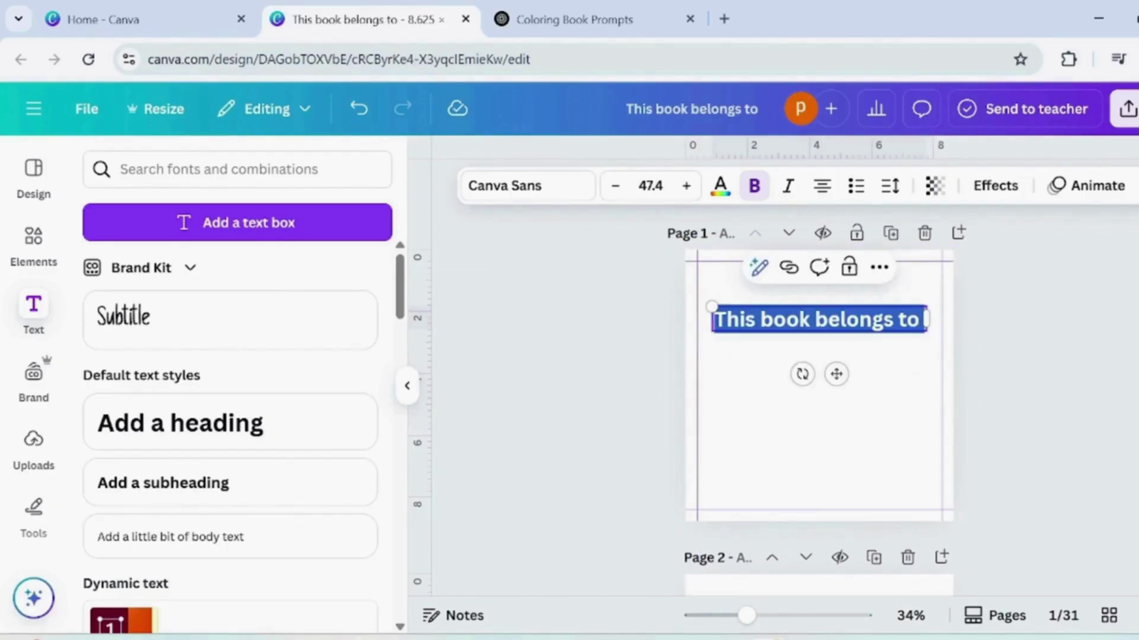
click(550, 191)
click(170, 589)
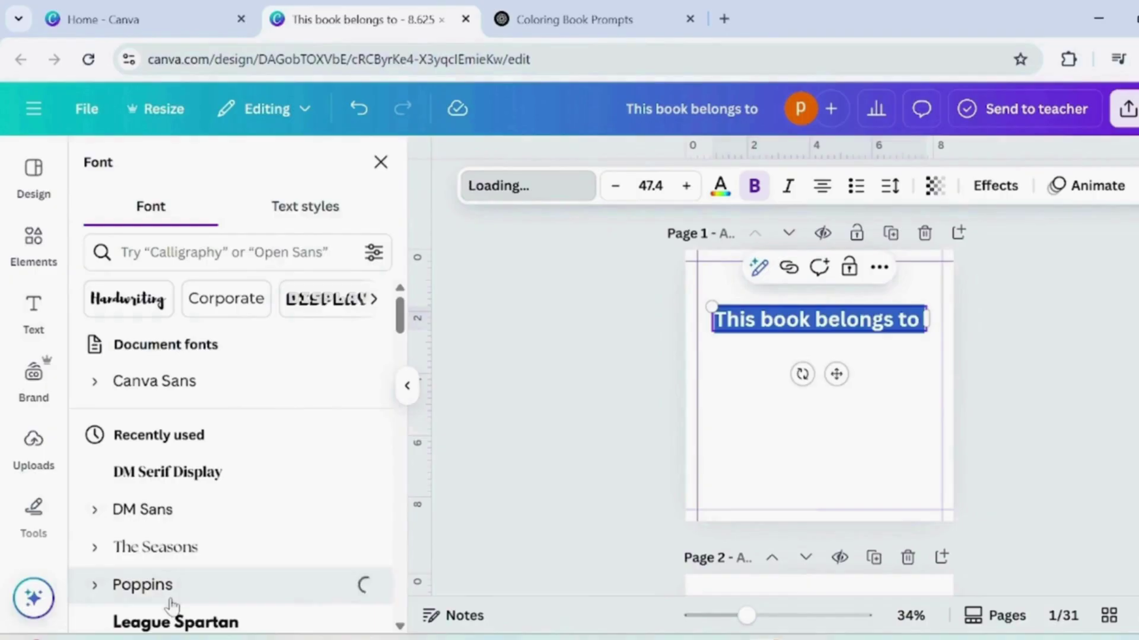
click(735, 399)
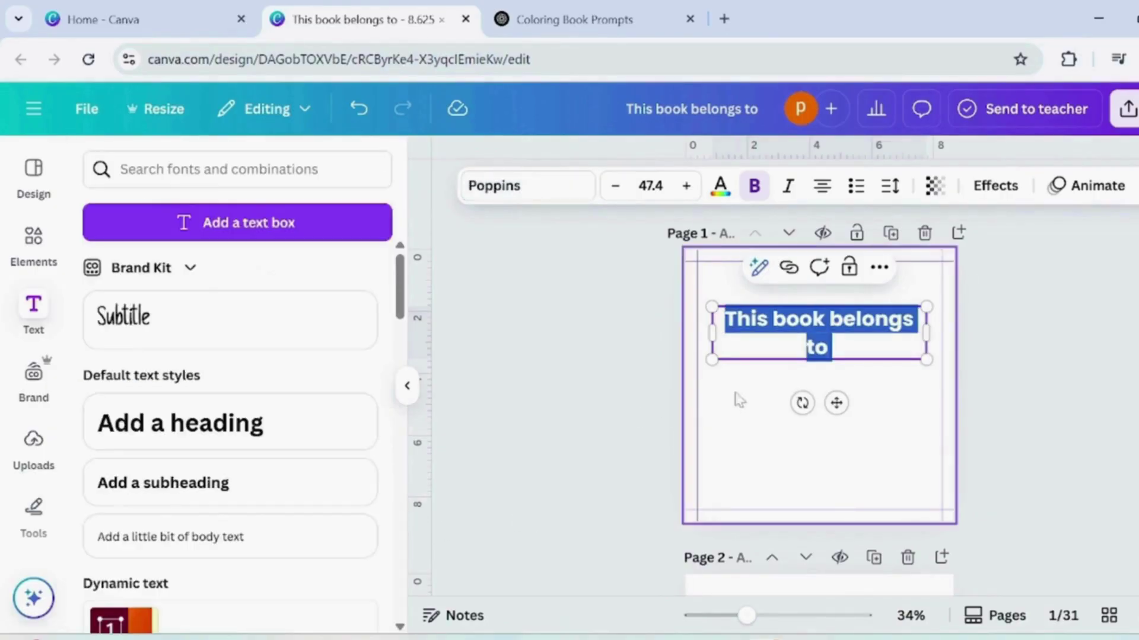
click(849, 321)
drag(931, 335, 945, 330)
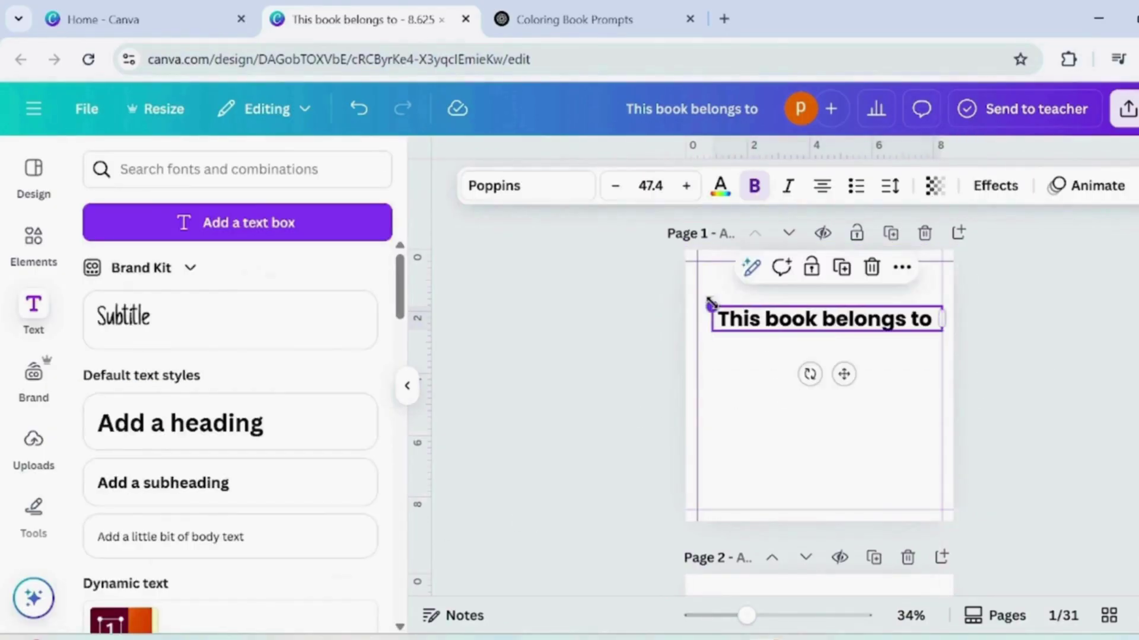
drag(711, 300, 729, 308)
drag(852, 373, 838, 381)
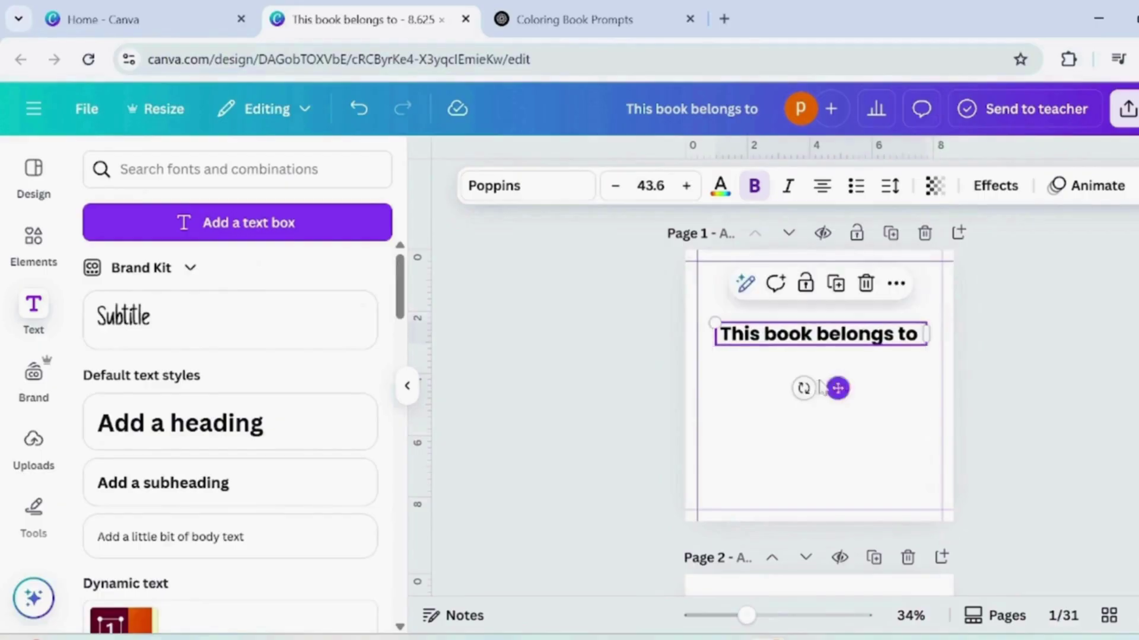
Step: Add three evenly spaced horizontal lines under the heading, each nearly as wide as the heading and centred below it
click(846, 424)
key(l)
click(639, 186)
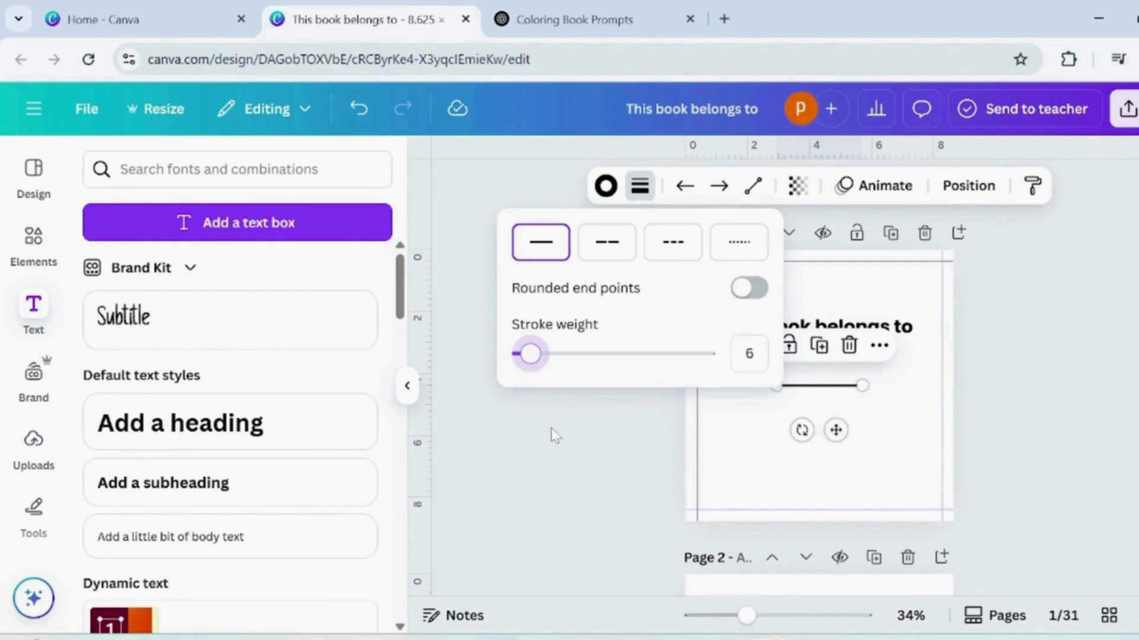
click(863, 385)
drag(863, 386, 900, 386)
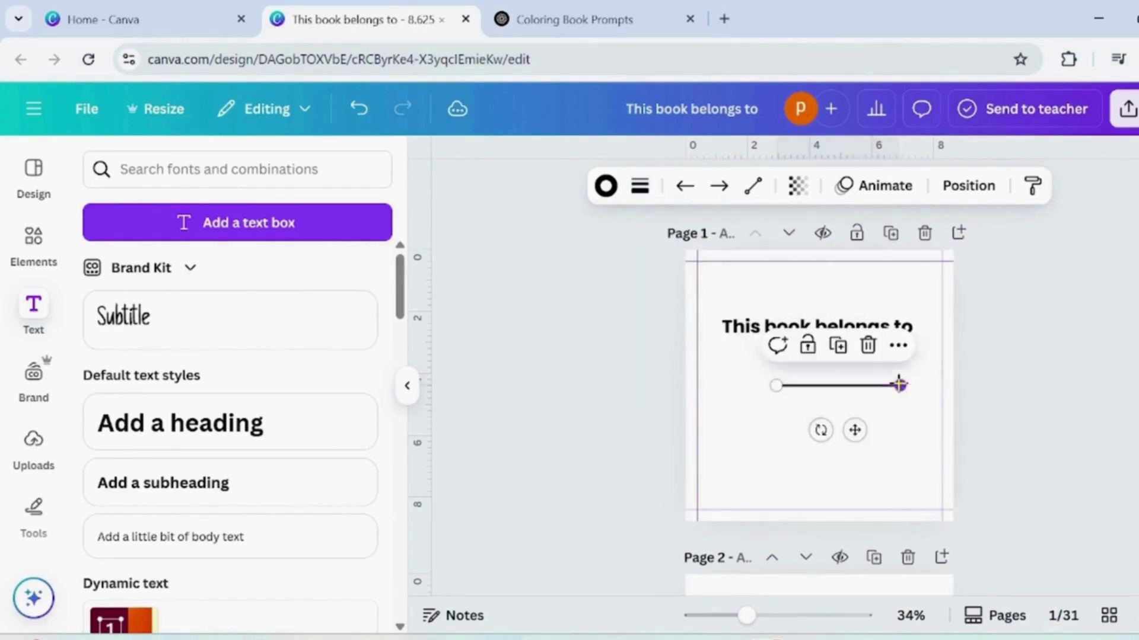
drag(854, 430, 803, 401)
drag(852, 355, 906, 355)
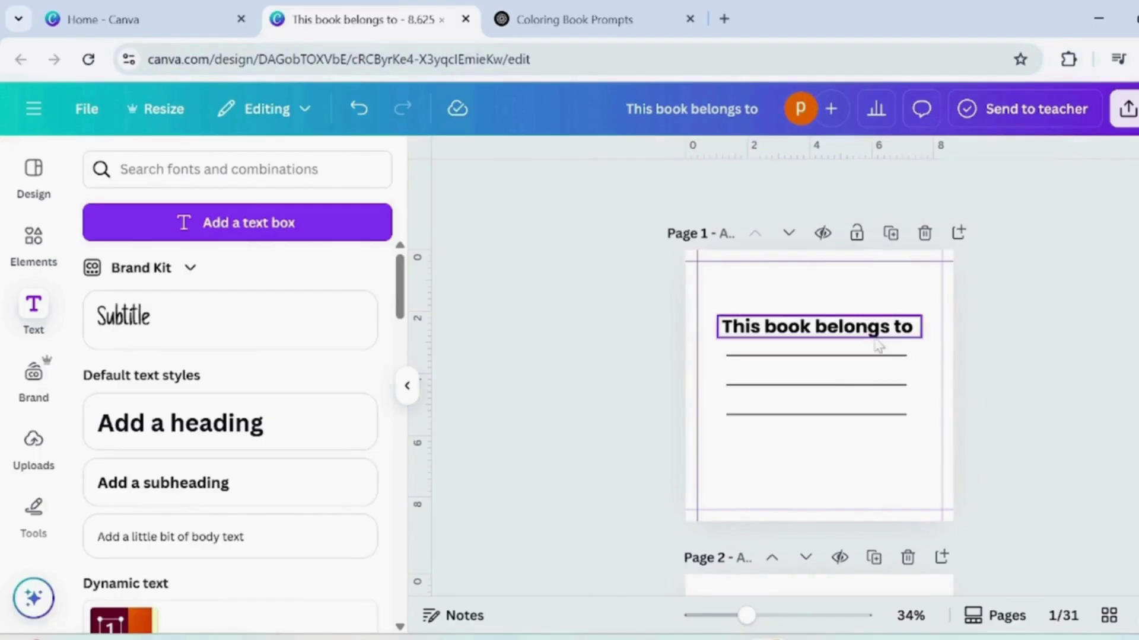
Step: Nudge the heading slightly up from the first line and look through all pages in the grid overview
click(874, 336)
click(1084, 385)
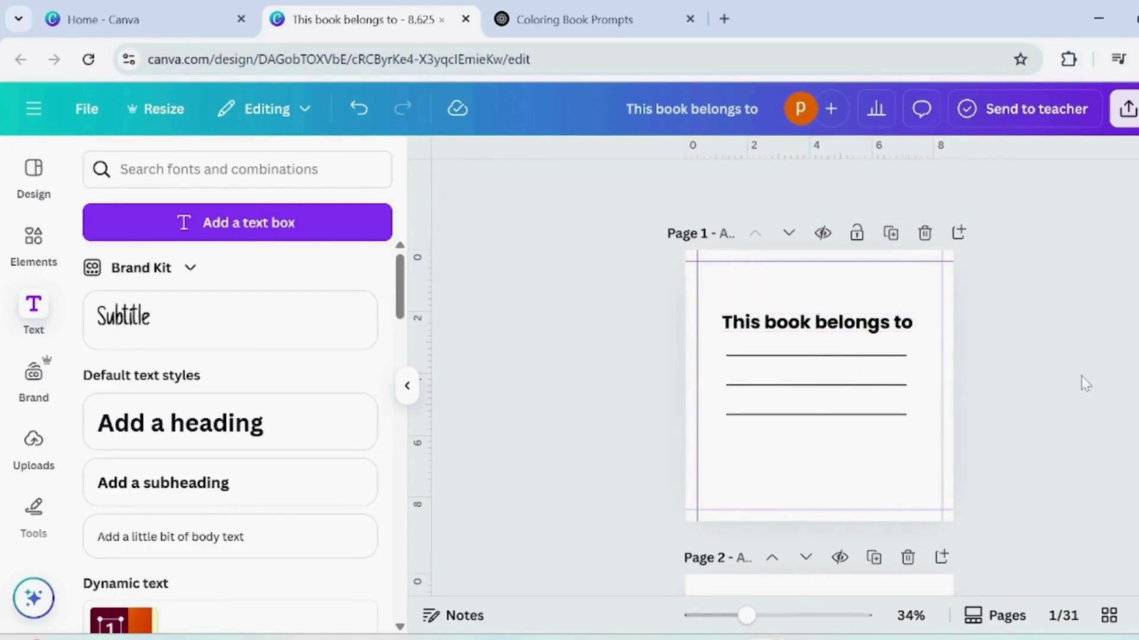
click(1105, 620)
scroll(637, 478, down, 12)
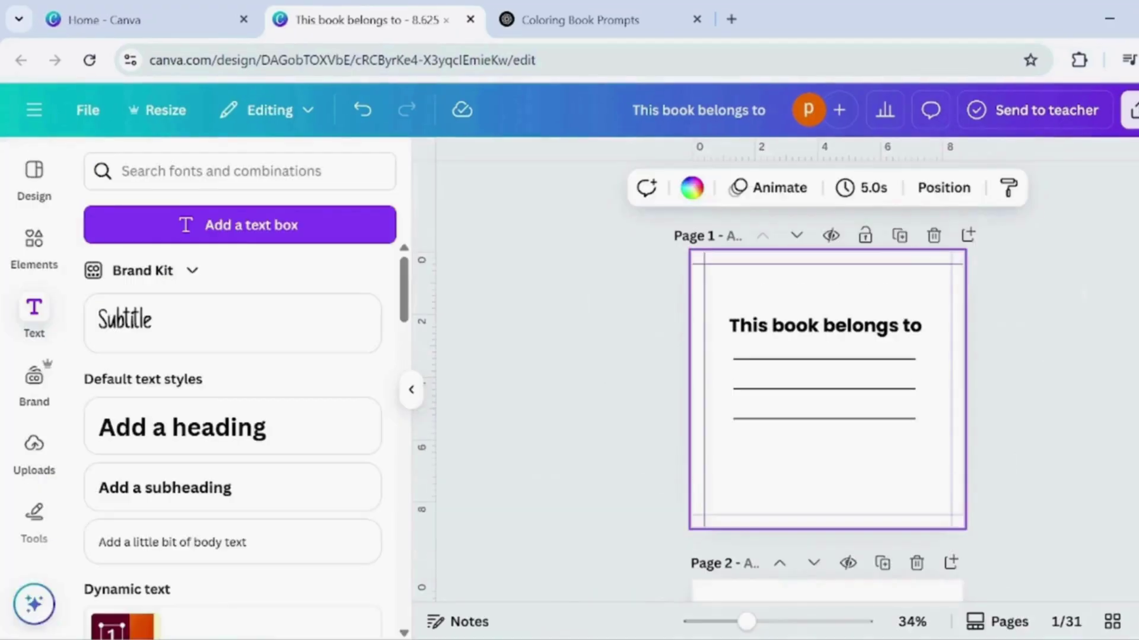
Step: Download pages 1–31 as PDF Print with the CMYK colour profile
click(1130, 110)
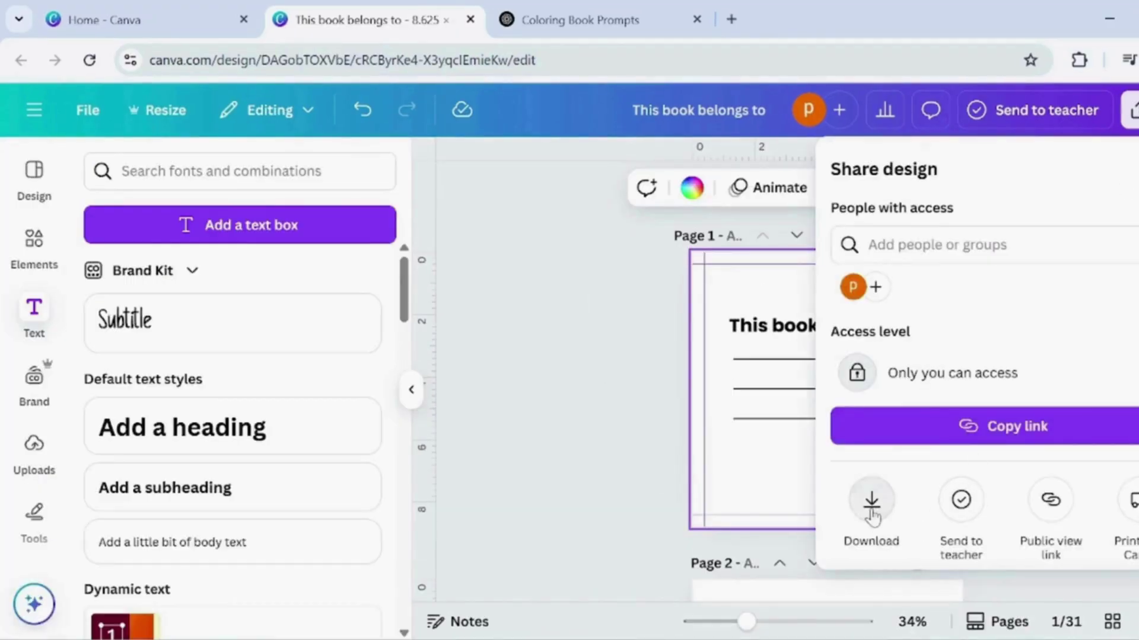
click(872, 510)
click(948, 243)
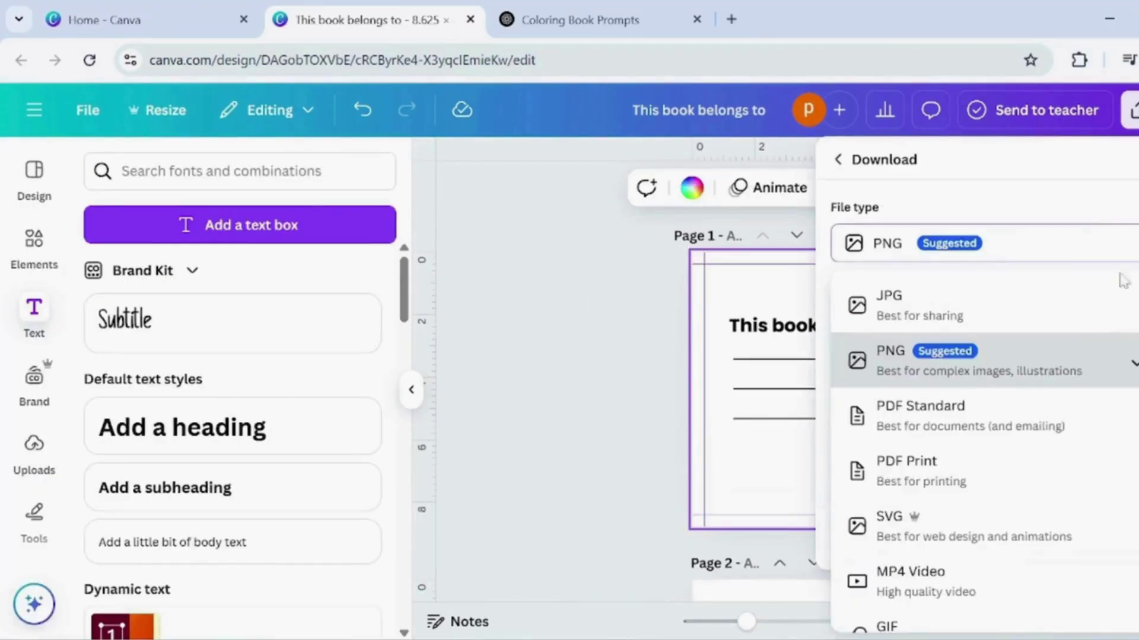
click(980, 475)
click(1067, 479)
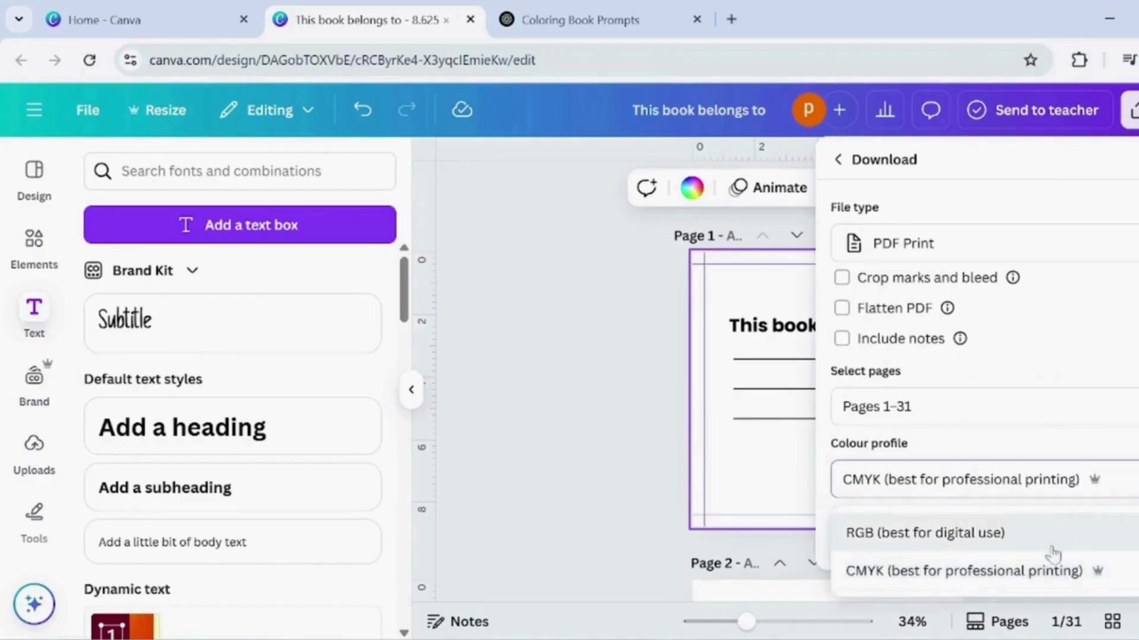
click(1046, 571)
click(1000, 548)
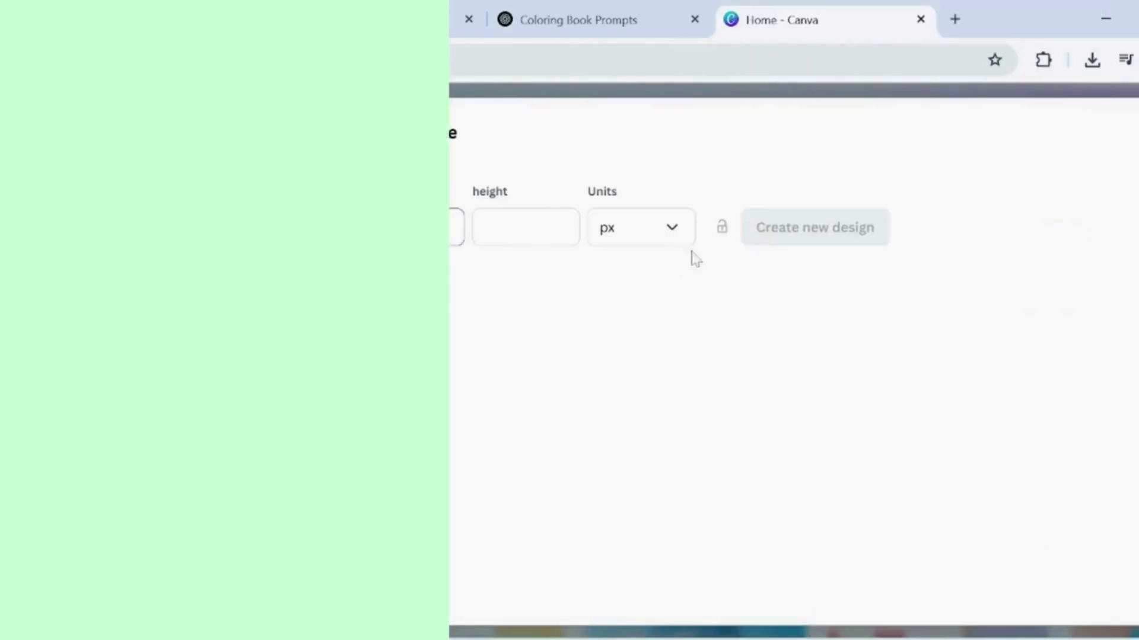
Step: Create a new custom-size design measuring 17.84 × 8.75 in
click(670, 231)
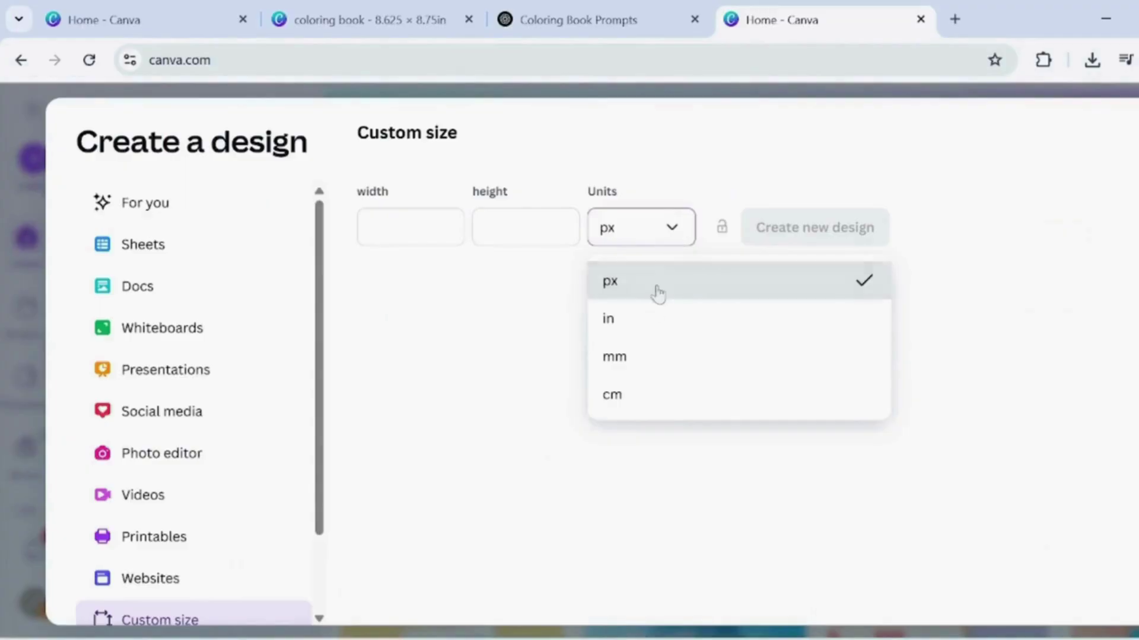
click(611, 318)
text(8)
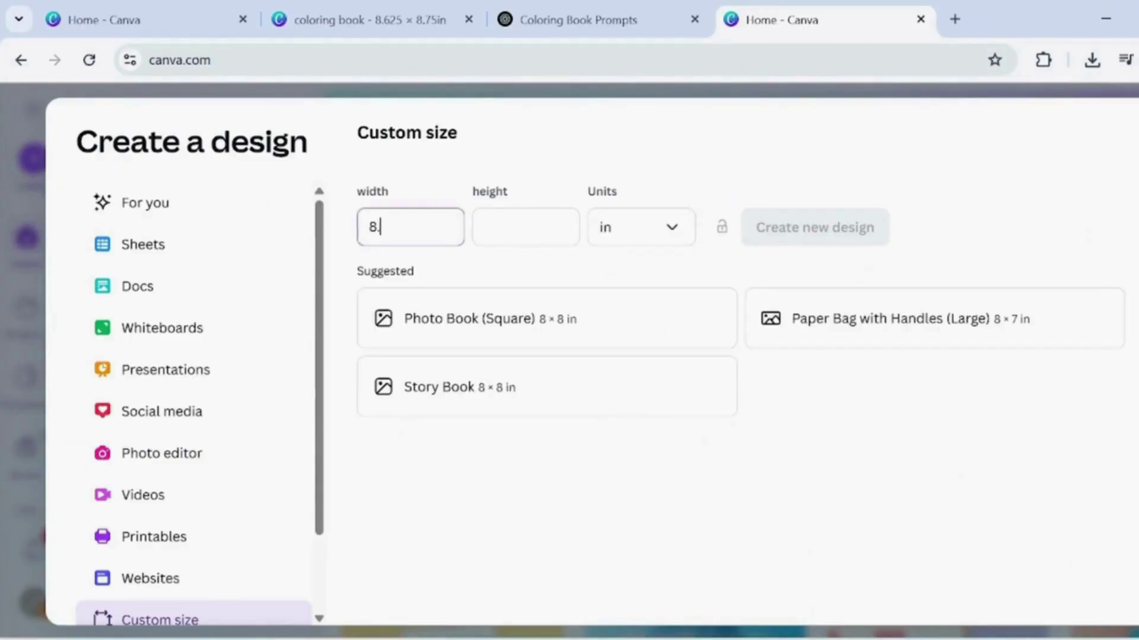
key(BackSpace)
text(17.84)
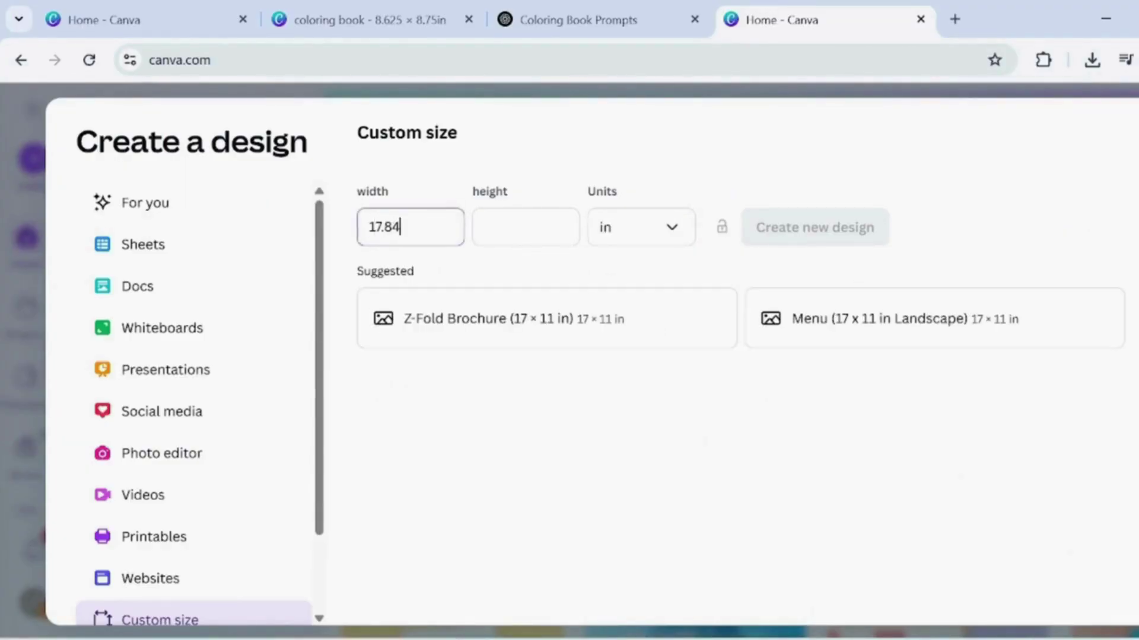
text(08)
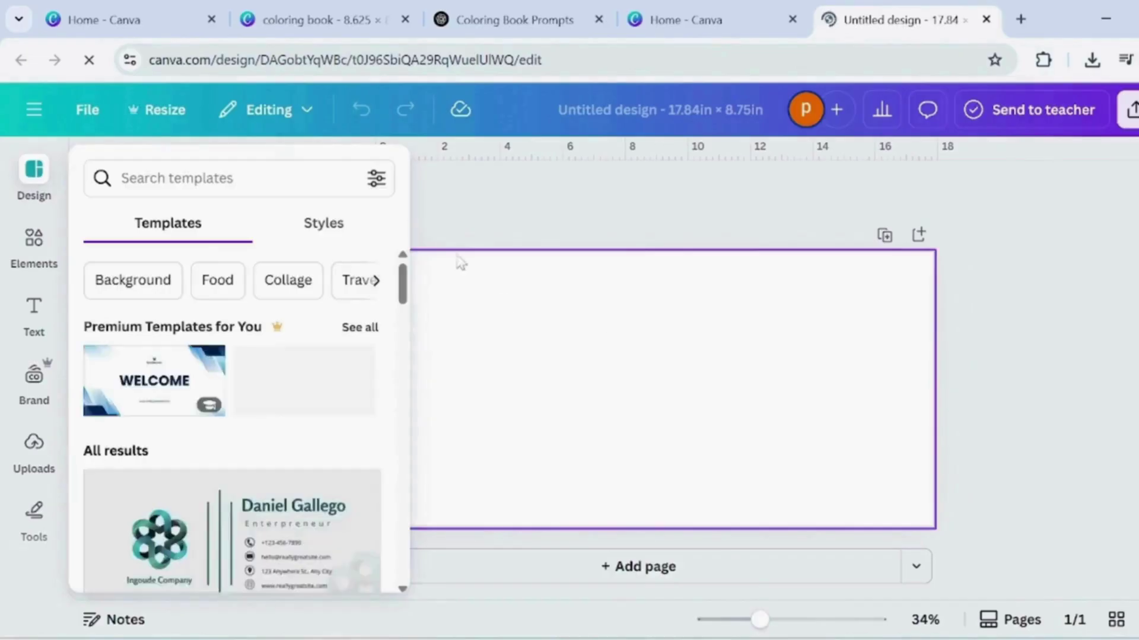
Step: Add a square to the blank page, shrink it to a small margin-sized block and fill it with dark blue
click(501, 340)
key(r)
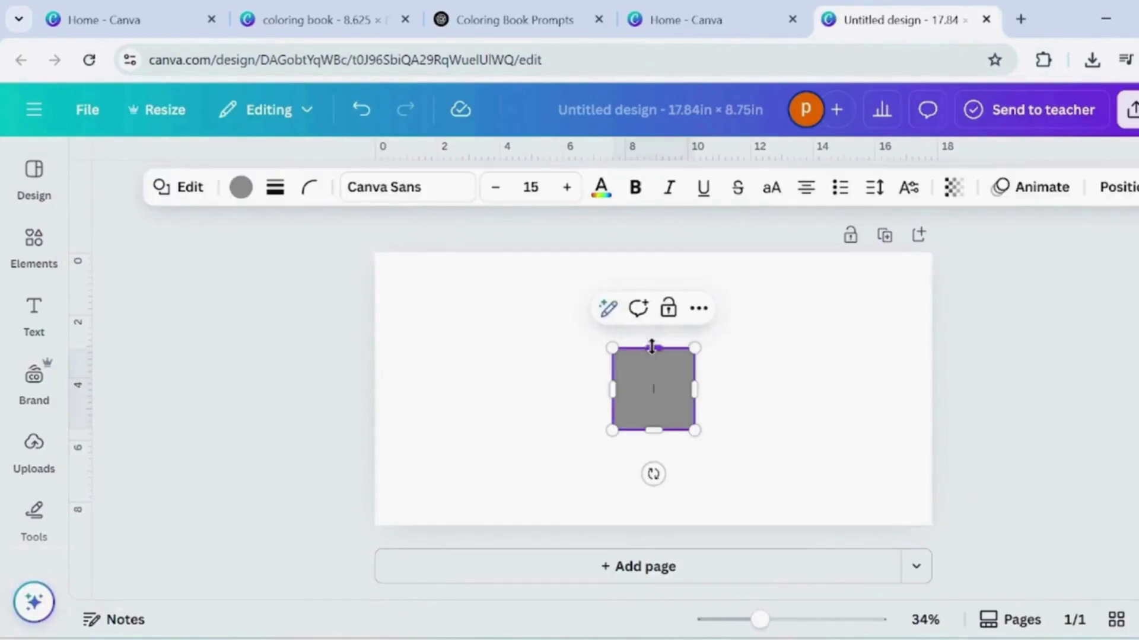
drag(653, 346, 619, 422)
click(517, 187)
click(308, 382)
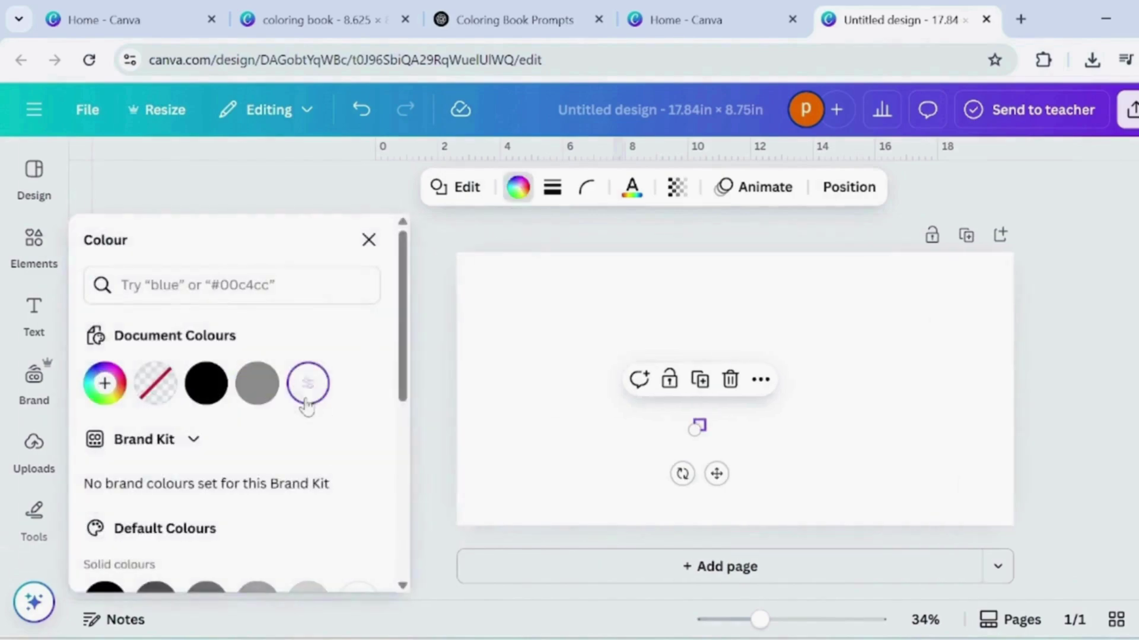
scroll(363, 478, down, 4)
click(358, 449)
Step: Place the blue square in the page's top-left corner and add vertical and horizontal margin guides along its inner edges
drag(716, 473, 620, 421)
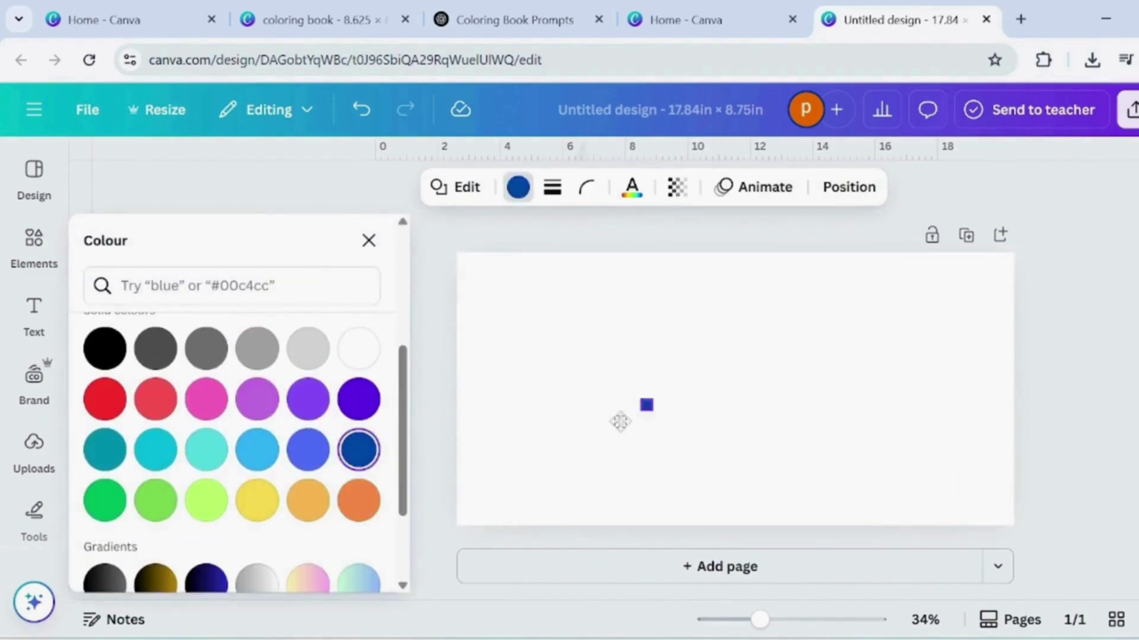
drag(484, 312, 483, 301)
click(369, 242)
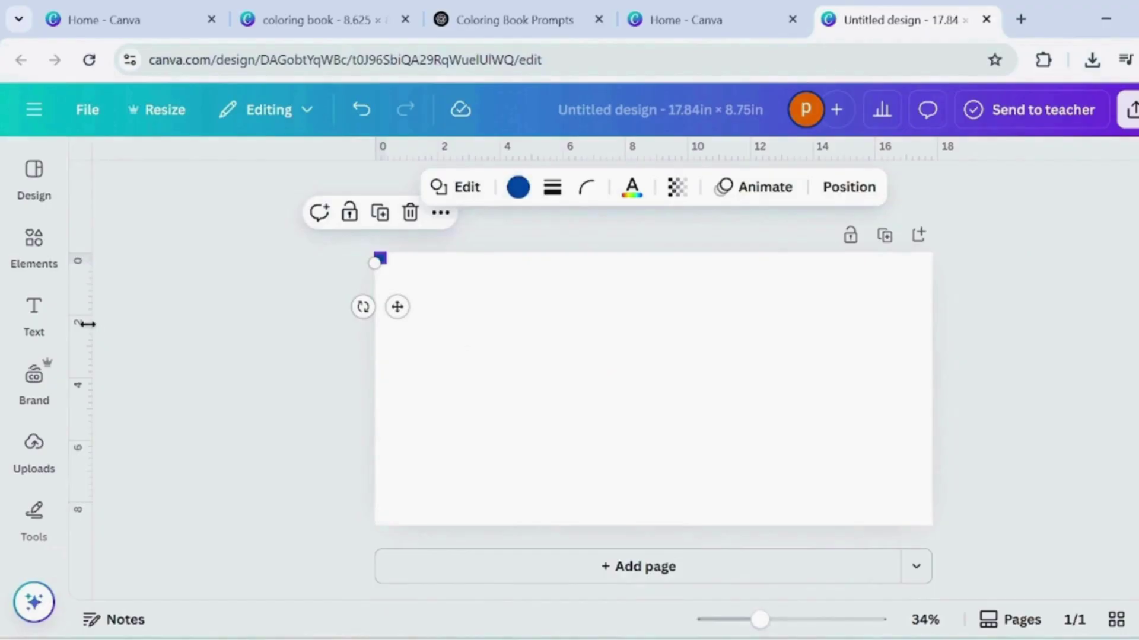
drag(88, 324, 384, 348)
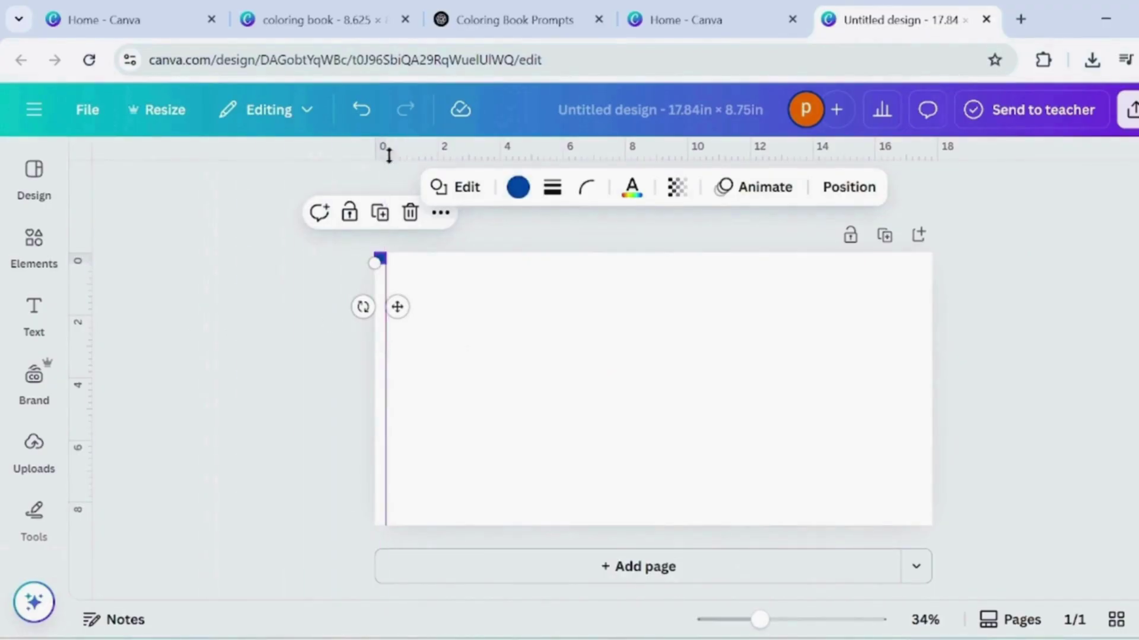
drag(389, 154, 388, 262)
Step: Add a bottom margin guide using the square in the bottom-left corner and a right margin guide using it in the top-right corner
drag(397, 306, 397, 571)
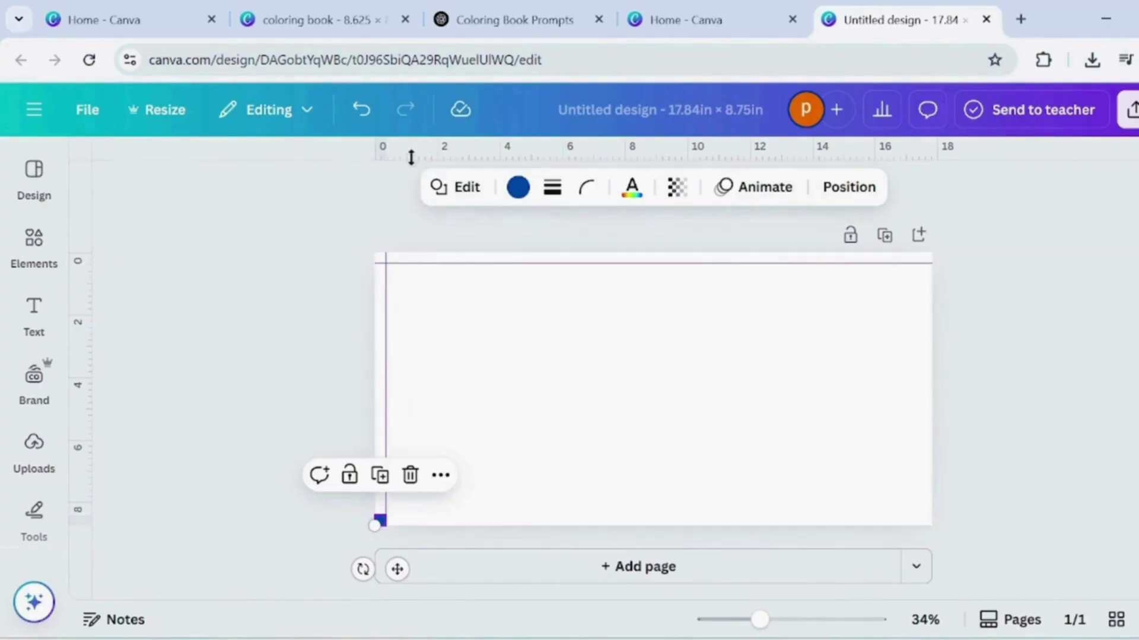
drag(411, 157, 436, 513)
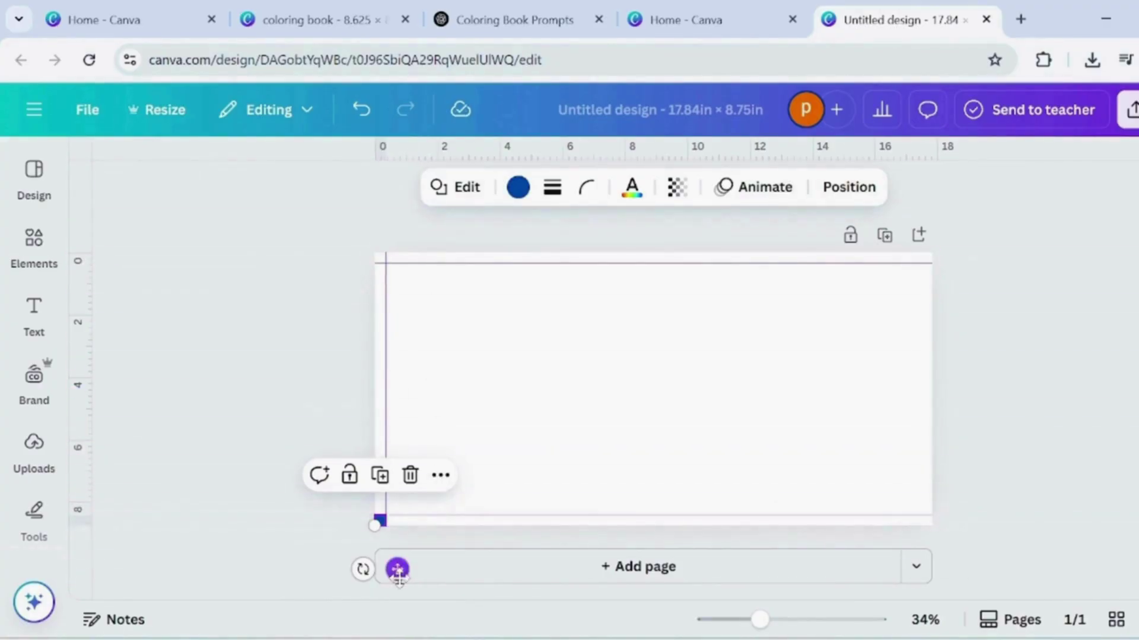
drag(397, 569, 949, 308)
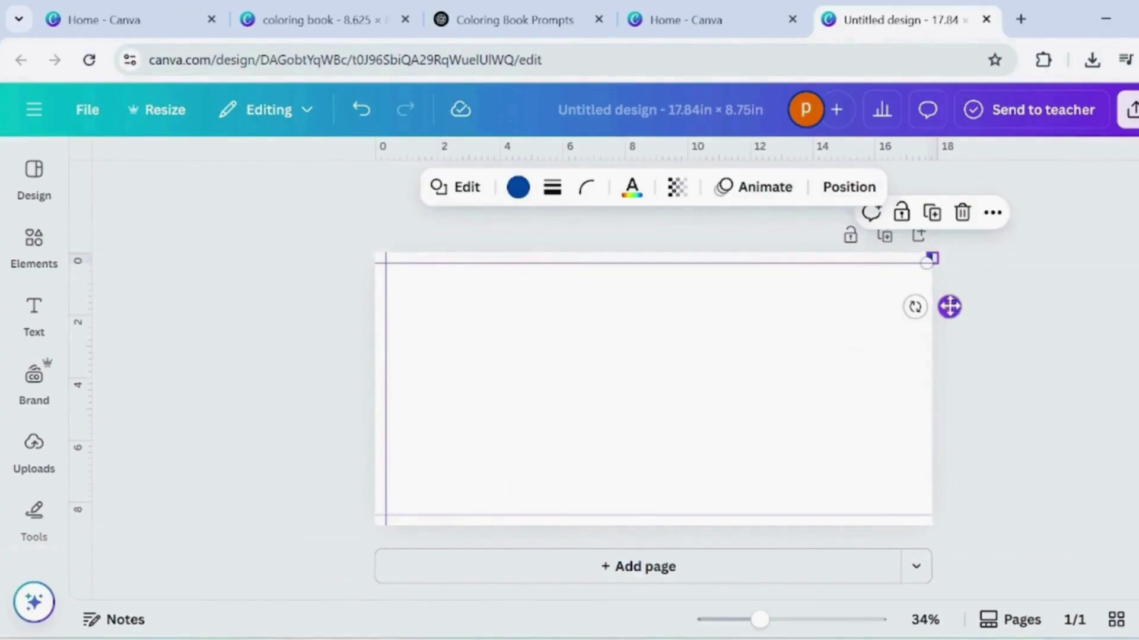
click(448, 238)
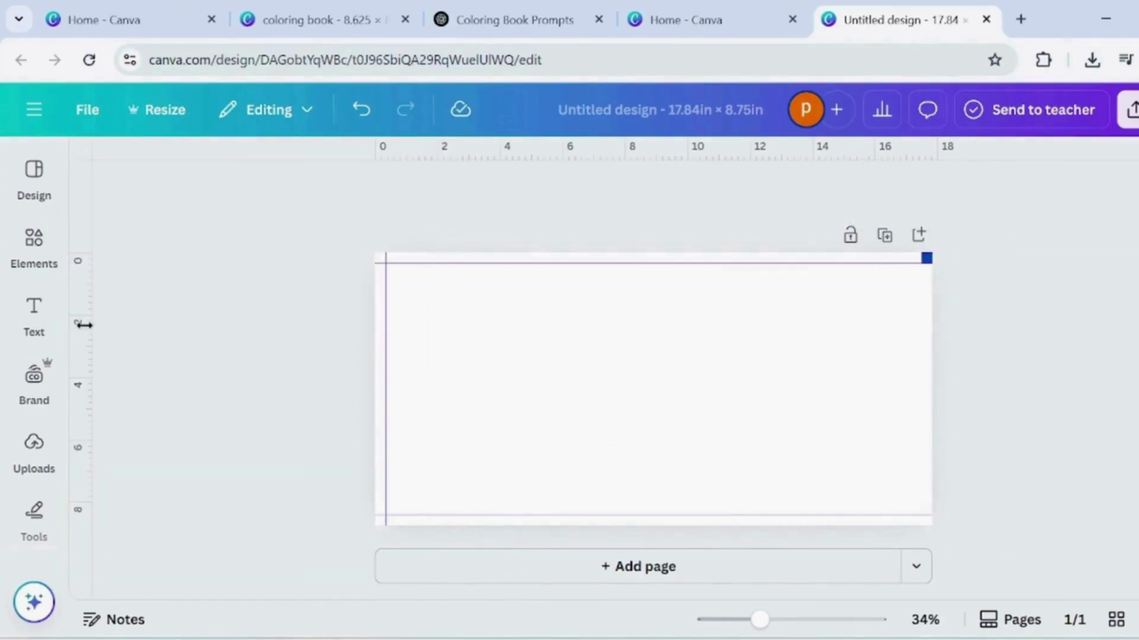
drag(89, 327, 919, 342)
drag(926, 259, 927, 260)
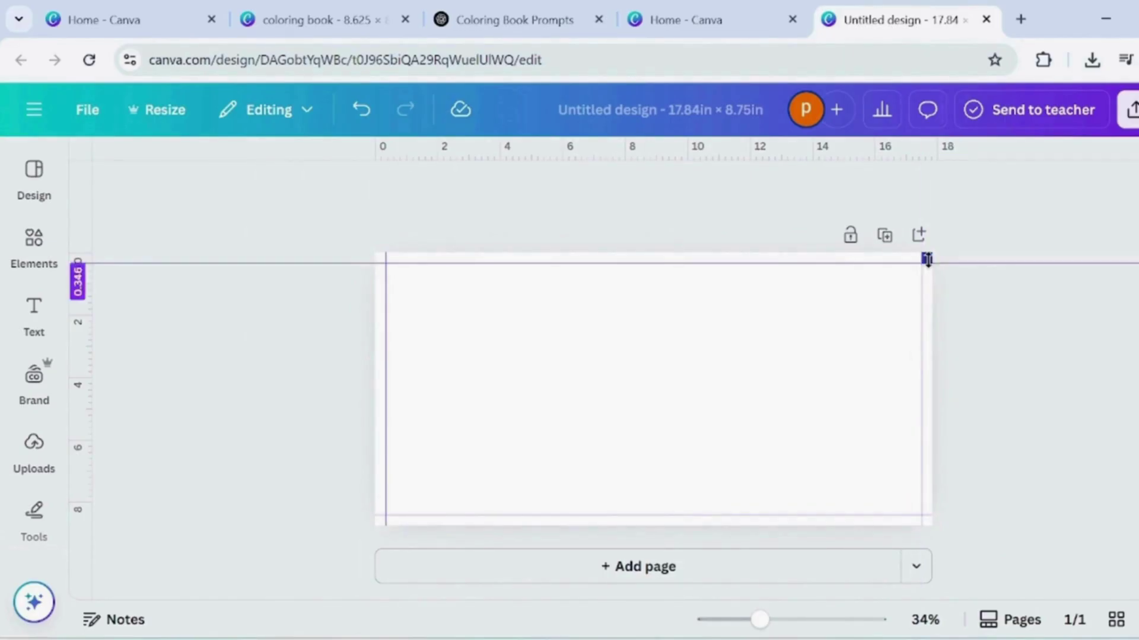
Step: Move the blue square down to the page's bottom-right corner, against the right and bottom margin guides
click(927, 258)
drag(943, 306, 944, 568)
click(1035, 558)
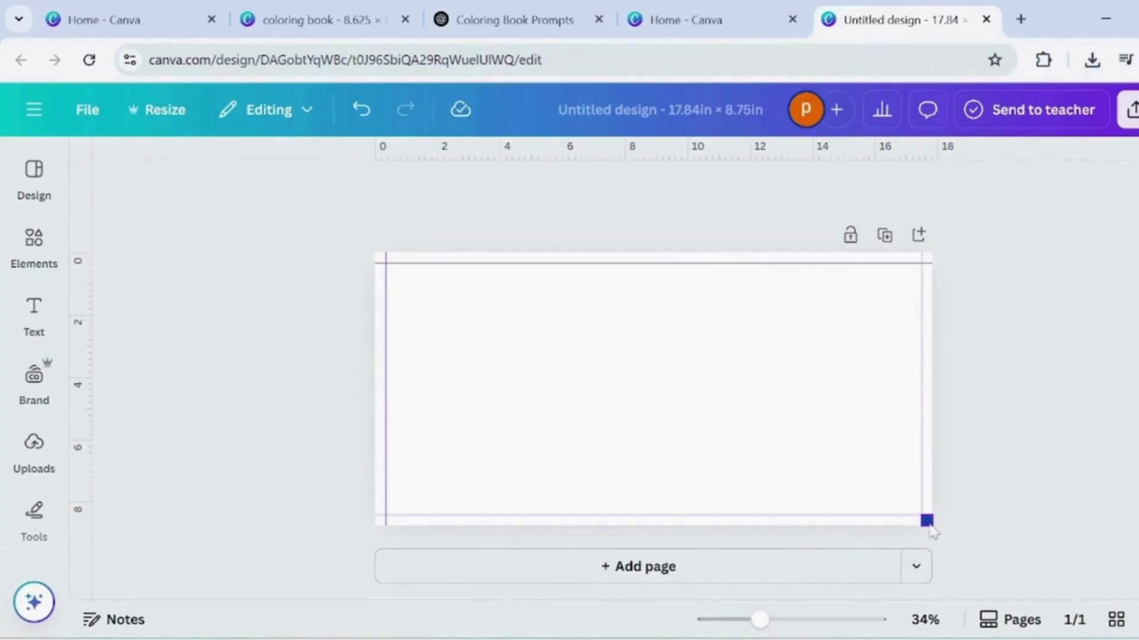
Step: Move the blue square to the centre of the page's top edge and widen it into a spine-width block
click(926, 521)
drag(927, 521, 662, 304)
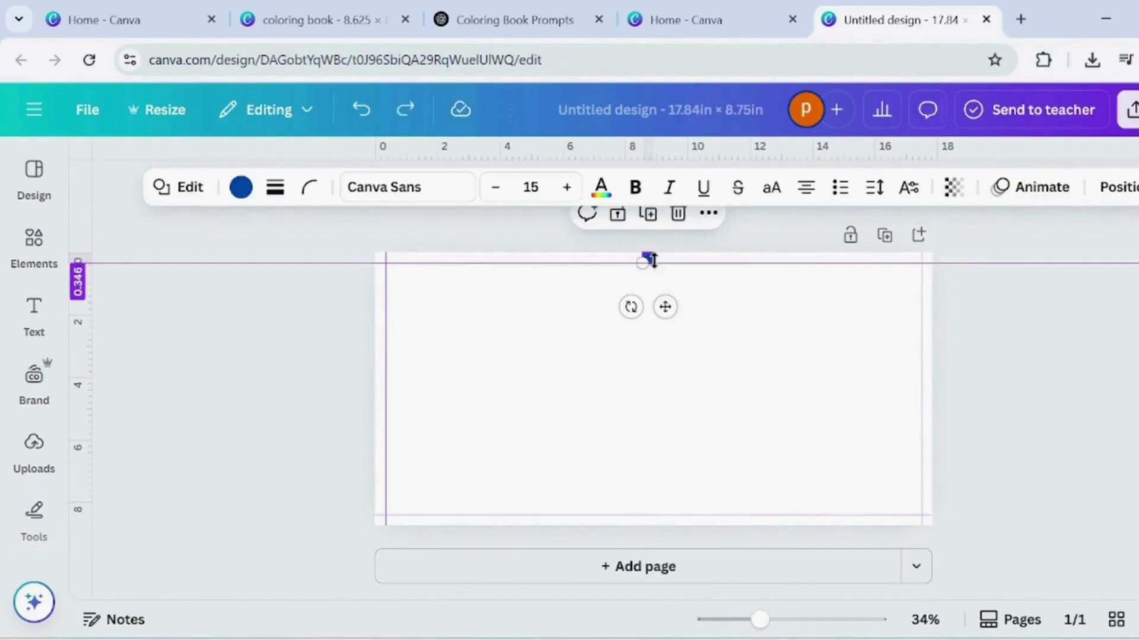
drag(654, 261, 652, 348)
key(ctrl+z)
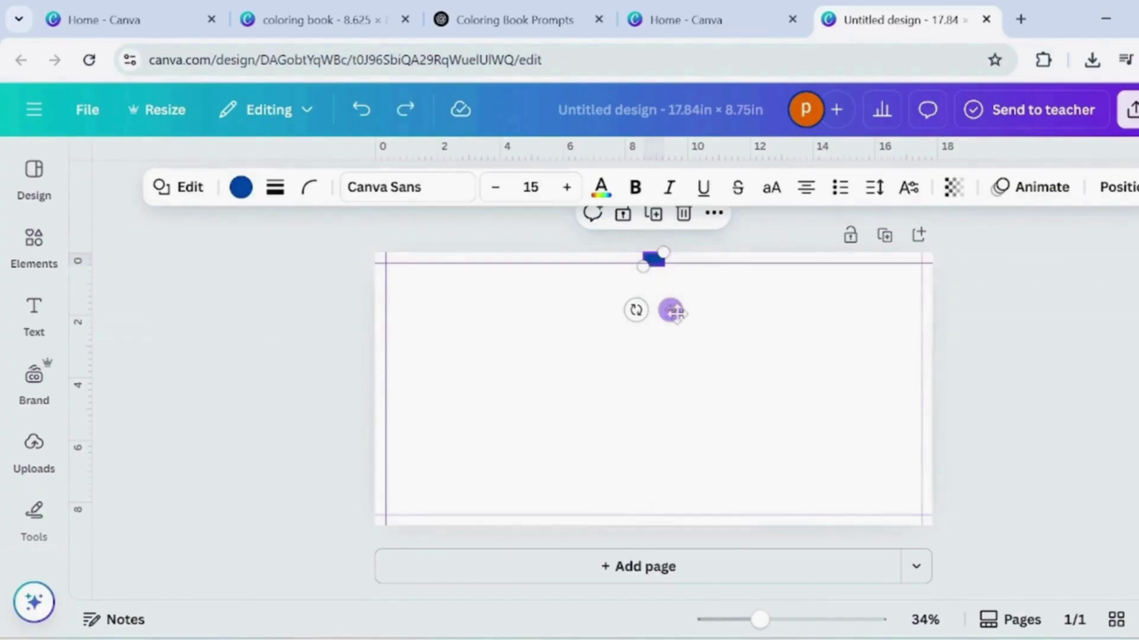
Step: Add vertical guides along both sides of the centred block to mark the spine, and remove the block
drag(338, 338, 638, 335)
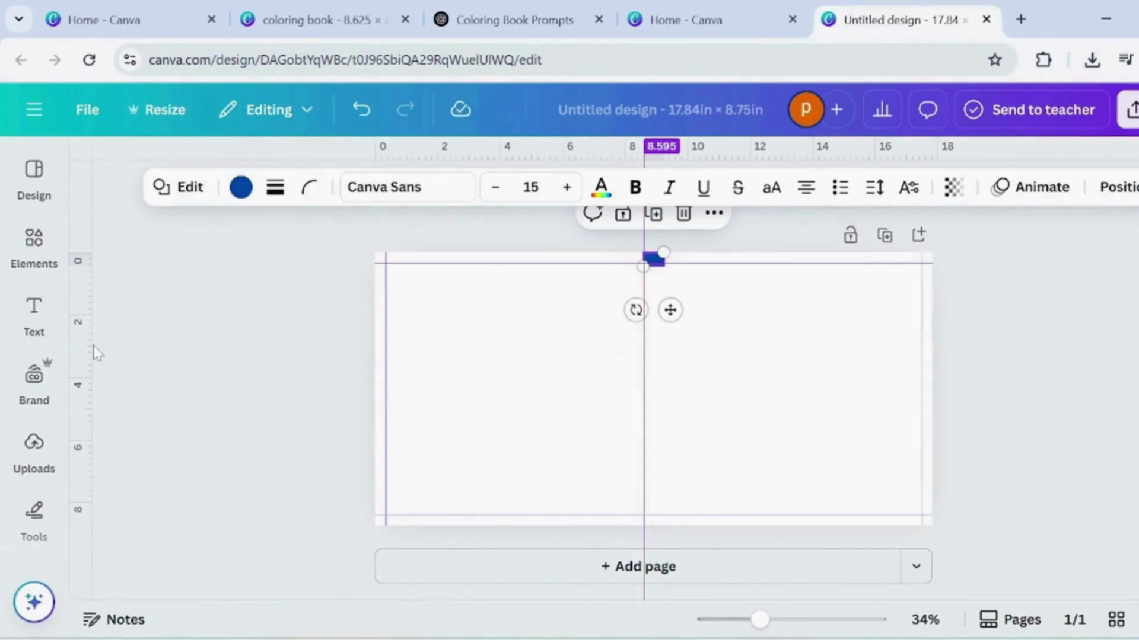
drag(401, 382, 660, 396)
click(752, 411)
Step: Insert the uploaded orange cat picture, remove its background and place it on the front cover, to the right of the spine guides
click(34, 443)
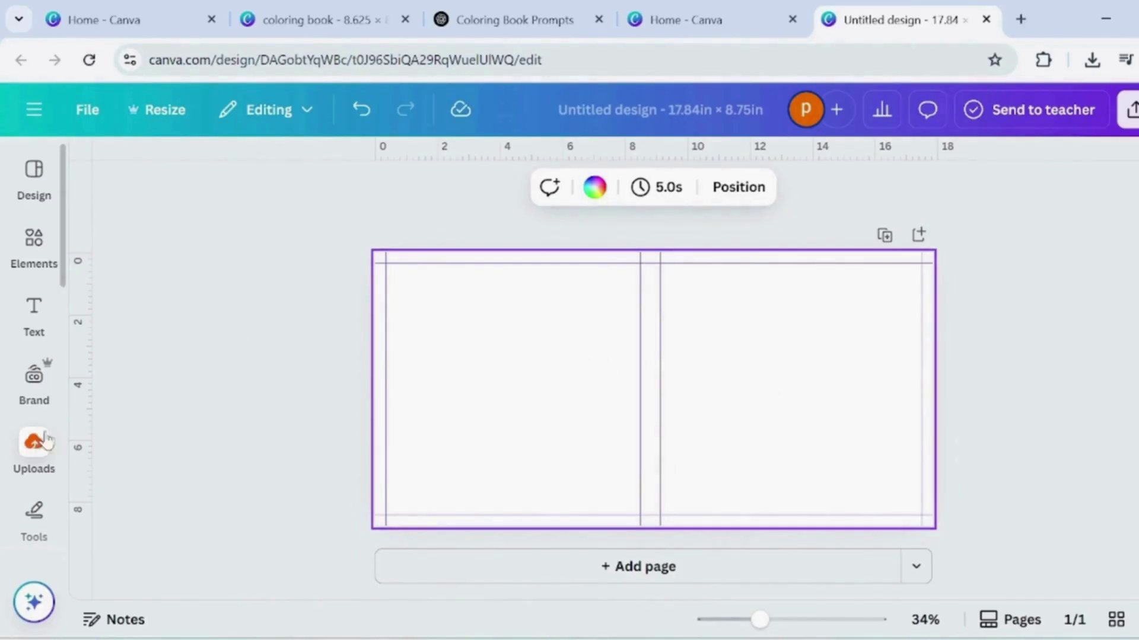
click(154, 338)
click(456, 187)
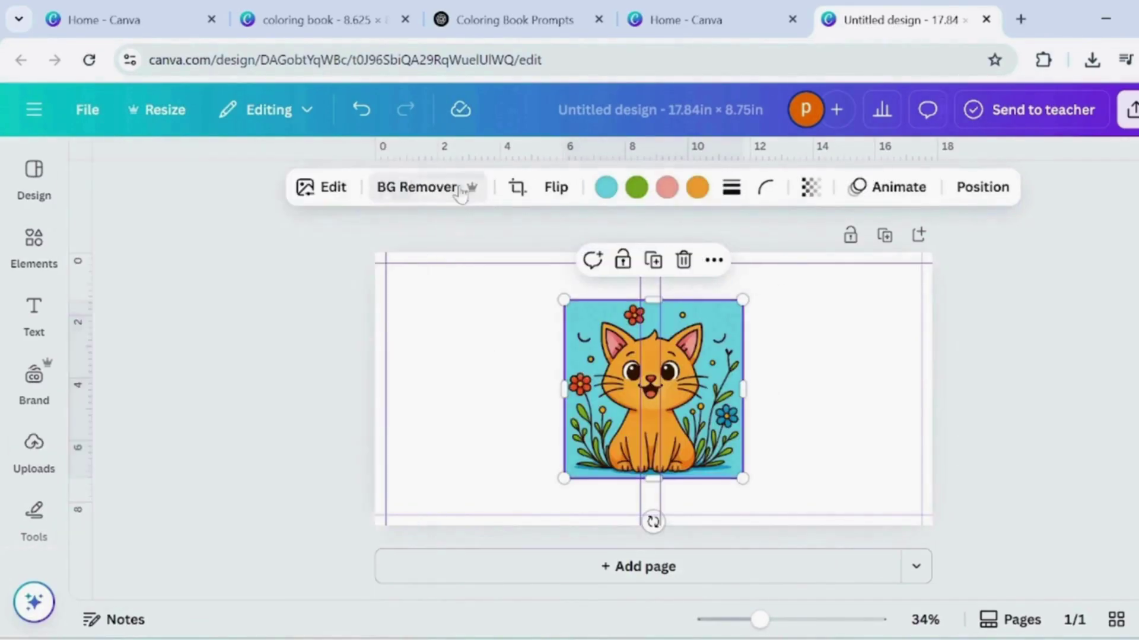
drag(712, 373, 846, 382)
Step: Fill the cover background with the light turquoise from the cat picture's colours and centre the cat on the front cover
click(686, 290)
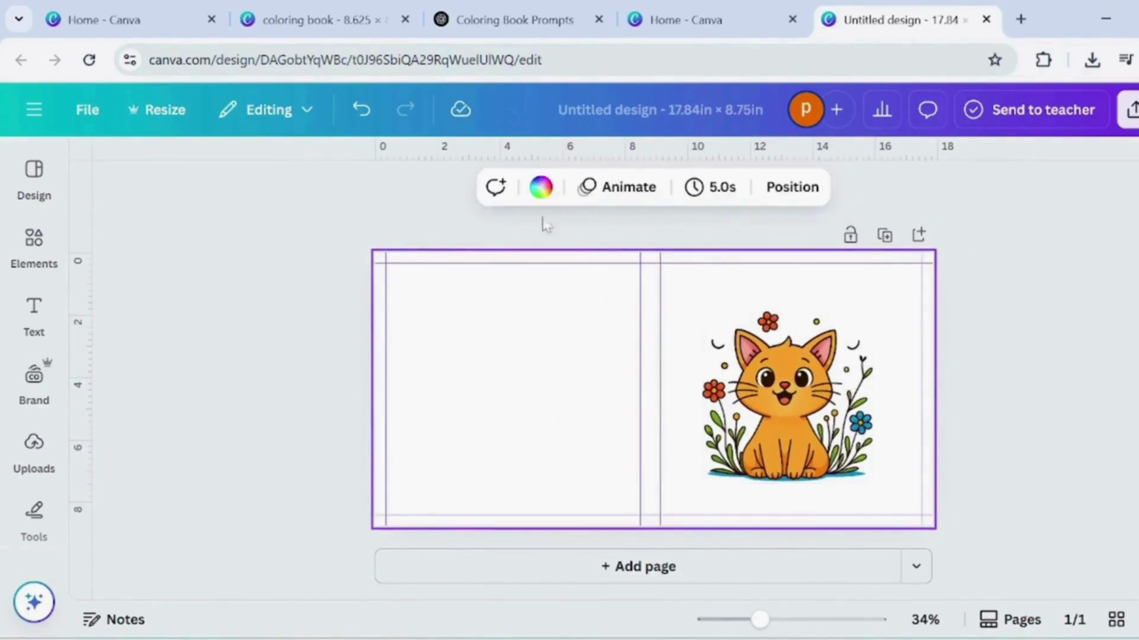
click(540, 187)
click(155, 504)
click(871, 396)
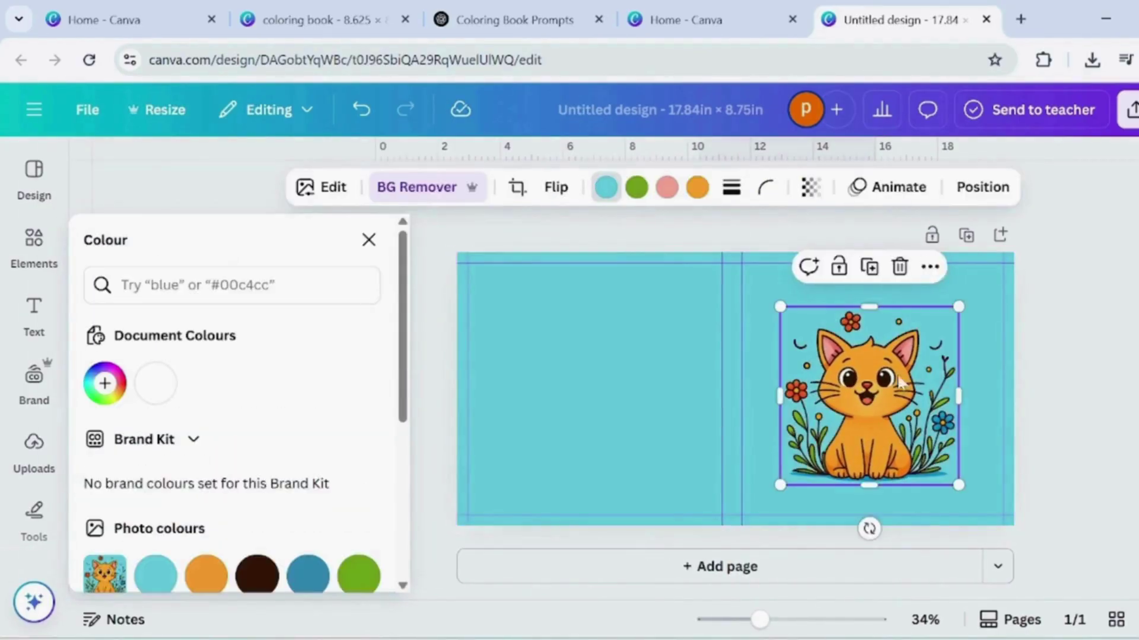
drag(898, 377, 903, 370)
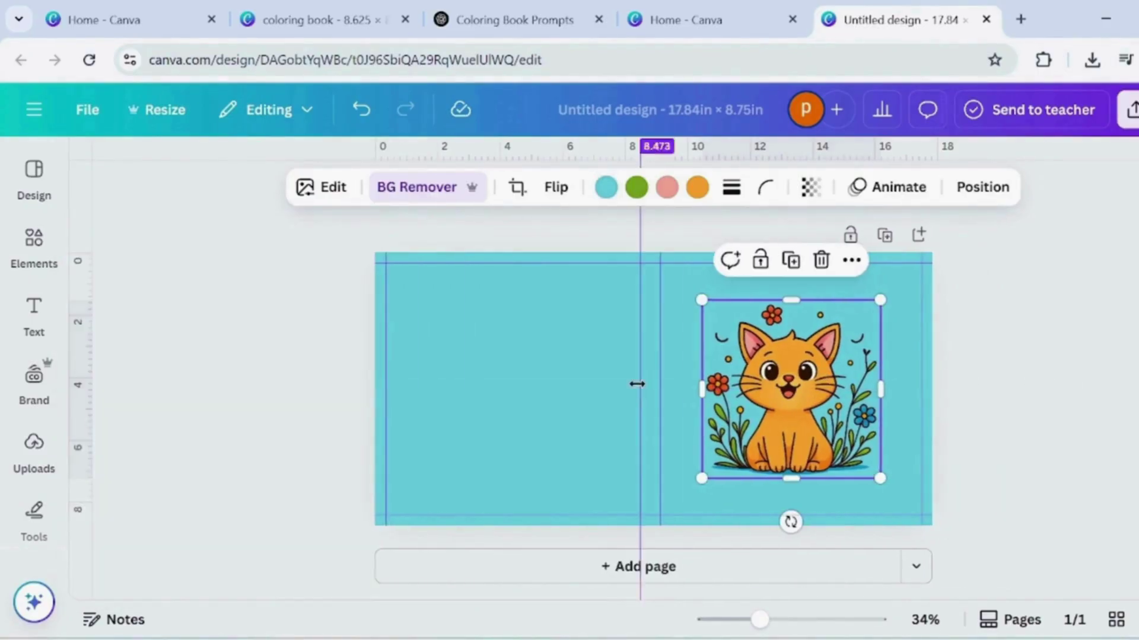
click(320, 389)
Step: Add a heading reading "DREAM DOODLE", reduce it to about size 48.4 and place it above the cat
click(34, 315)
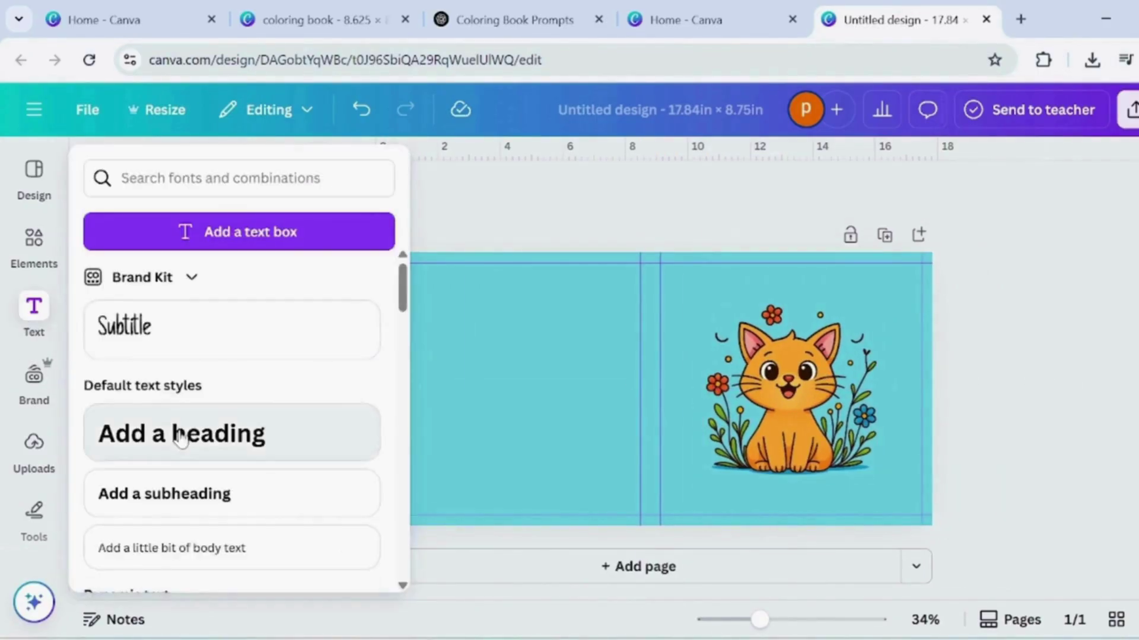
click(237, 433)
click(399, 393)
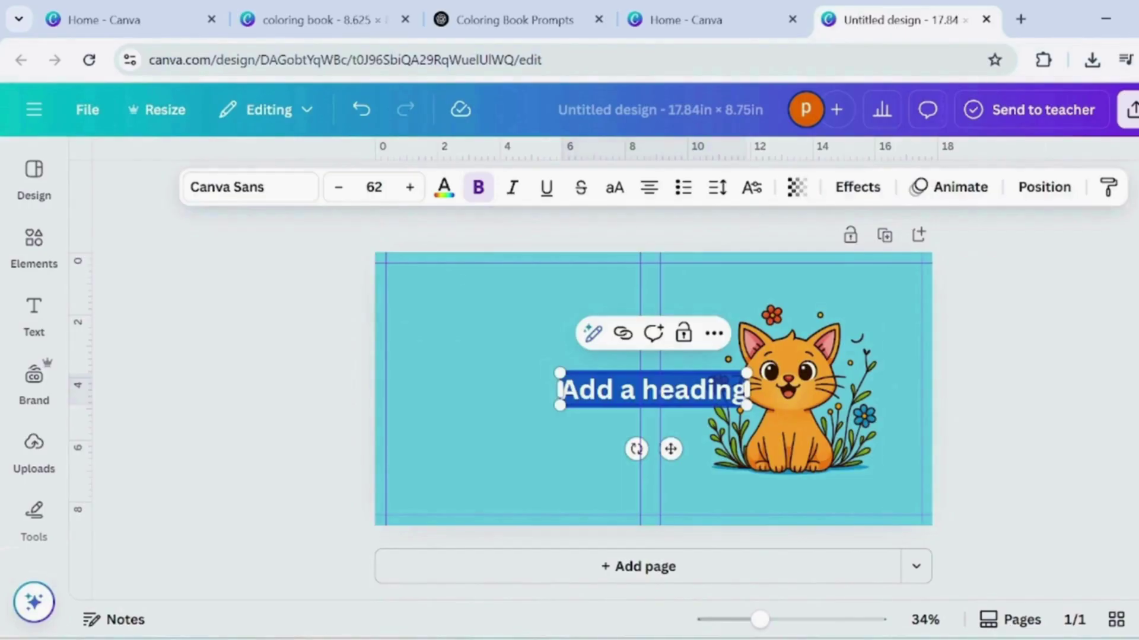
text(DREAM D)
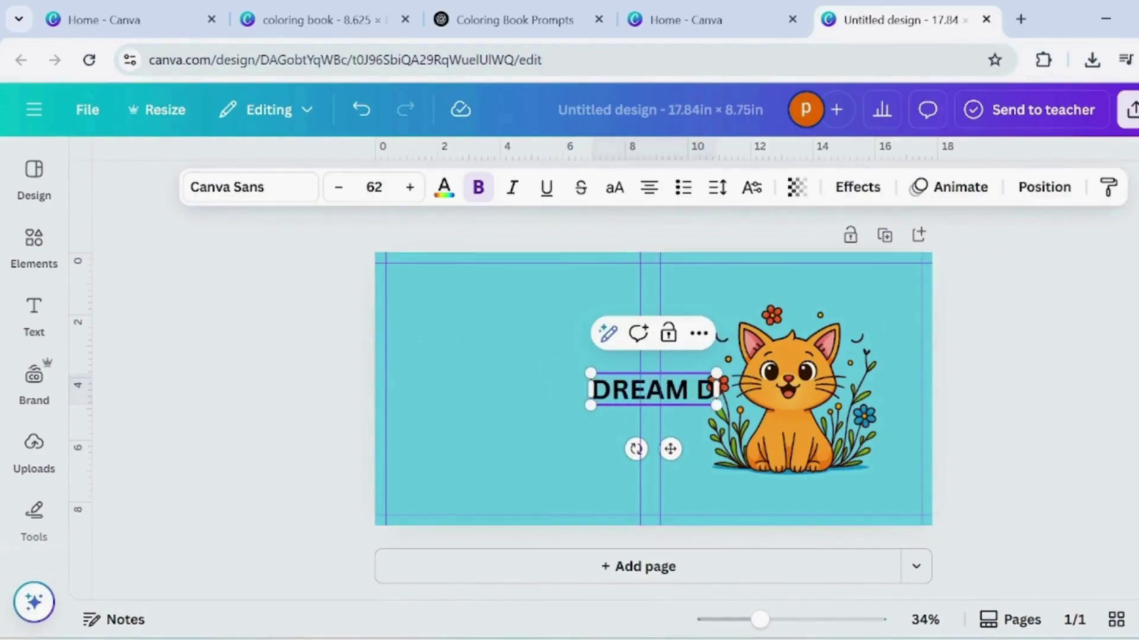
text(OODLE)
mouse_move(538, 383)
mouse_down()
mouse_move(588, 384)
mouse_move(754, 293)
mouse_up()
Step: Change the font of the "DREAM DOODLE" title to Lilita One
double_click(753, 293)
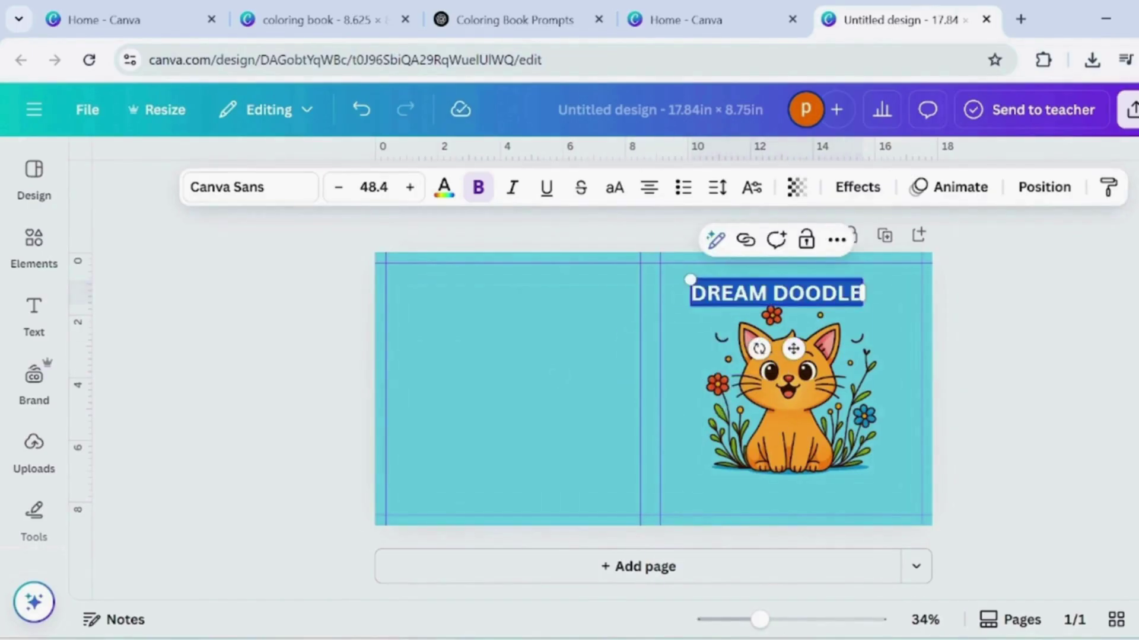
click(216, 189)
click(186, 553)
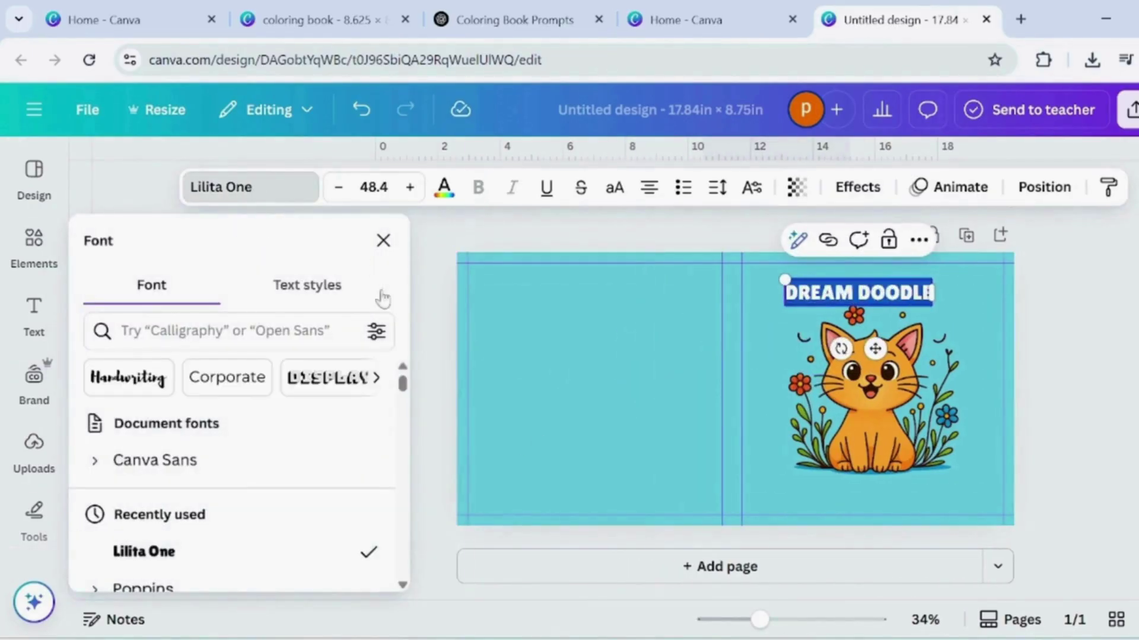
click(384, 240)
Step: Apply the Outline effect to the title with a white outline colour at thickness 50
click(860, 189)
click(332, 471)
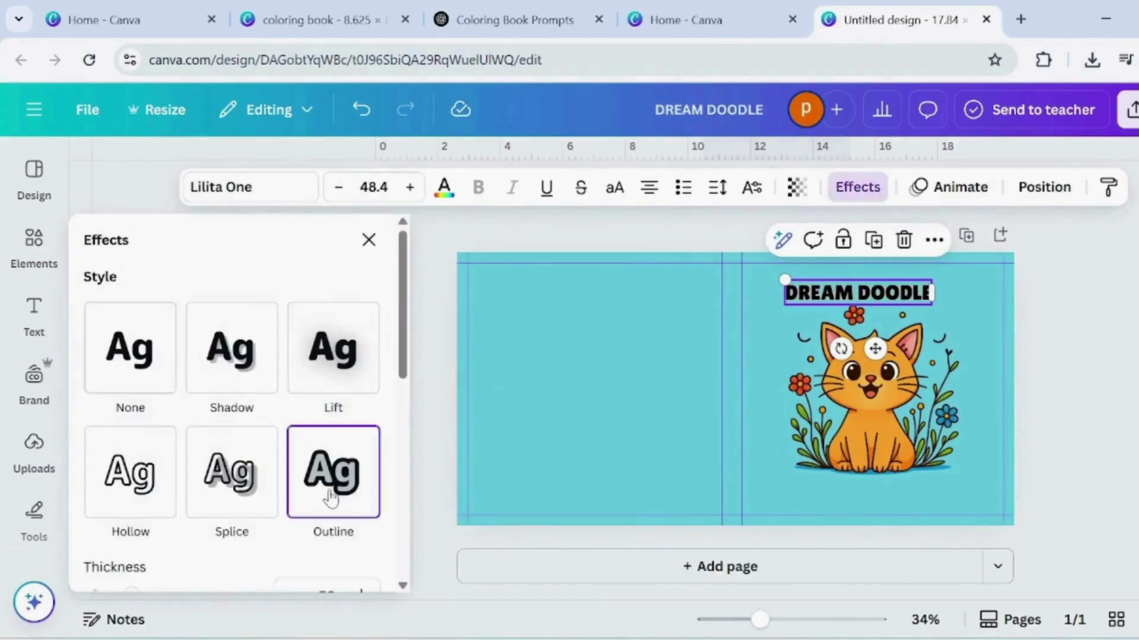
scroll(333, 470, down, 5)
click(364, 395)
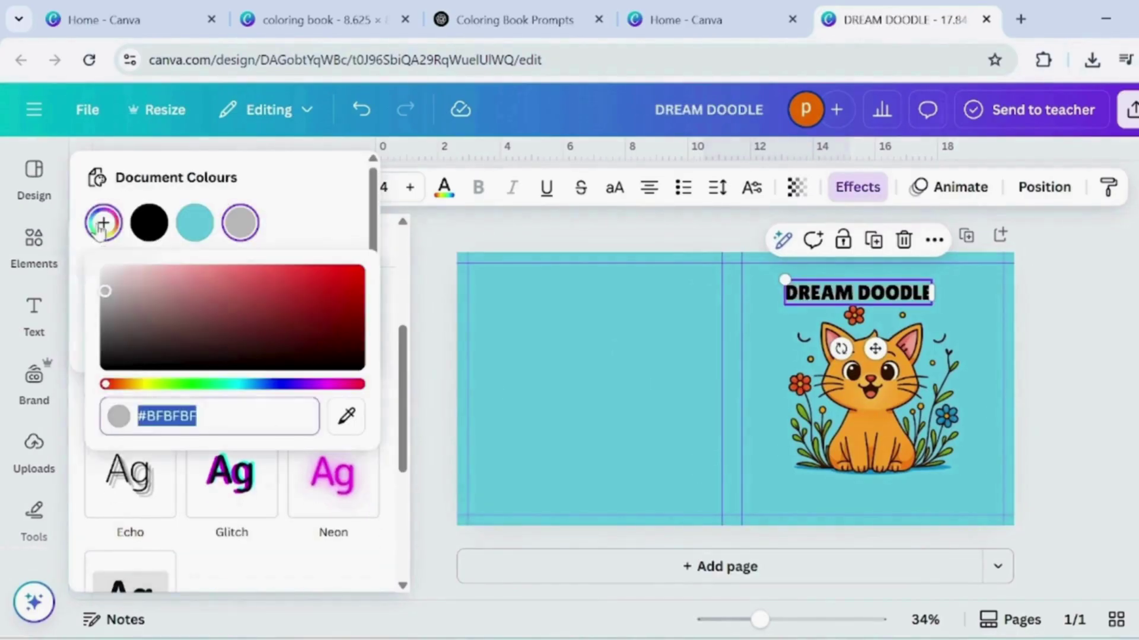
Step: Set the "DREAM DOODLE" title's text colour to red from the default solid colours
double_click(804, 295)
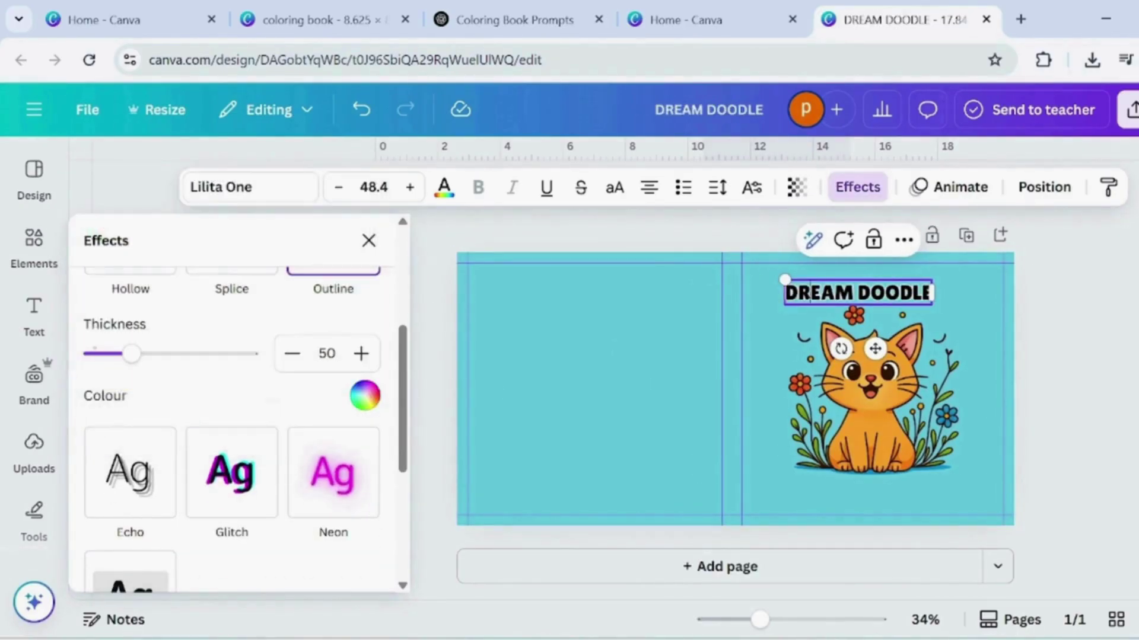
click(444, 189)
scroll(137, 453, down, 5)
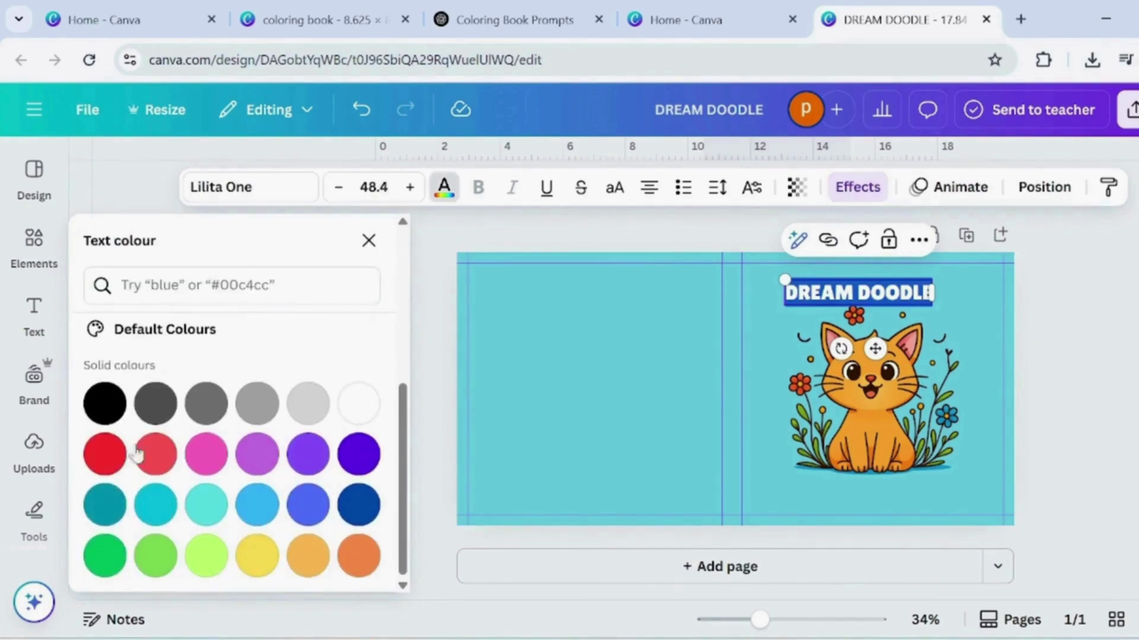
click(368, 241)
click(843, 295)
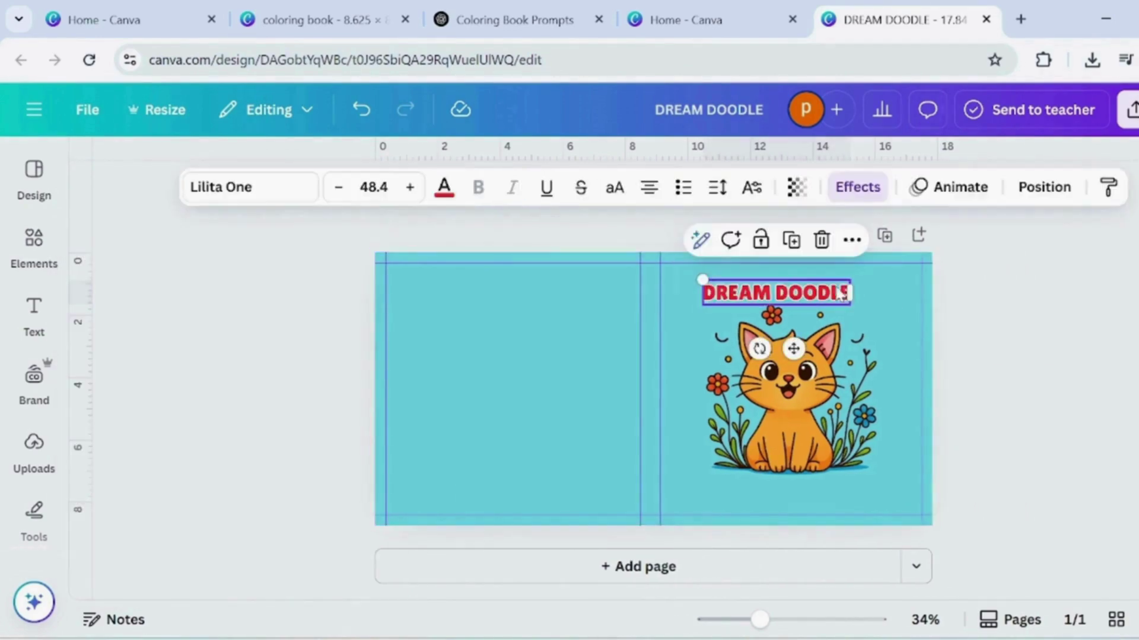
Step: Enlarge the "DREAM DOODLE" title to about size 66.8 and centre it above the cat
drag(699, 274, 674, 272)
drag(778, 346, 805, 351)
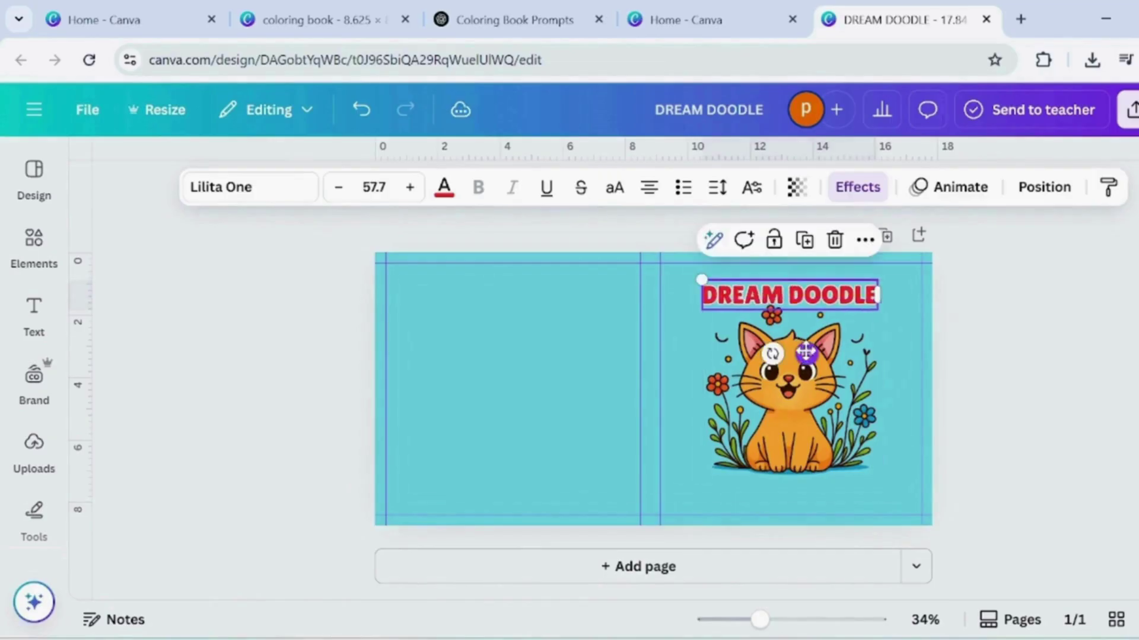
mouse_move(887, 315)
mouse_down()
mouse_move(905, 315)
mouse_move(849, 293)
mouse_up()
Step: Apply the Curve shape to the title and enlarge it to about size 75.6 so it arches over the cat
click(857, 187)
scroll(303, 533, down, 5)
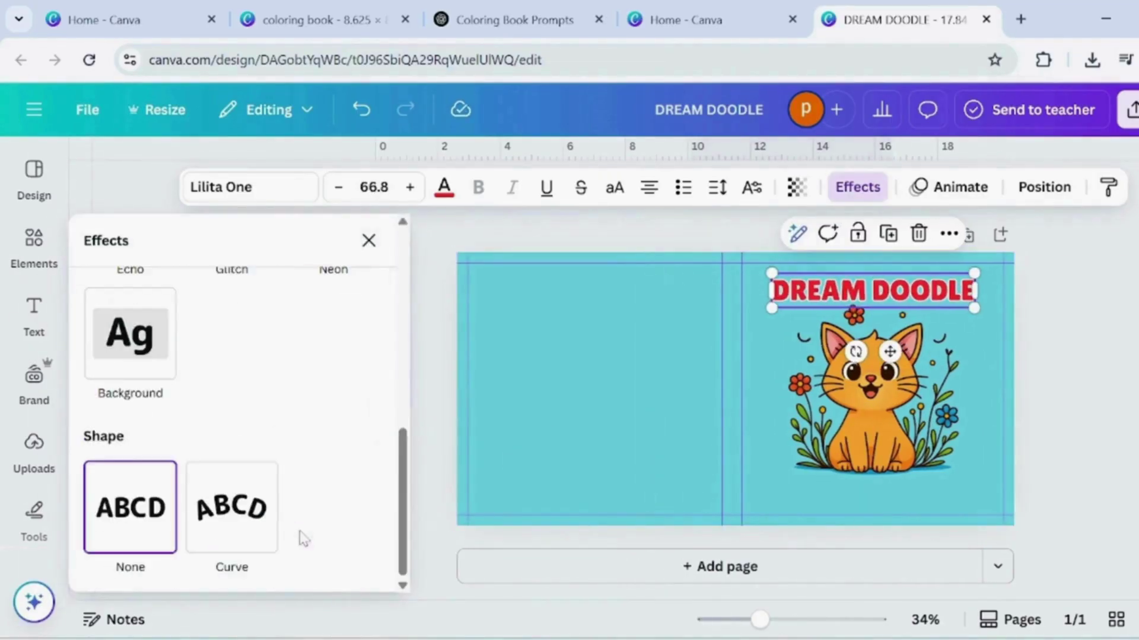
click(252, 531)
drag(927, 295, 923, 284)
drag(971, 339, 980, 341)
drag(775, 342, 757, 348)
click(979, 396)
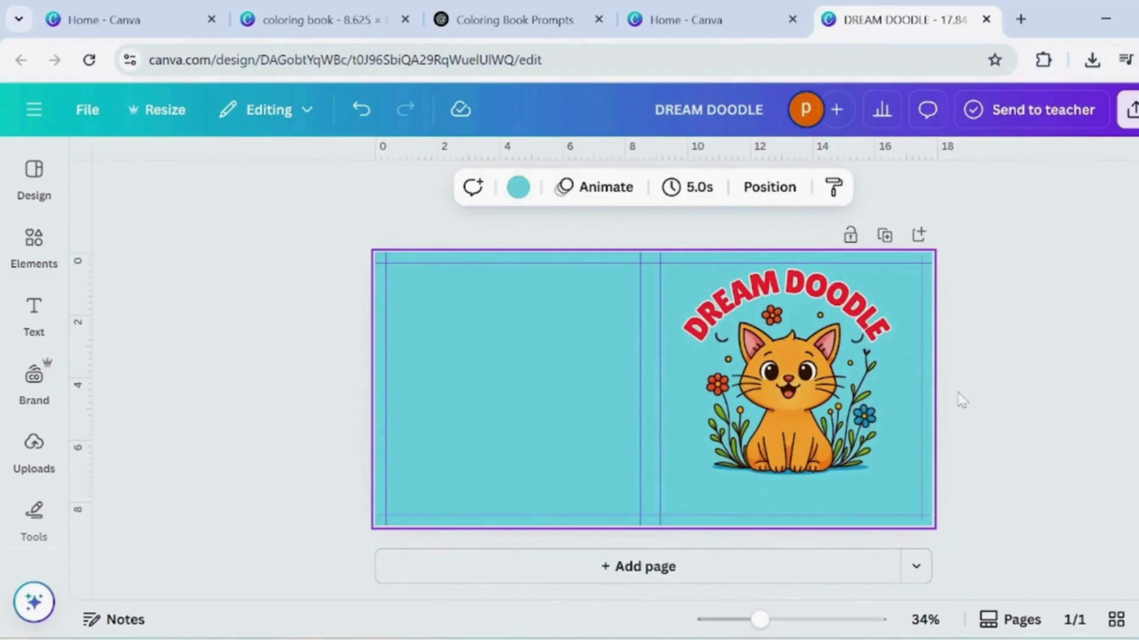
Step: Duplicate the curved title onto the lower part of the cat and set the copy's shape effect to None
drag(848, 319, 808, 471)
click(806, 225)
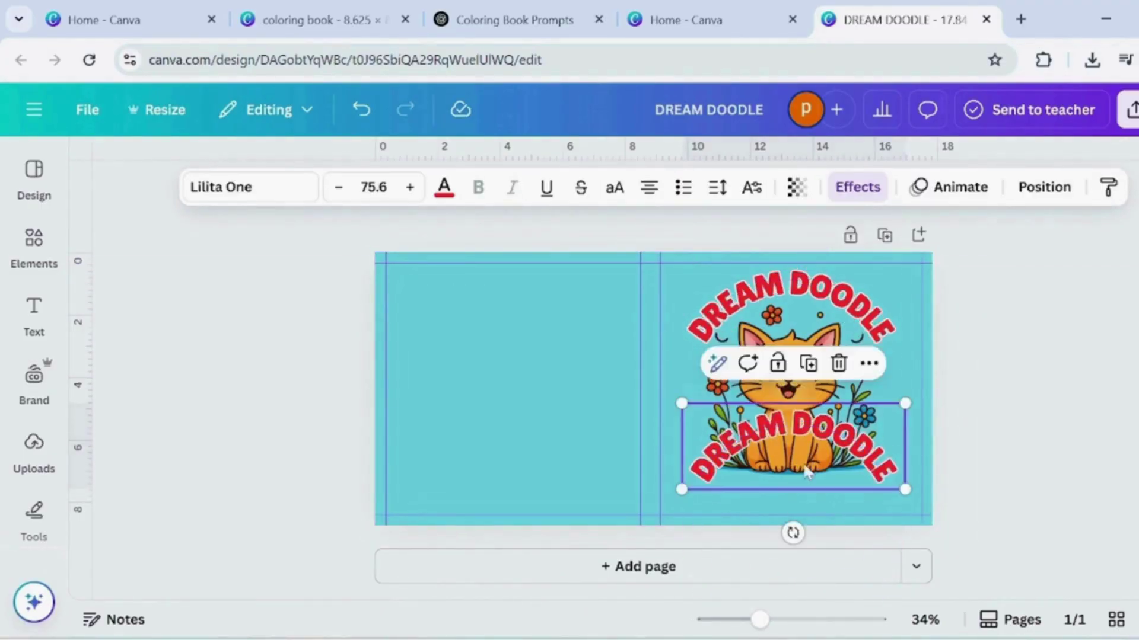
click(858, 187)
scroll(162, 415, down, 5)
click(142, 493)
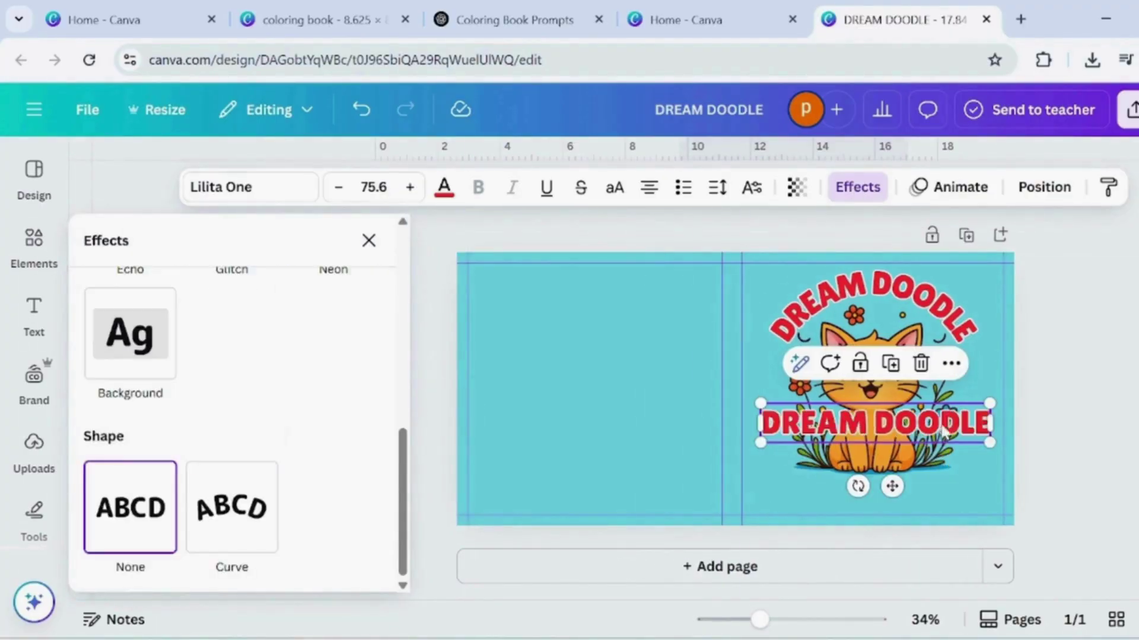
Step: Replace the copy's text with "A COLORING BOOK", shrink it to about size 48.6 and centre it below the cat
text(A)
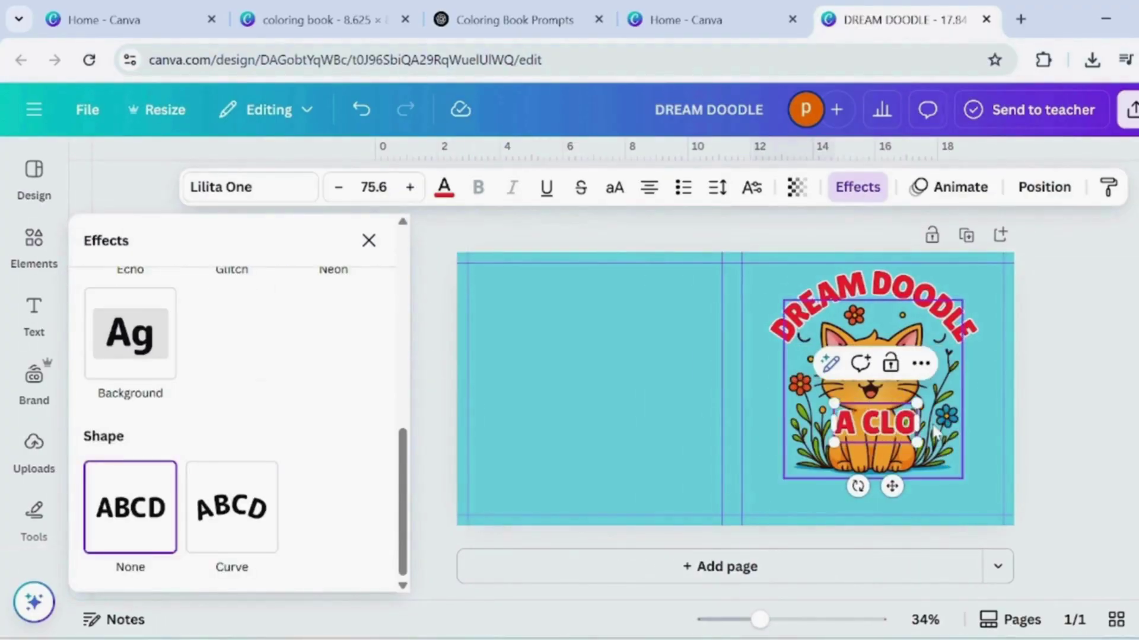
text( COLORING)
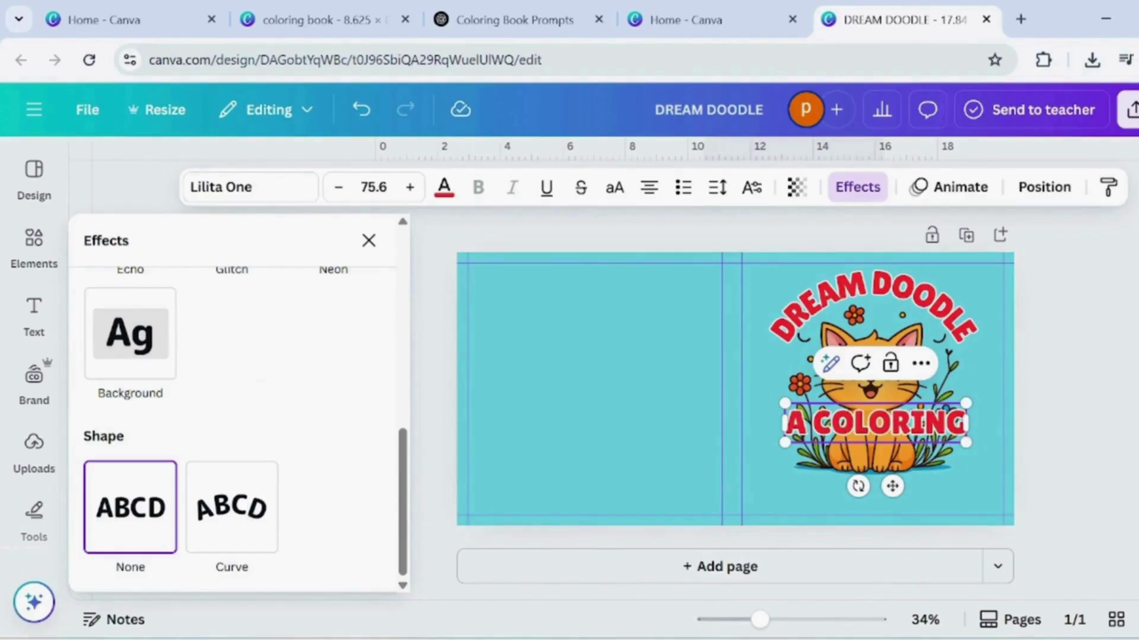
text( BOOK)
drag(737, 403, 836, 416)
drag(941, 482, 880, 532)
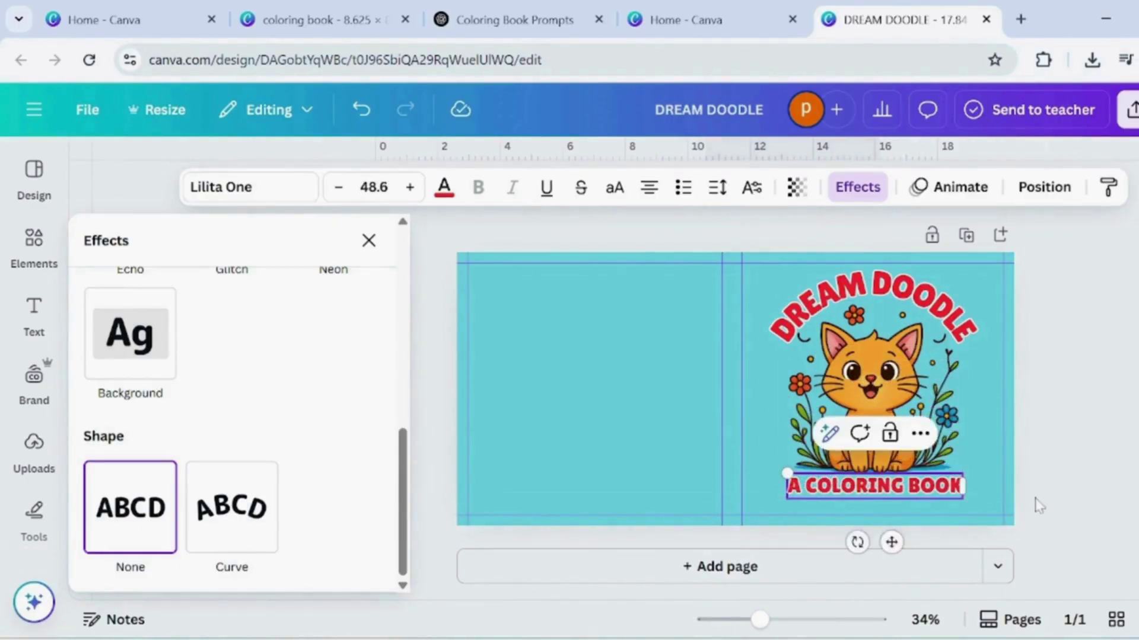
click(1085, 493)
Step: Duplicate the subtitle to the top of the back cover, reword it "A COLORING BOOK FOR KIDS" and fit it on one line at about size 40.8
click(839, 497)
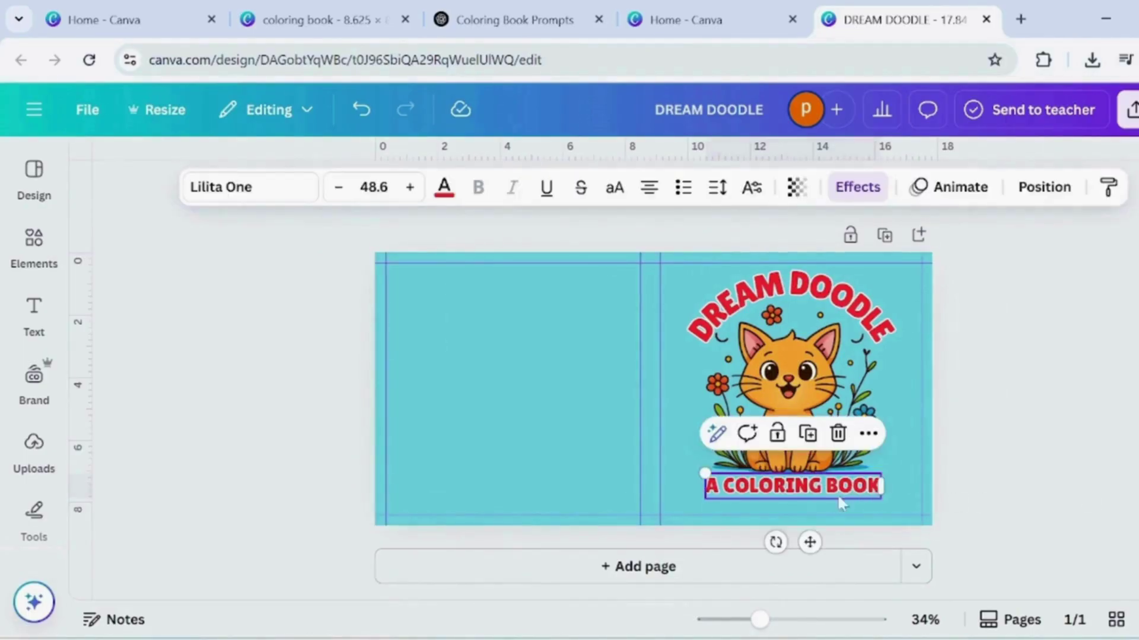
click(808, 436)
drag(809, 541, 504, 335)
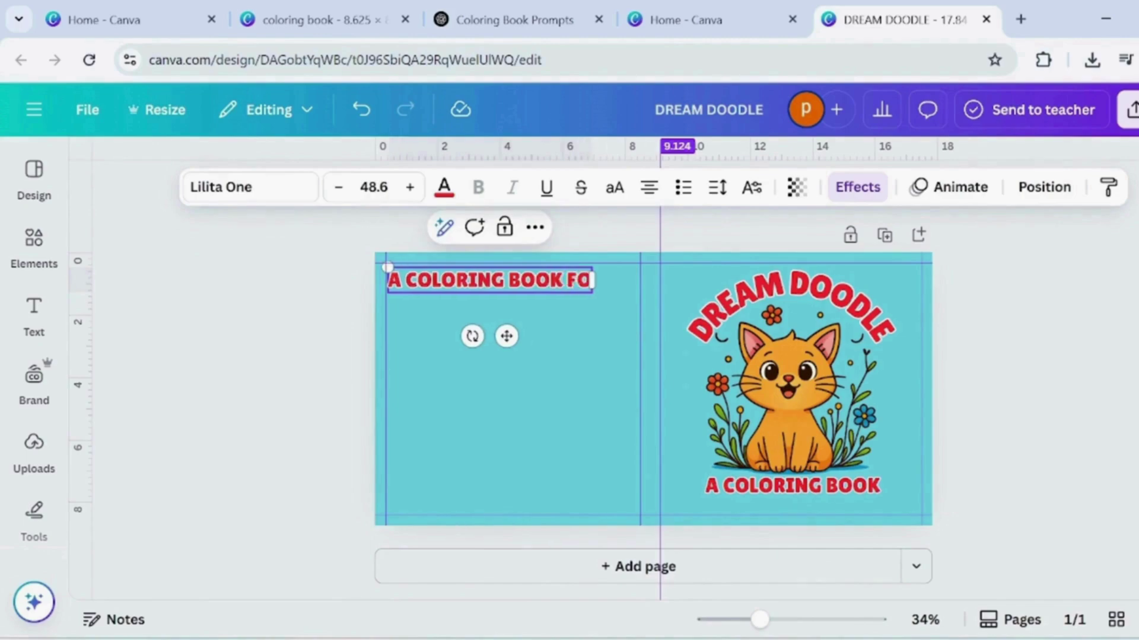
text(KIDS)
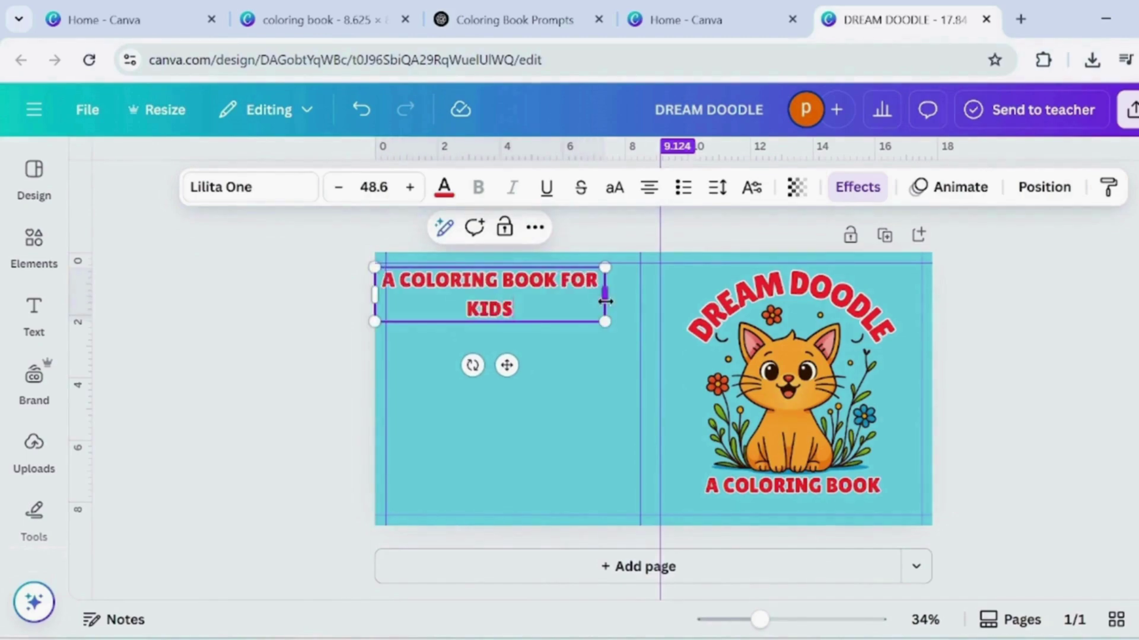
drag(605, 300, 641, 300)
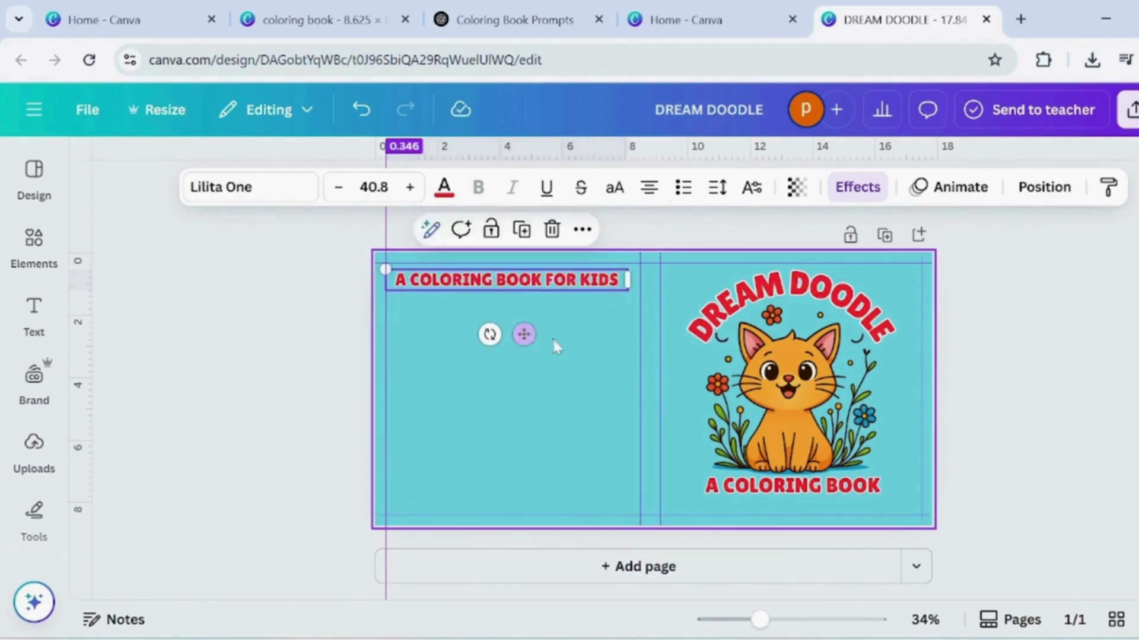
click(565, 346)
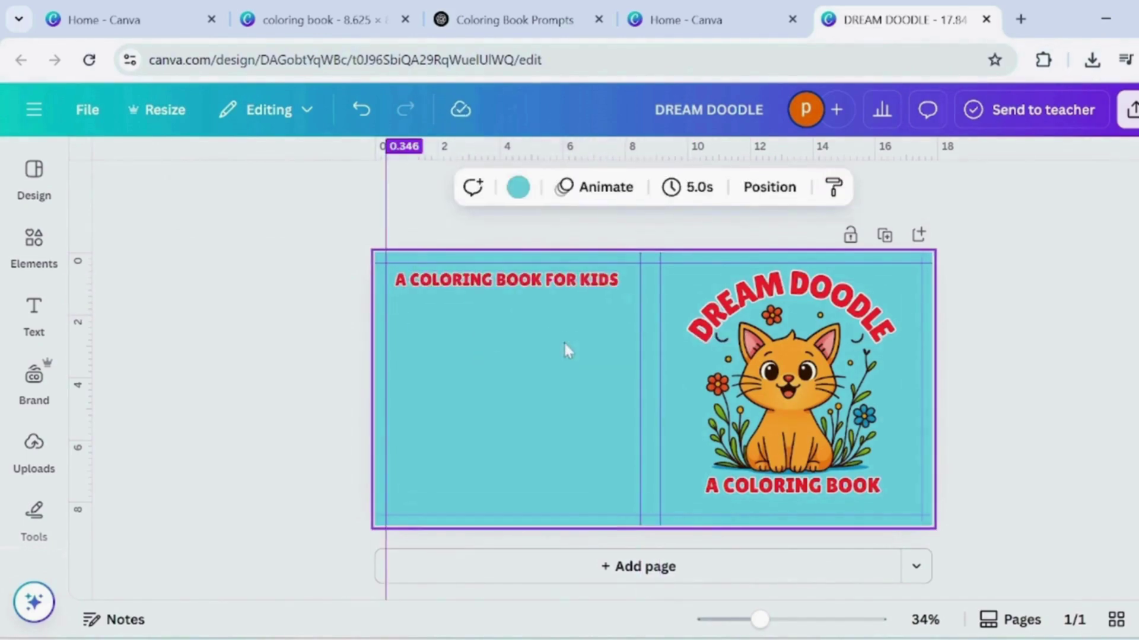
Step: Lock the guides in the cover design's settings
click(86, 110)
mouse_move(186, 331)
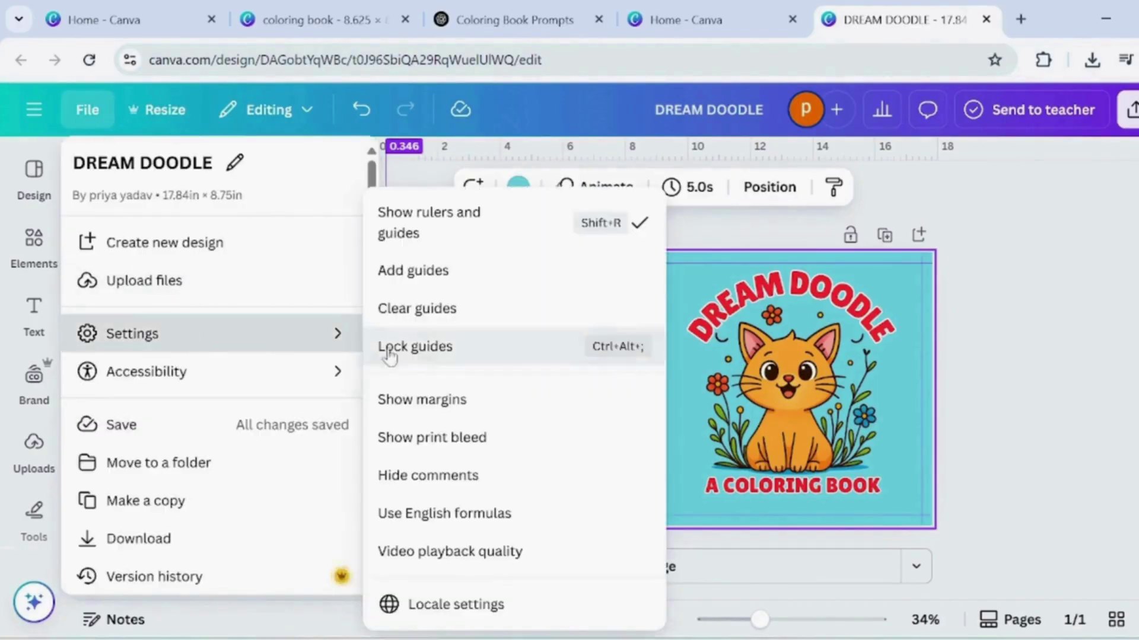
click(419, 346)
Step: Move the "A COLORING BOOK FOR KIDS" text slightly down and centre it between the back cover guides
click(514, 296)
drag(524, 334, 529, 343)
click(294, 355)
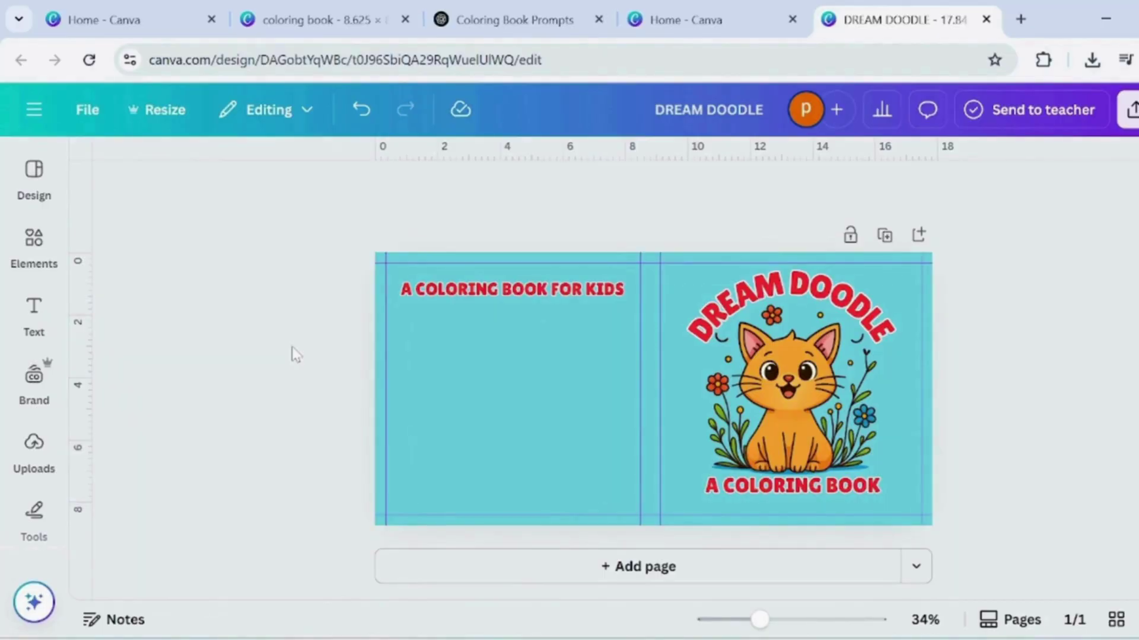
Step: Add a square to the back cover below the left end of the heading and fill it with white
key(ctrl+v)
drag(669, 373, 463, 332)
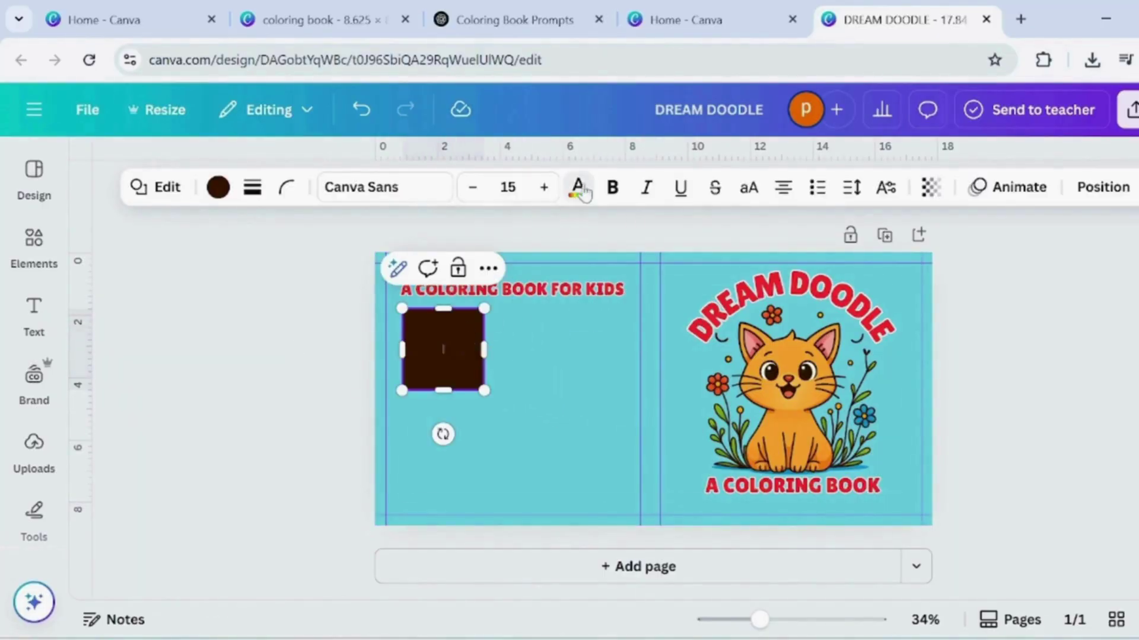
click(218, 187)
click(358, 383)
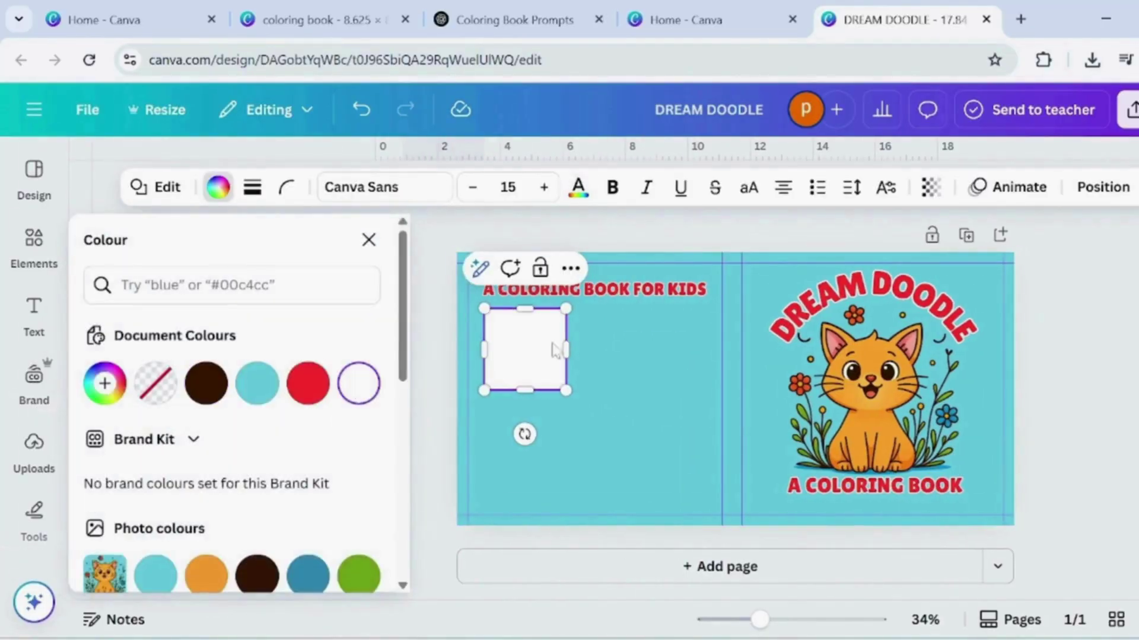
Step: Shrink the white square below the heading to about three quarters of its size
drag(525, 390, 523, 365)
drag(566, 332, 541, 335)
click(588, 384)
Step: Duplicate the white square into an evenly spaced grid of two rows of three below the back cover heading
click(516, 314)
click(514, 269)
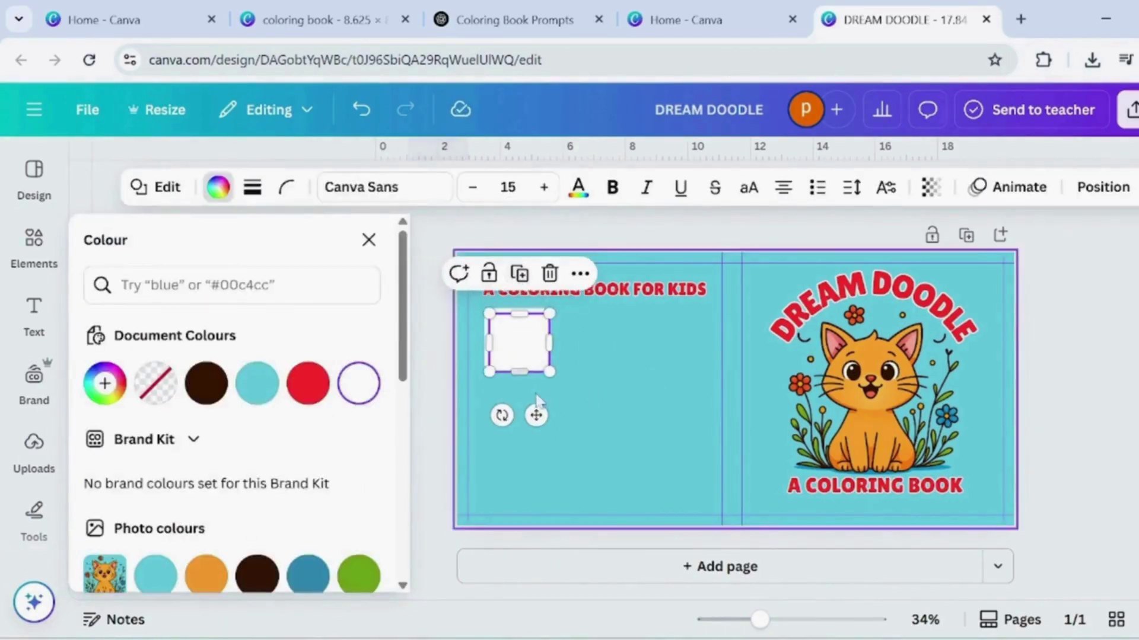
drag(537, 414, 612, 409)
key(ctrl+d)
drag(577, 365, 650, 365)
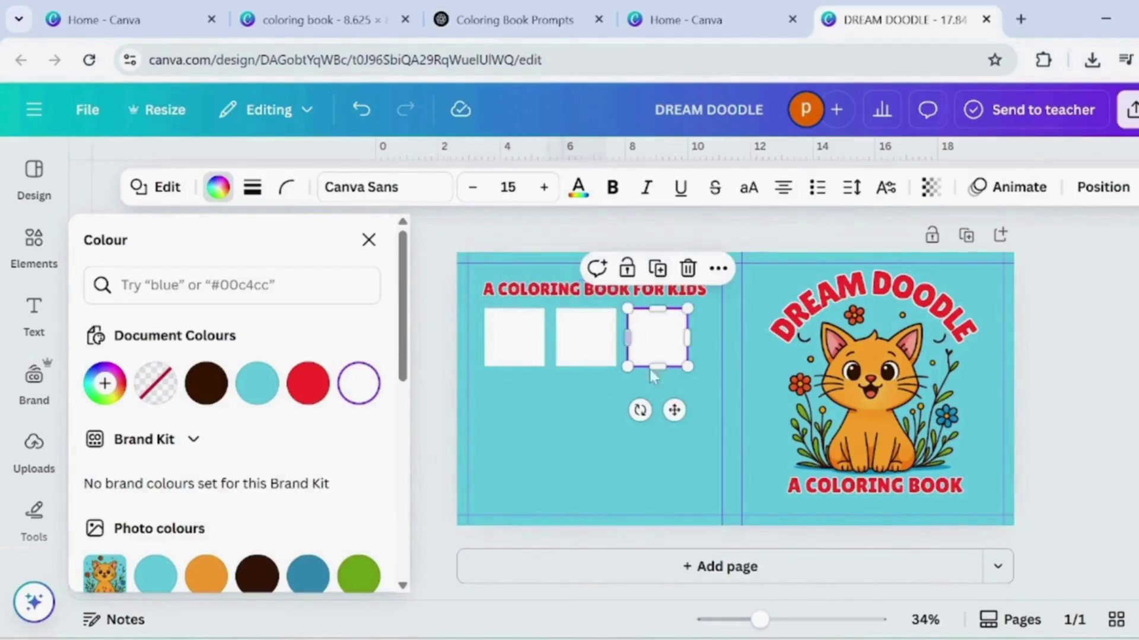
click(614, 408)
click(674, 342)
drag(674, 410, 683, 412)
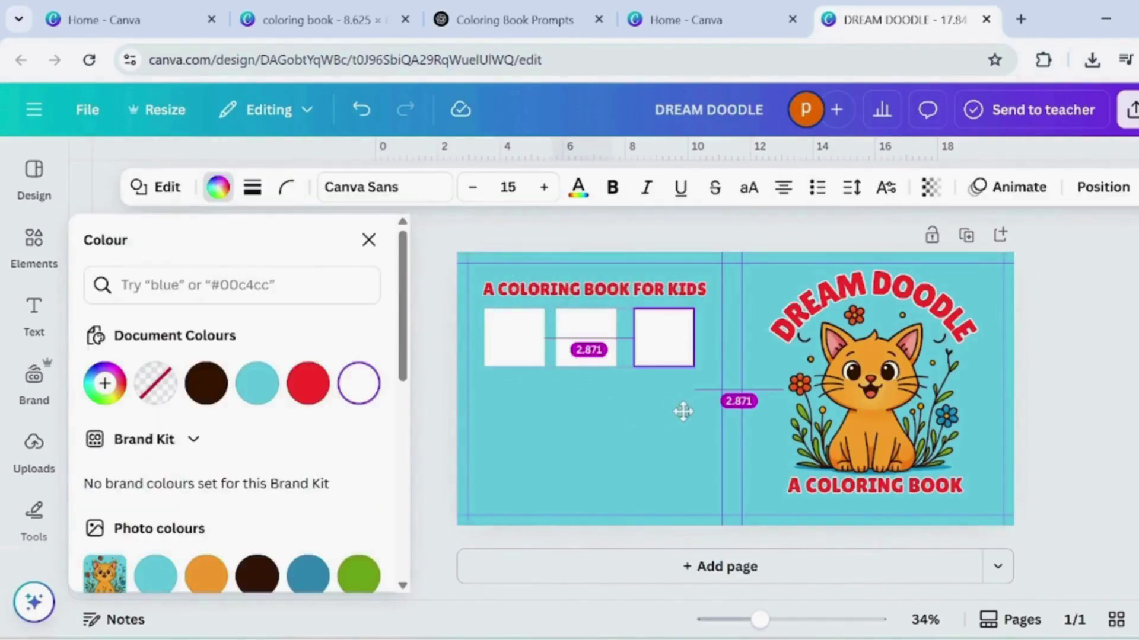
click(596, 353)
drag(602, 407, 611, 410)
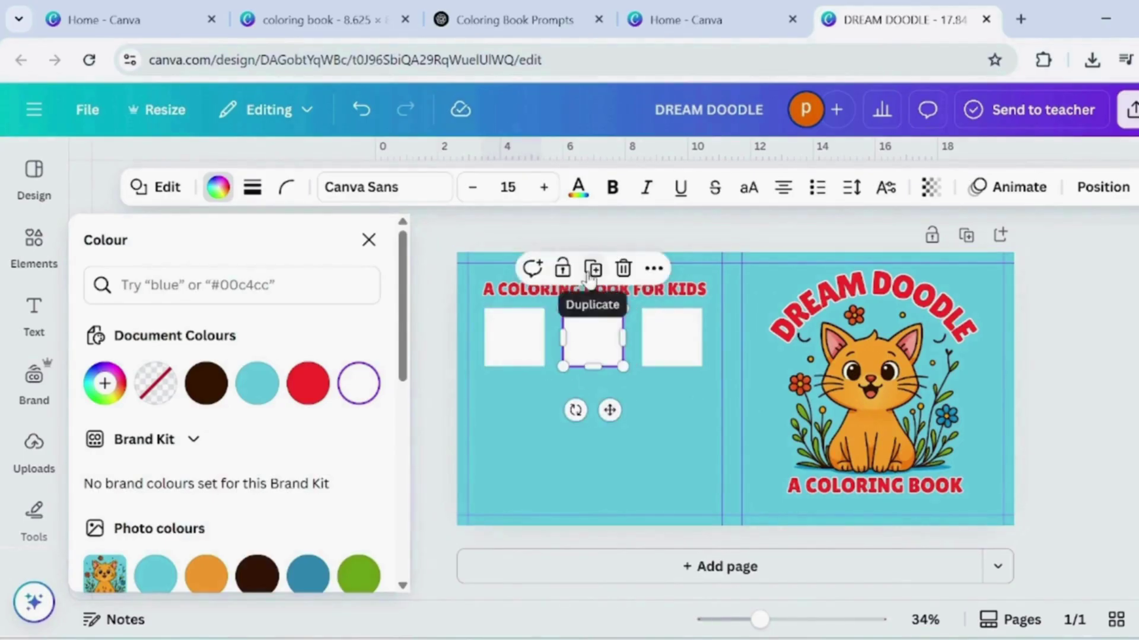
Step: Insert the uploaded puppy drawing and fit it inside the first white square of the top row
scroll(236, 449, down, 2)
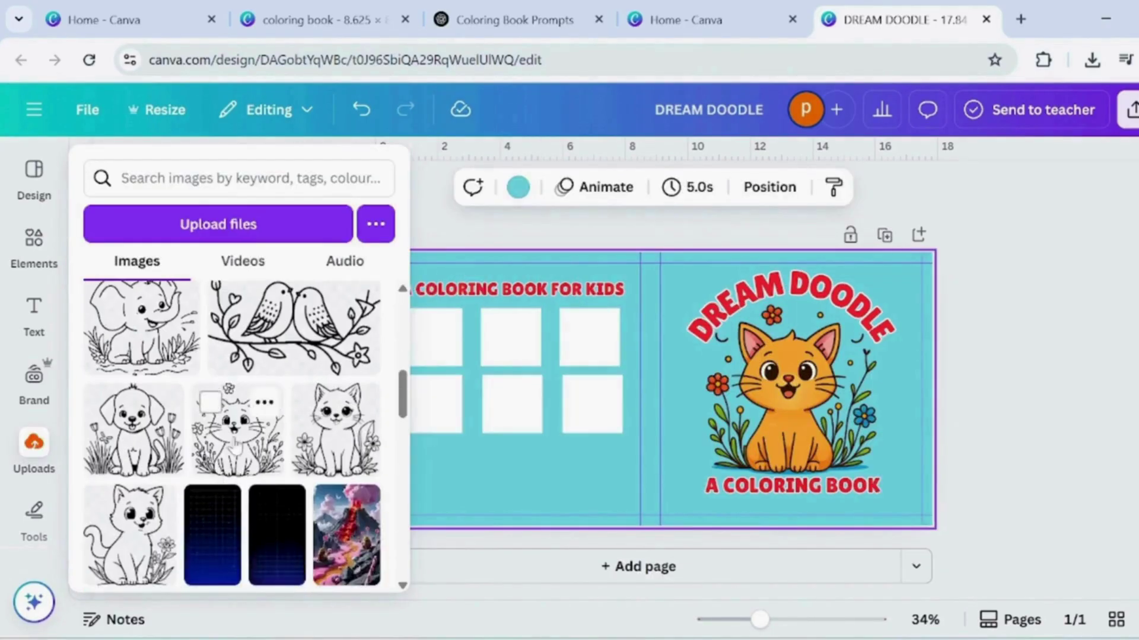
click(134, 478)
drag(760, 288, 595, 443)
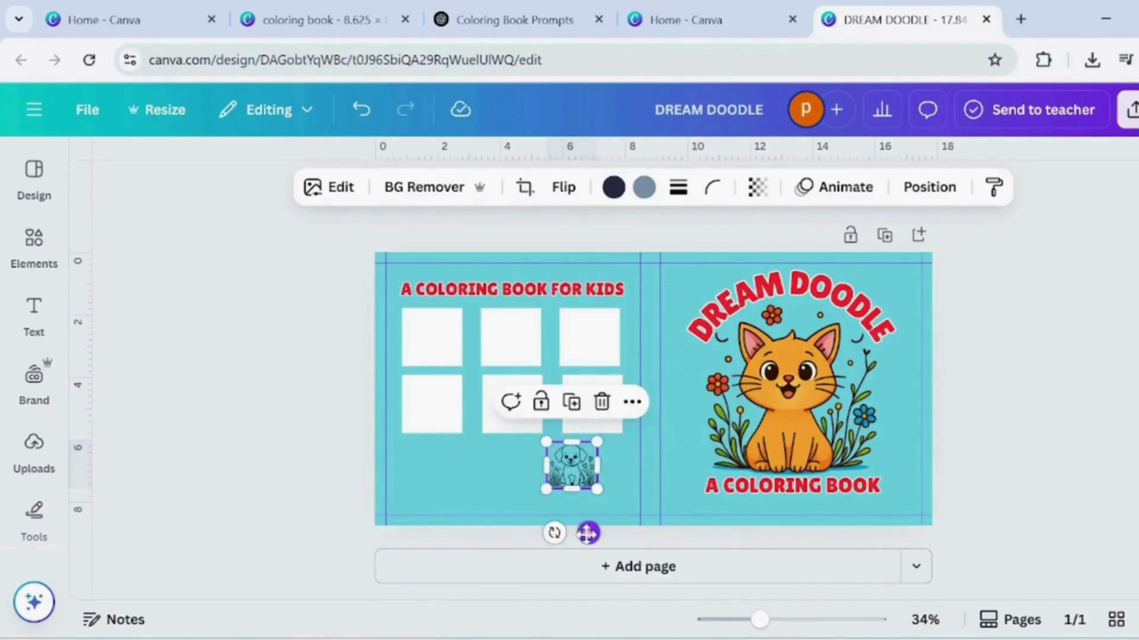
drag(587, 532, 456, 420)
click(330, 384)
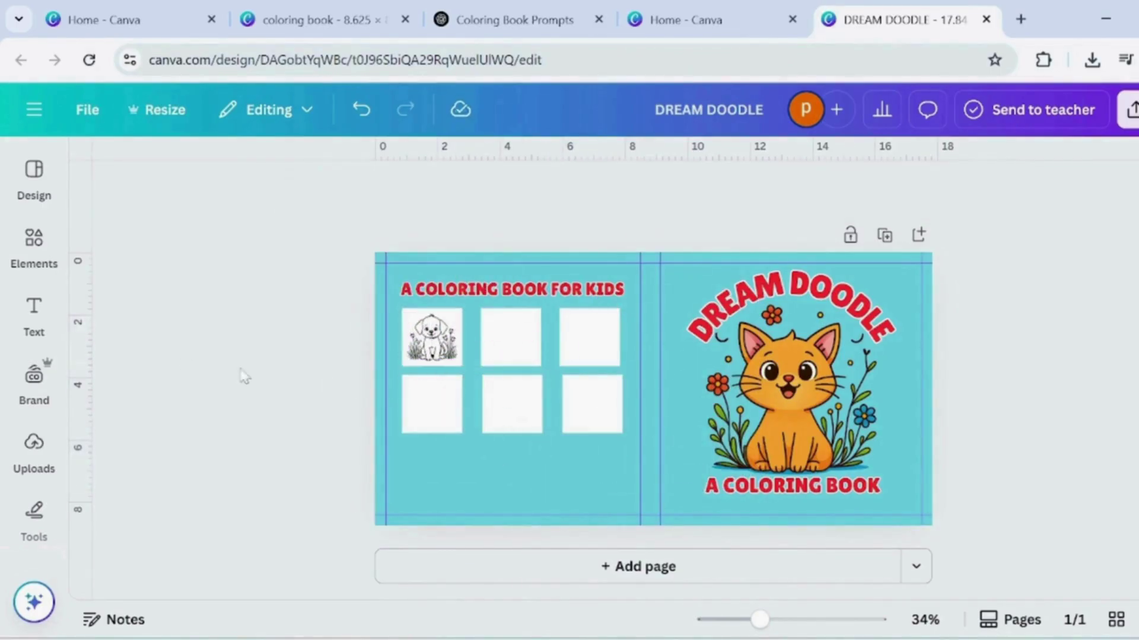
Step: Insert the uploaded elephant drawing and fit it inside the middle white square of the top row
click(33, 446)
click(150, 355)
drag(759, 268, 611, 427)
drag(595, 534, 529, 412)
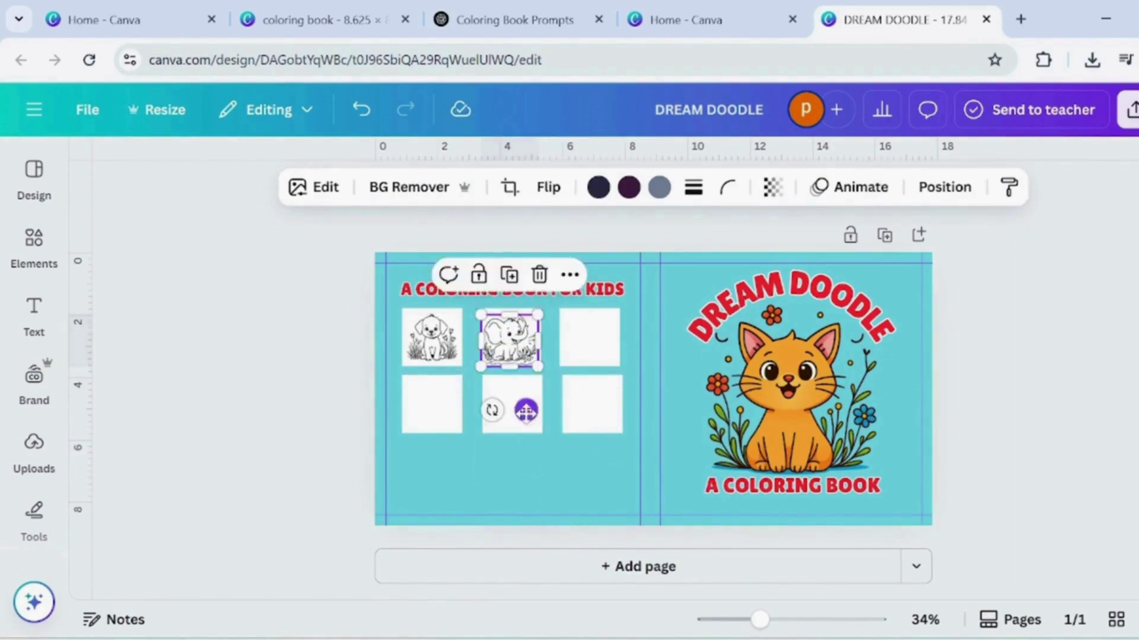
click(500, 457)
Step: Insert the uploaded bunny drawing and fit it inside the last white square of the top row
click(34, 446)
scroll(237, 417, down, 1)
scroll(239, 417, down, 3)
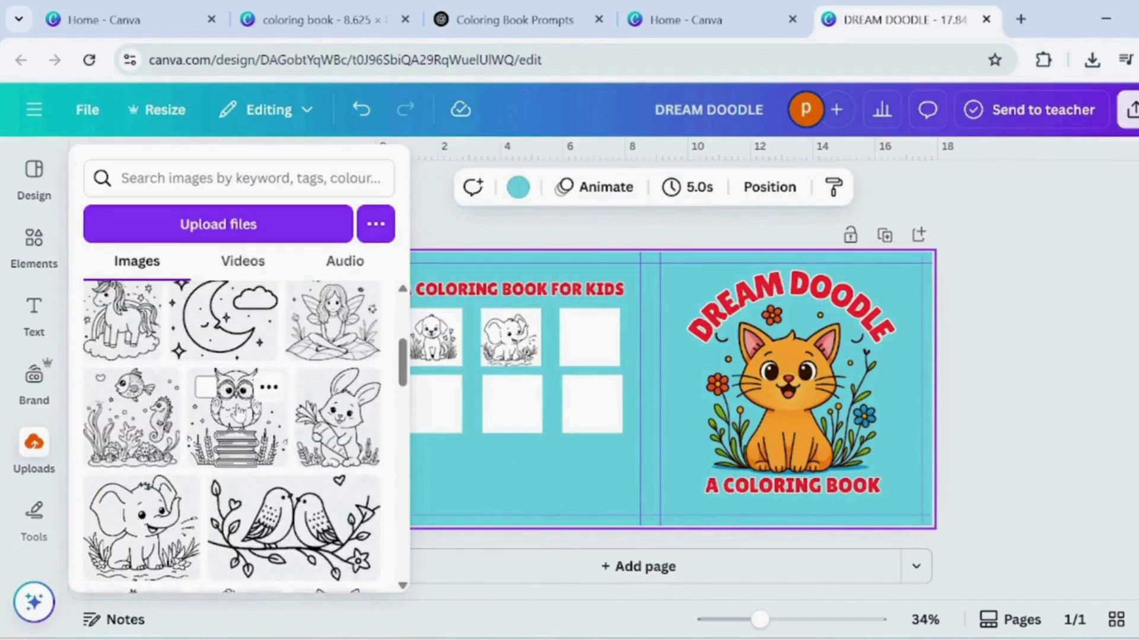
scroll(239, 417, up, 1)
click(341, 418)
drag(739, 489, 607, 406)
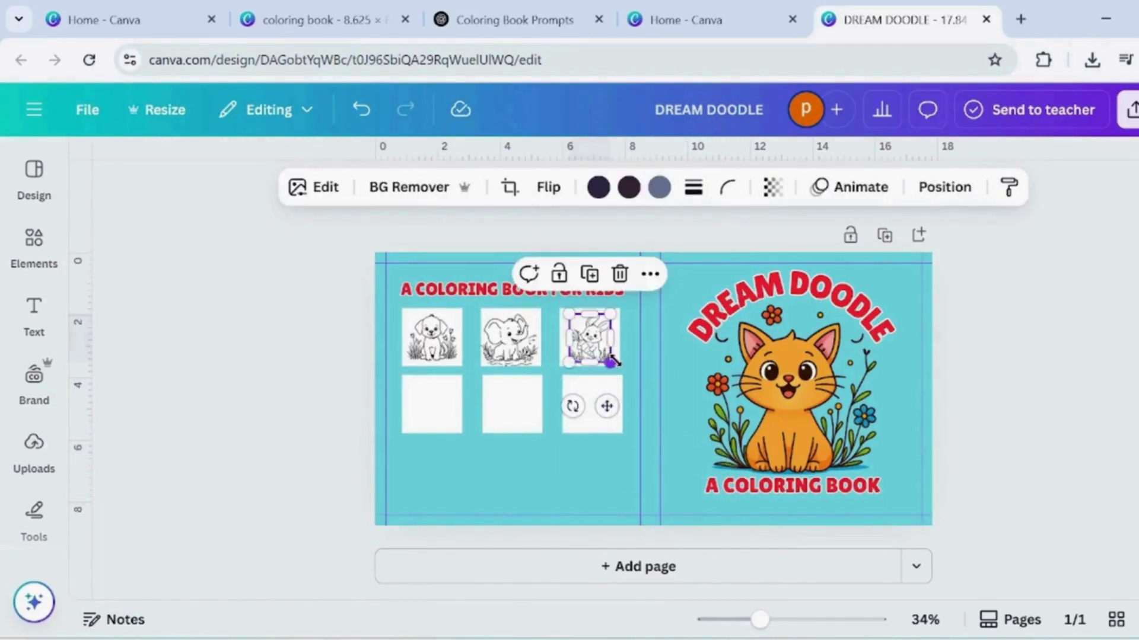
click(465, 417)
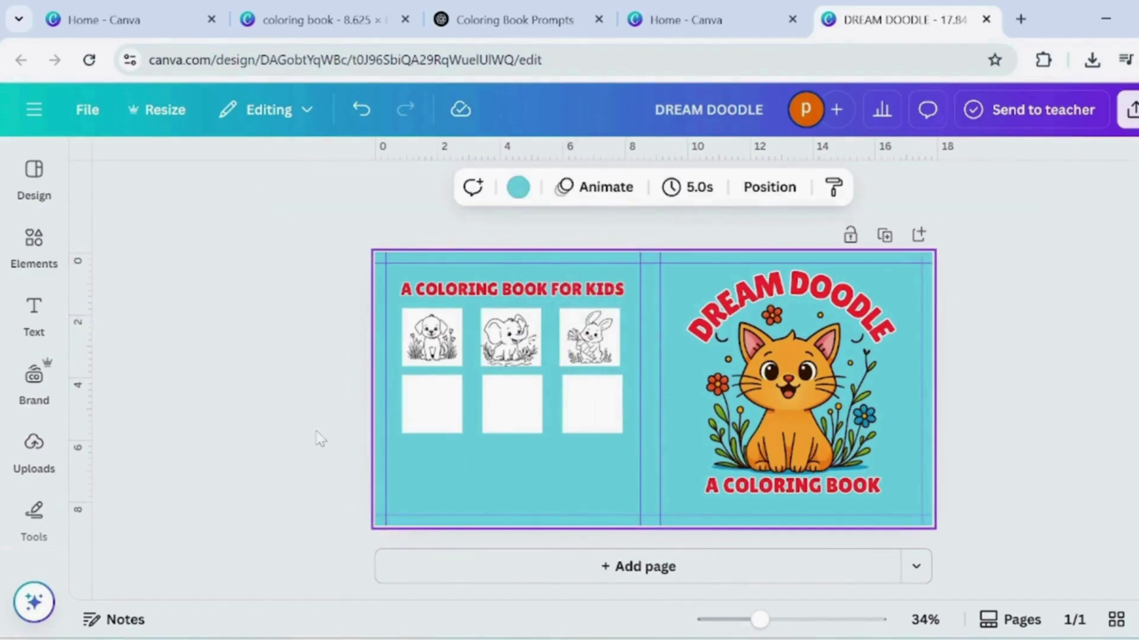
Step: Insert the uploaded winged horse drawing and fit it inside the middle white square of the bottom row
click(34, 450)
scroll(135, 490, up, 3)
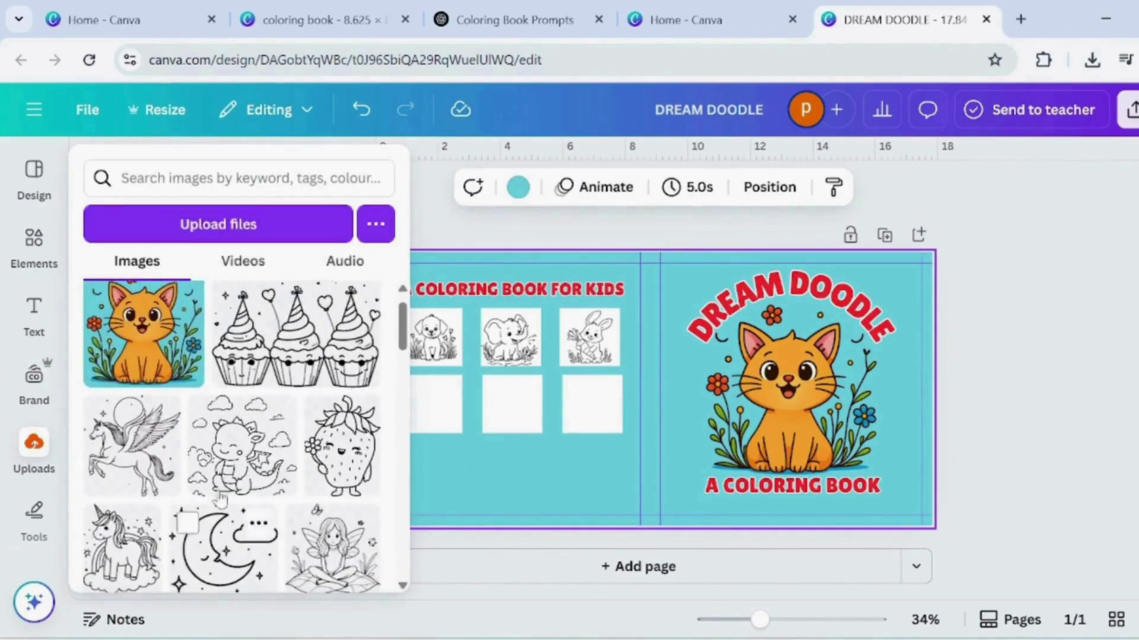
click(136, 490)
drag(747, 487, 617, 353)
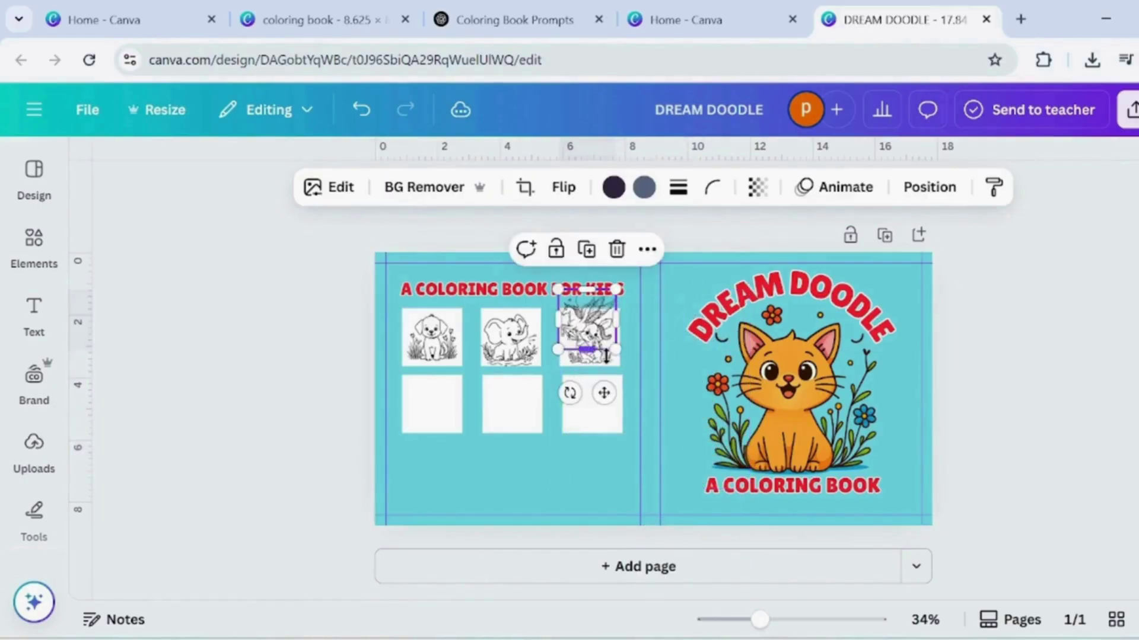
drag(604, 393, 525, 477)
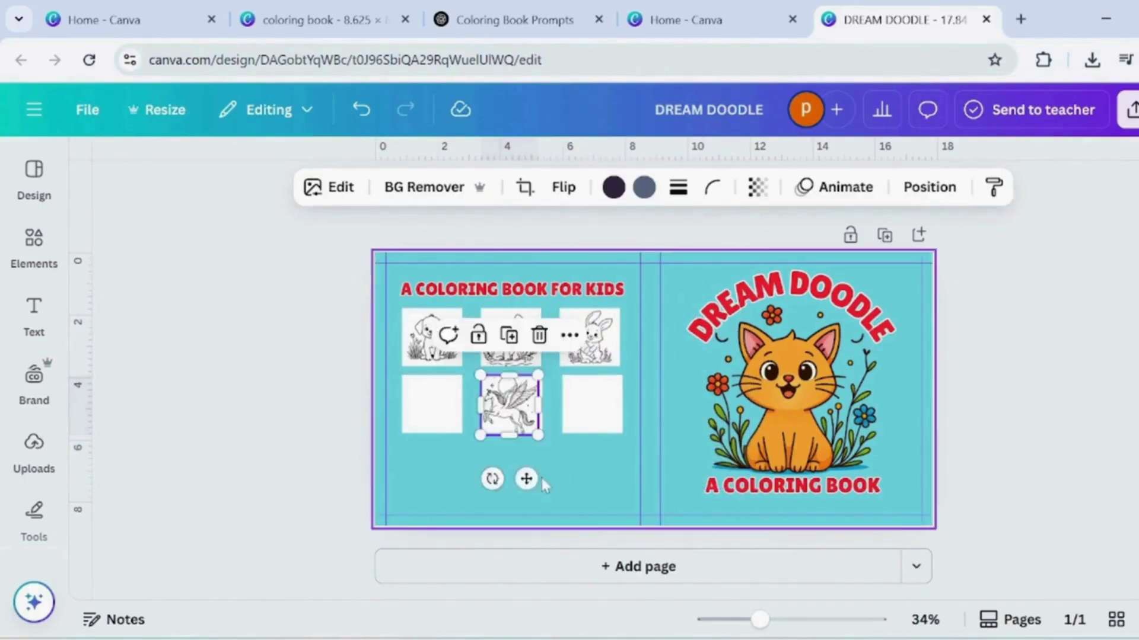
click(540, 476)
drag(510, 416, 528, 470)
click(589, 484)
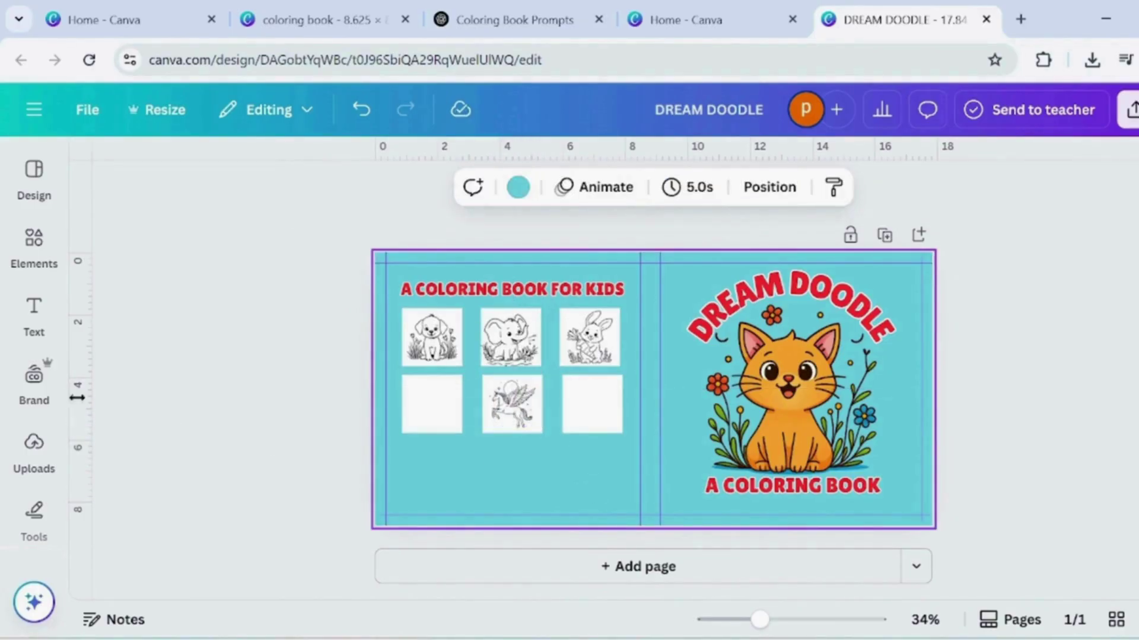
Step: Insert the uploaded strawberry drawing and fit it inside the last white square of the bottom row
click(34, 451)
scroll(188, 528, down, 1)
click(342, 391)
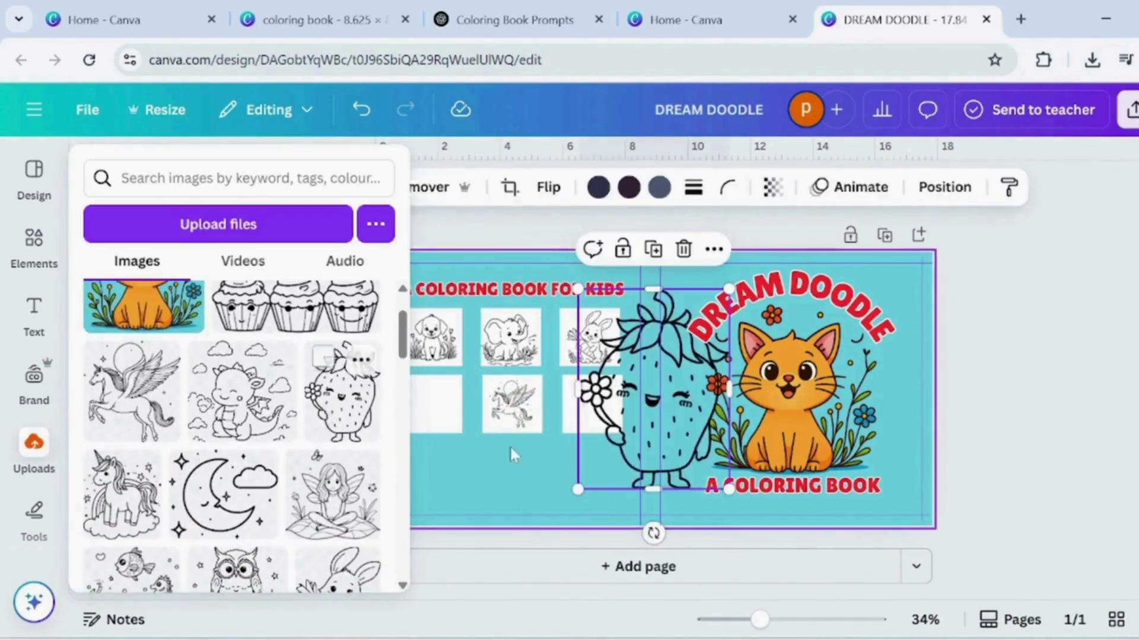
drag(727, 488, 616, 365)
drag(620, 404, 607, 476)
drag(616, 434, 601, 414)
drag(600, 459, 607, 474)
click(497, 472)
Step: Insert the uploaded owl drawing and fit it inside the first white square of the bottom row
click(34, 451)
scroll(237, 415, down, 1)
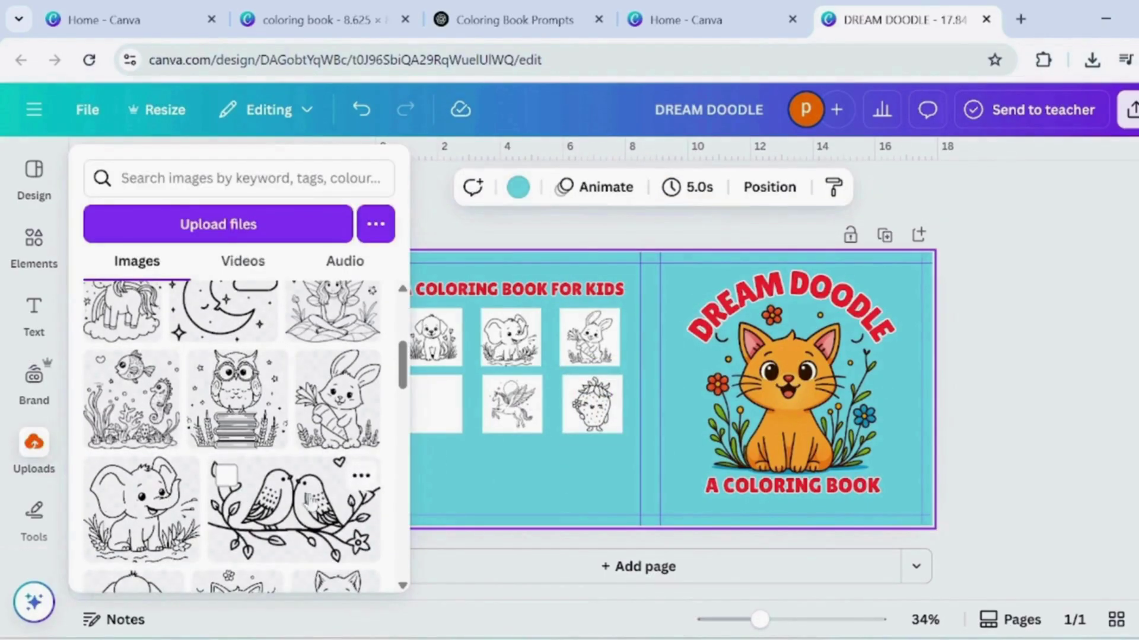
click(246, 409)
drag(749, 487, 450, 460)
click(450, 447)
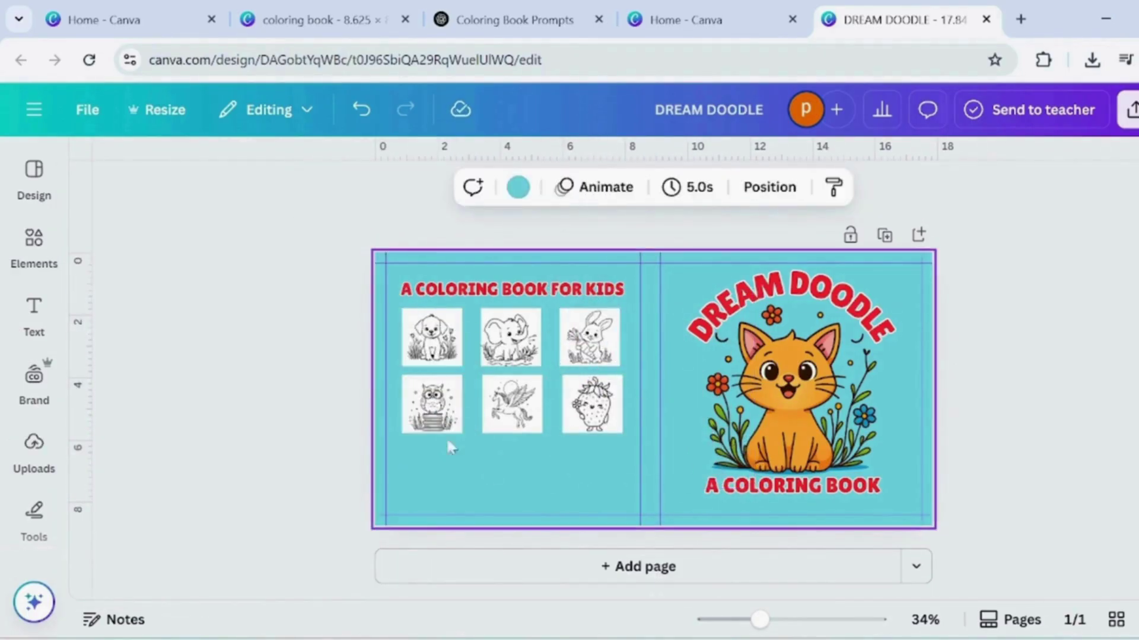
Step: Group the puppy drawing with its white square
drag(405, 325, 465, 370)
click(363, 268)
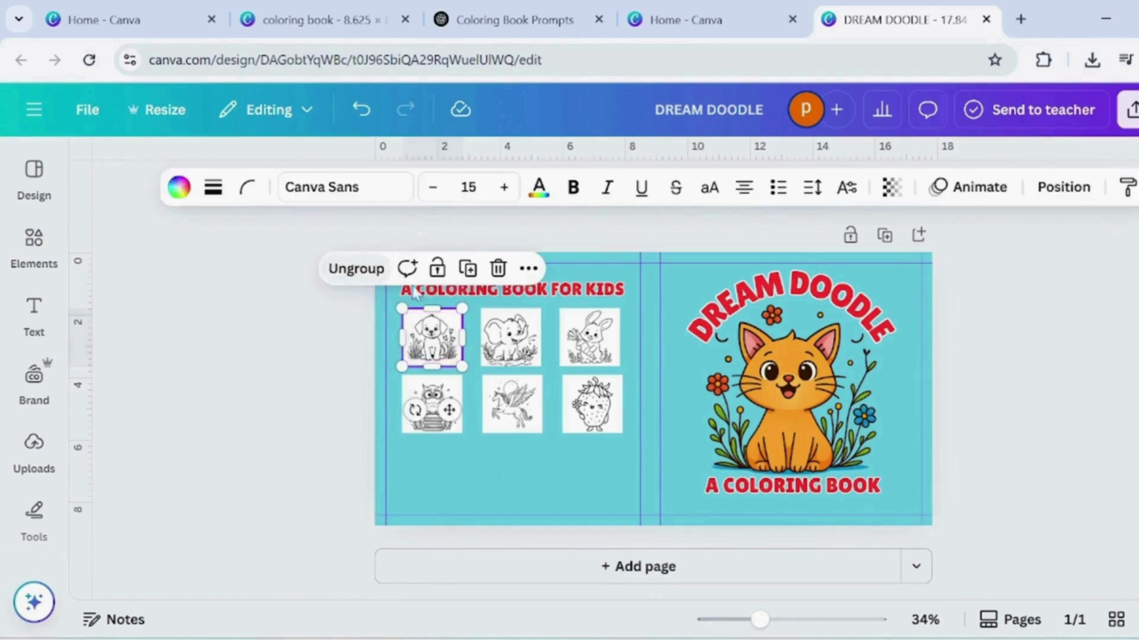
click(319, 423)
Step: Undo the accidental change to the "A COLORING BOOK FOR KIDS" heading and lock the heading in place
drag(623, 289, 580, 331)
key(ctrl+z)
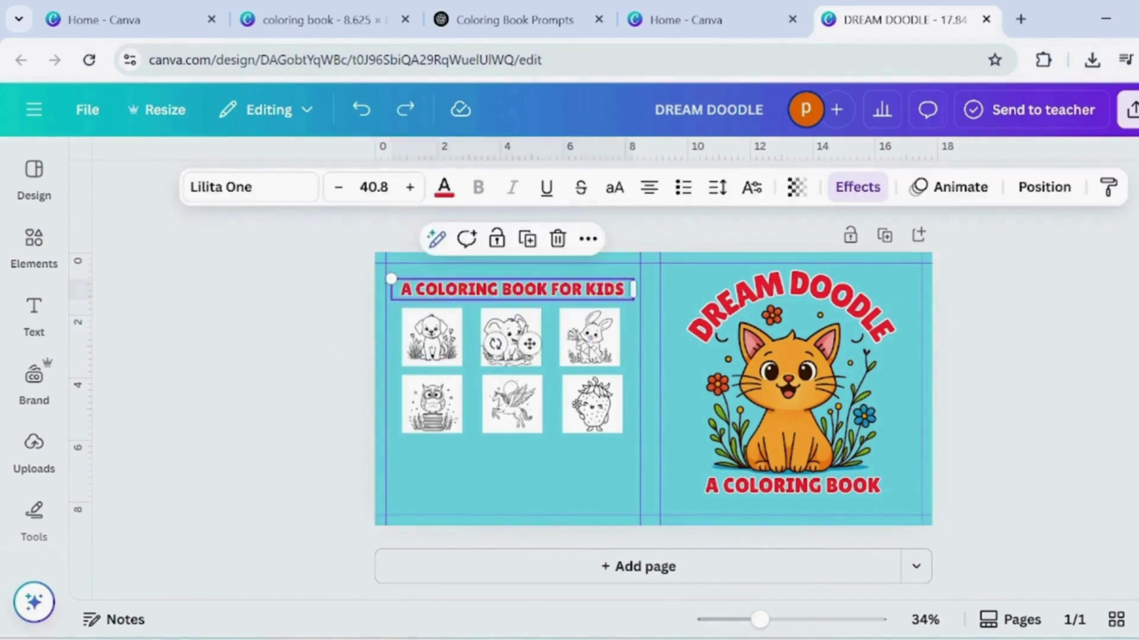
click(351, 322)
click(438, 285)
click(496, 246)
click(350, 334)
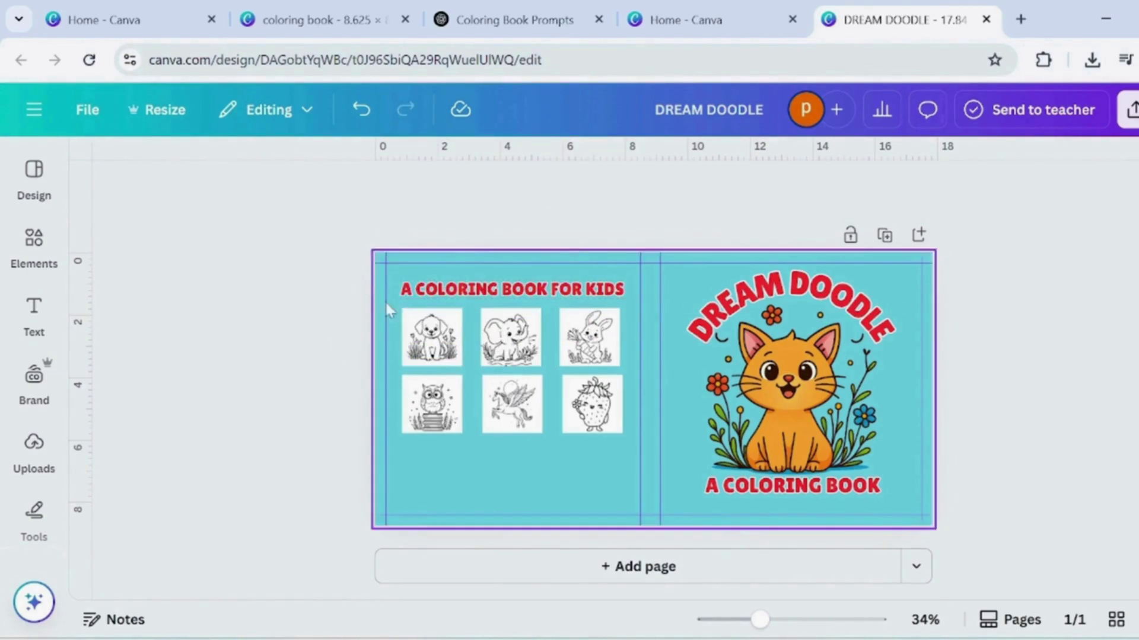
Step: Group the three top-row drawings and their white squares together
drag(386, 306, 545, 370)
click(417, 277)
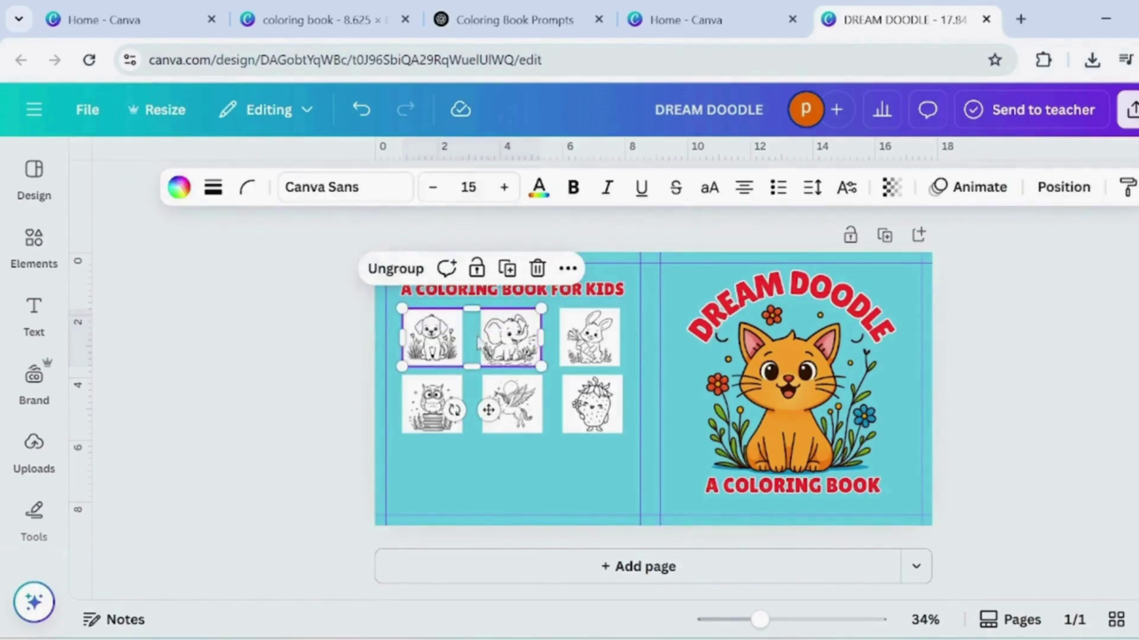
drag(364, 309, 635, 369)
click(453, 276)
Step: Group the bottom row of owl, winged horse and strawberry pictures and move it down to leave a gap between the rows
drag(376, 380, 612, 427)
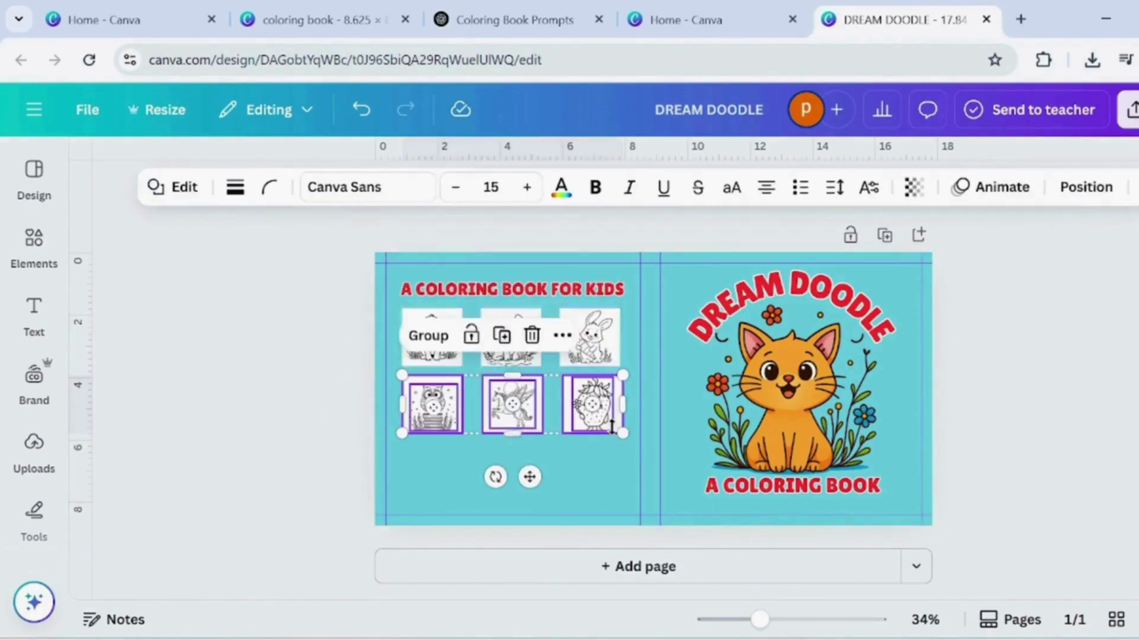
click(449, 336)
drag(433, 406, 433, 460)
click(387, 317)
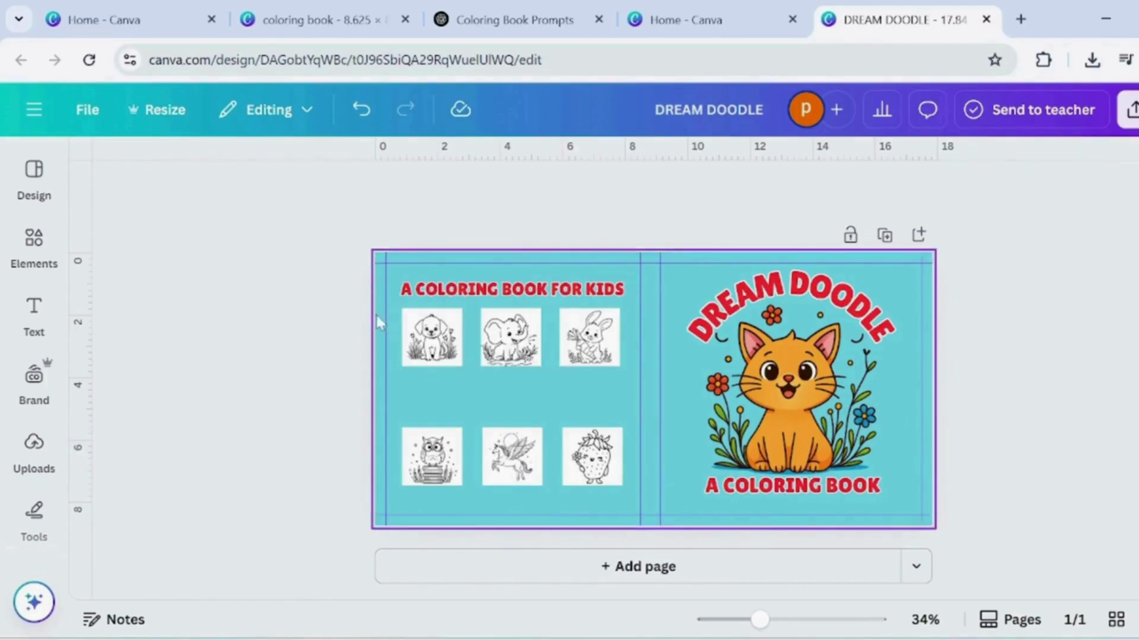
Step: Ungroup the top row of pictures
drag(376, 316, 563, 357)
click(435, 268)
click(339, 328)
Step: Rotate the puppy picture with its square slightly clockwise and the elephant picture with its square slightly counterclockwise
drag(382, 310, 447, 364)
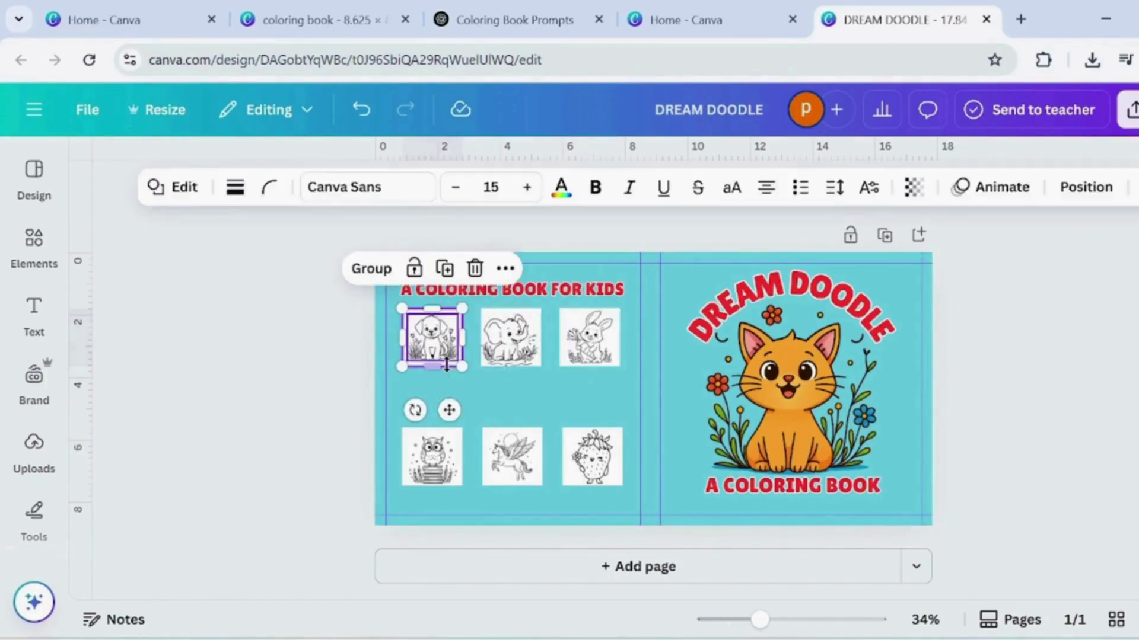
drag(414, 410, 408, 409)
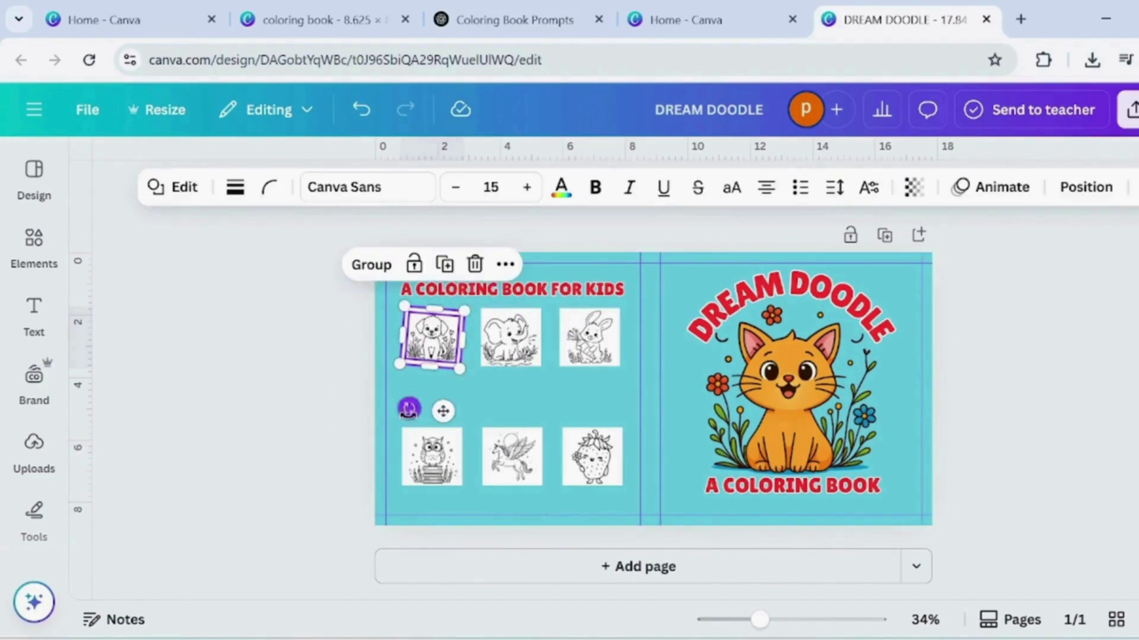
click(347, 401)
click(502, 360)
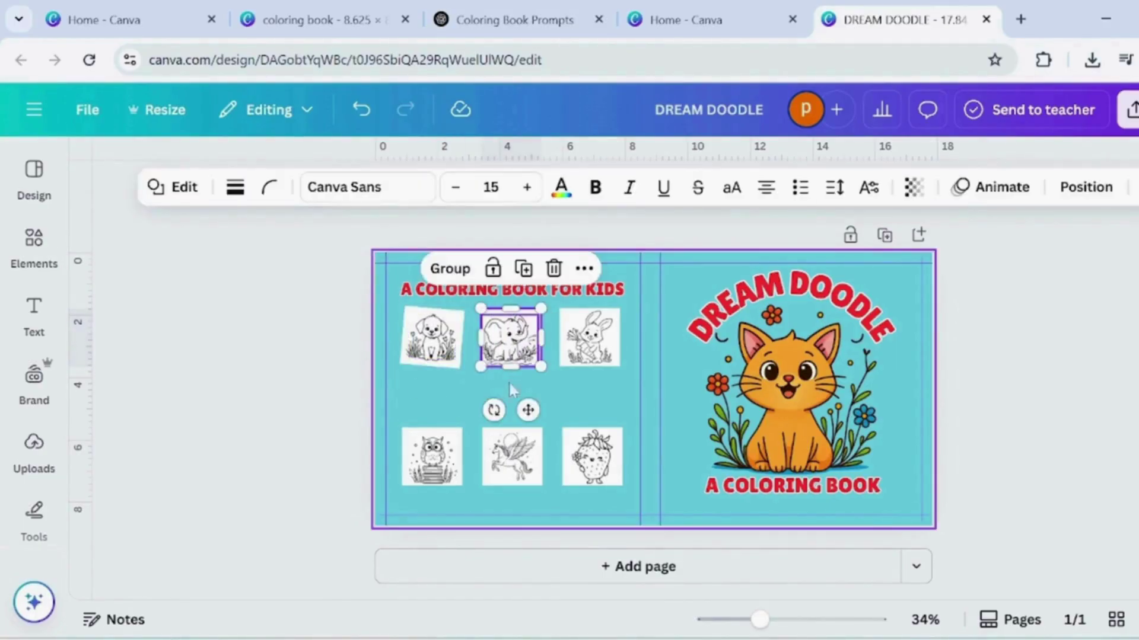
drag(495, 409, 501, 412)
click(525, 402)
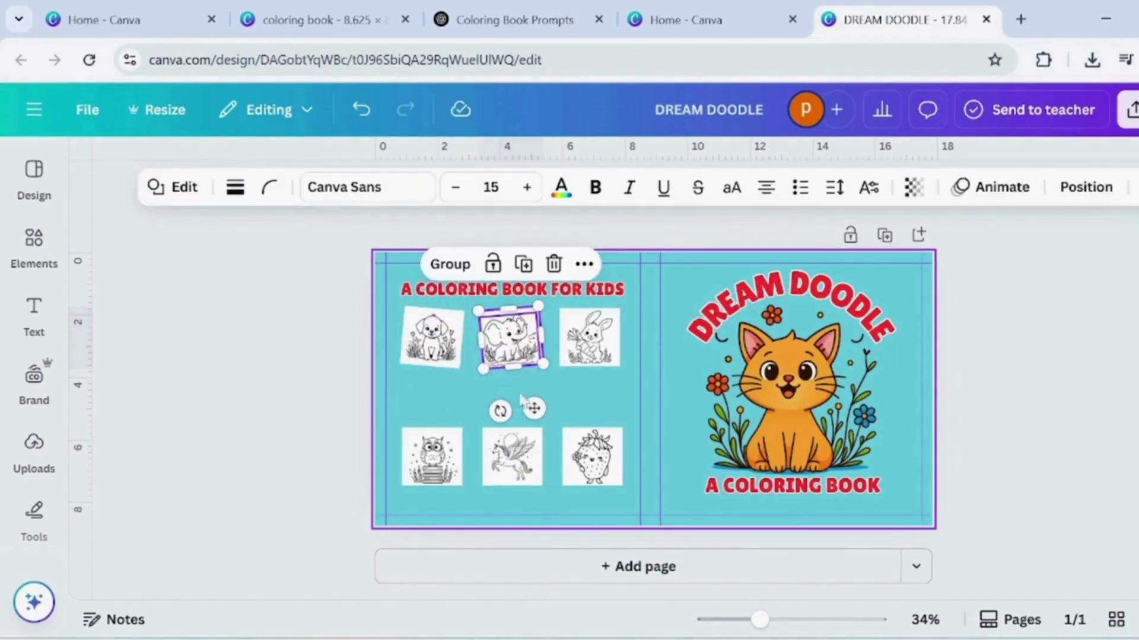
Step: Rotate the bunny picture together with its white square slightly clockwise
click(617, 338)
drag(570, 408, 559, 415)
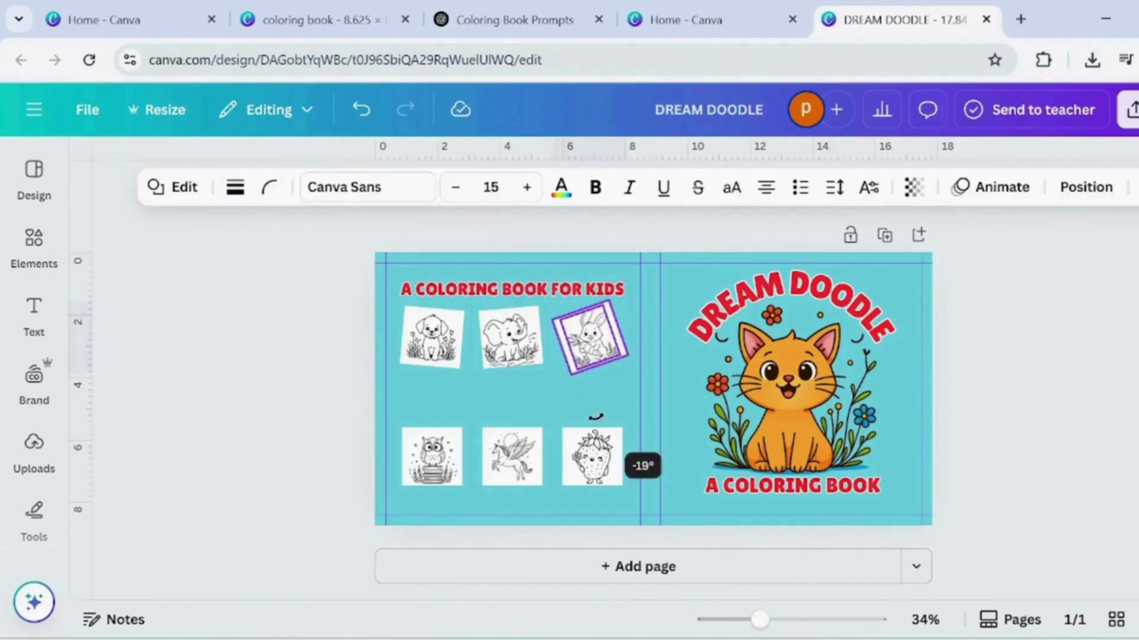
drag(551, 419, 552, 418)
click(620, 408)
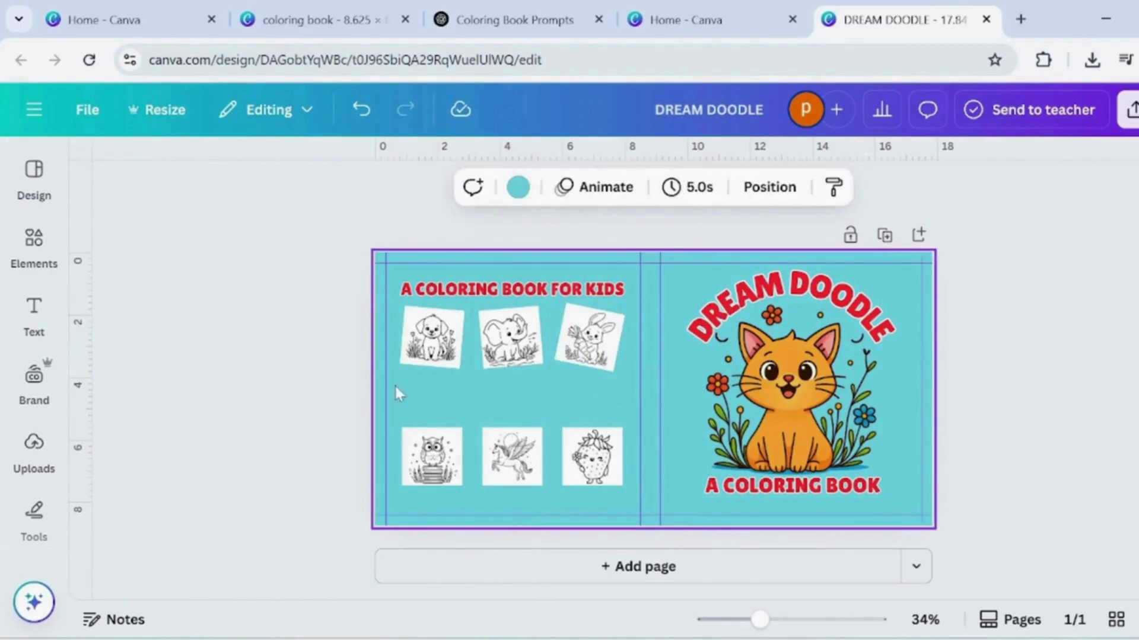
Step: Ungroup the bottom row of pictures
click(413, 444)
click(388, 397)
click(364, 433)
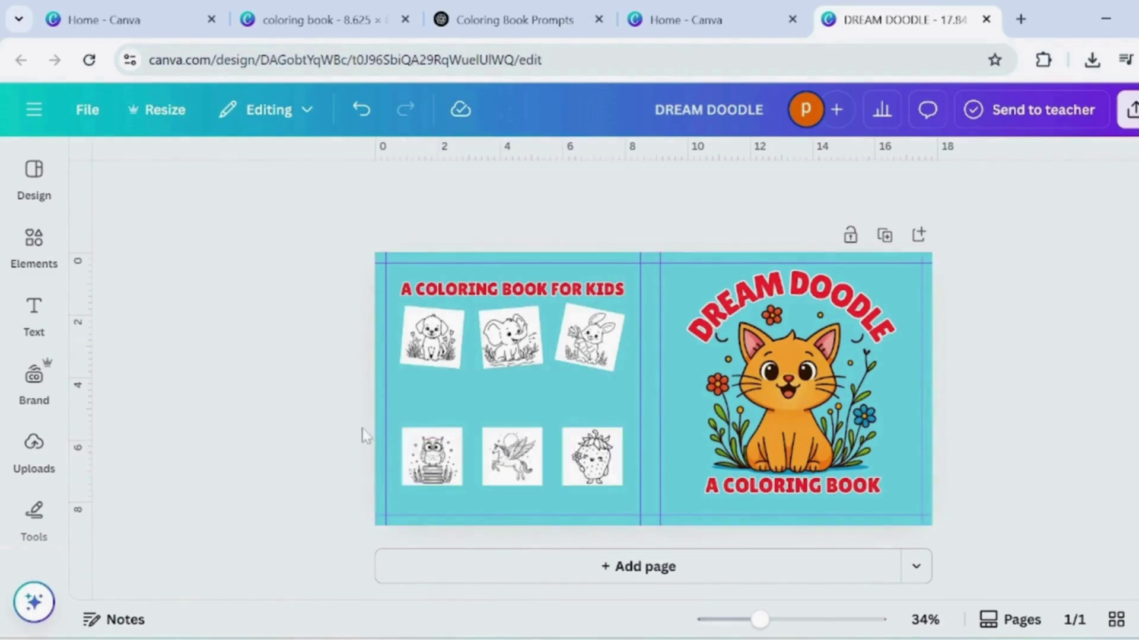
Step: Move the owl and winged horse pictures up close to the top row, tilting the owl clockwise and the horse counterclockwise
click(433, 456)
drag(448, 530, 405, 483)
click(512, 457)
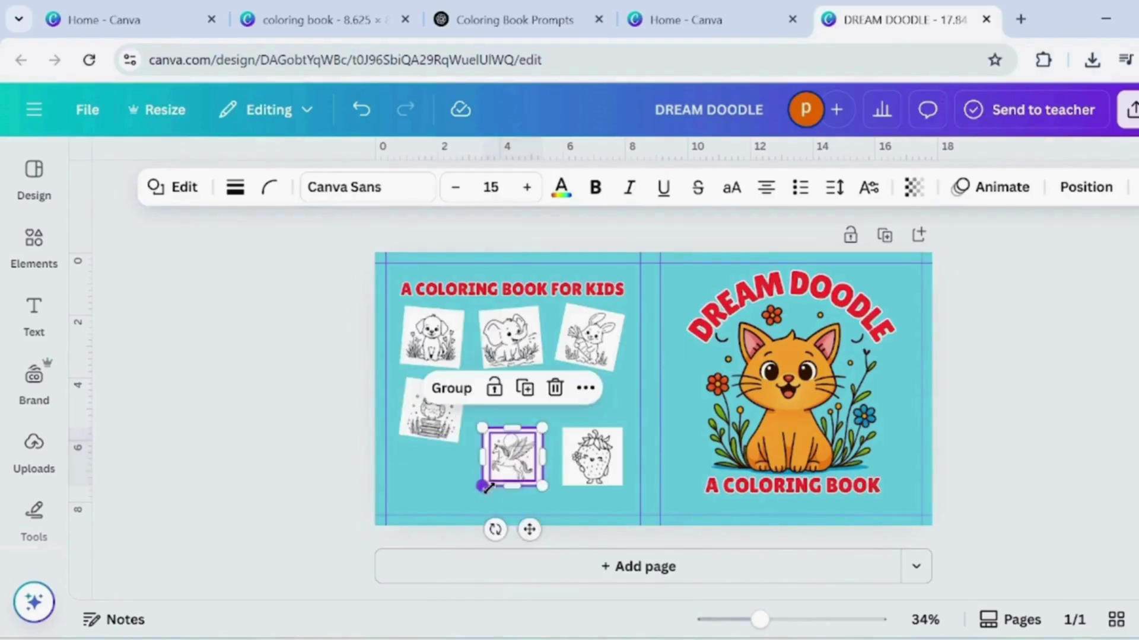
drag(526, 528, 520, 472)
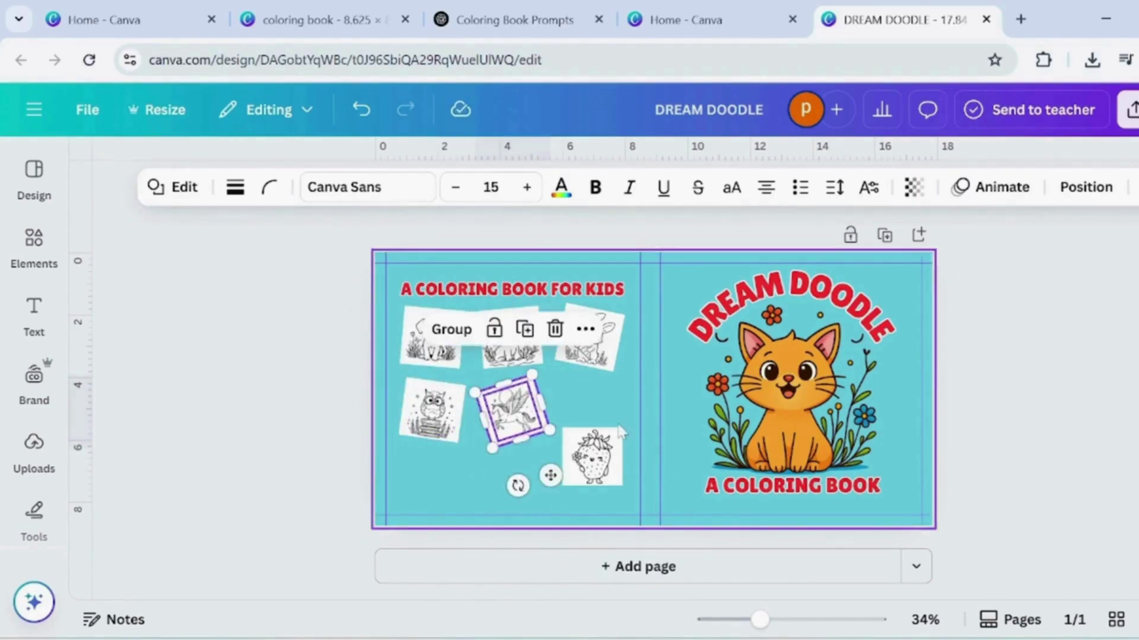
Step: Move the strawberry picture with its square up in line with the bottom row and tilt it slightly counterclockwise
click(591, 456)
drag(611, 528, 587, 482)
click(492, 481)
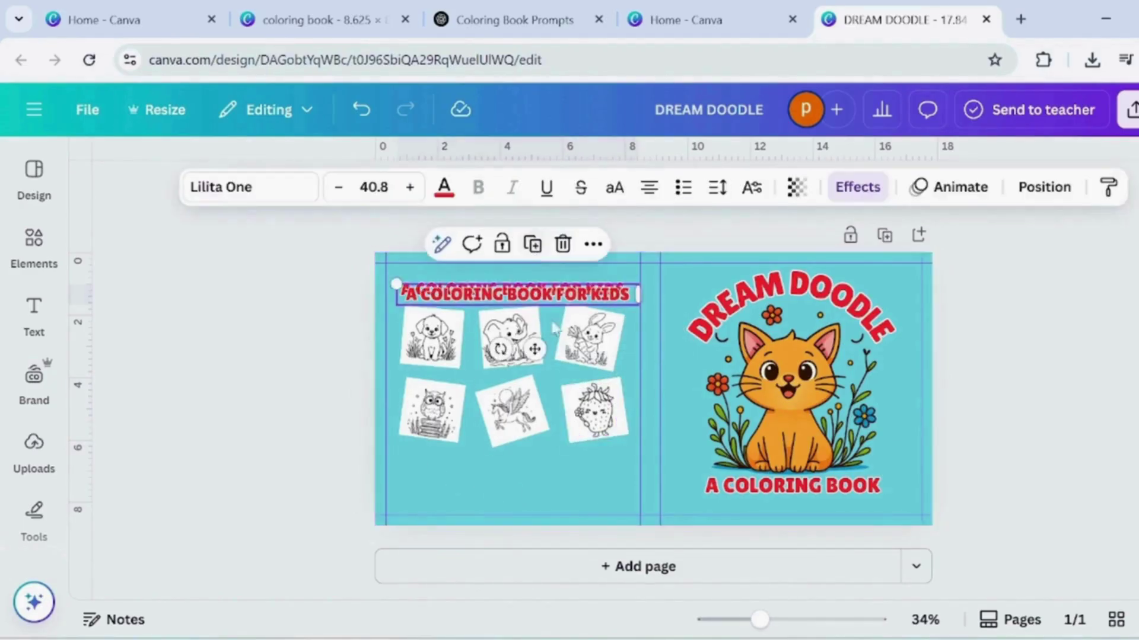
Step: Place a duplicate of the back cover heading below the pictures and reword it "TAKE A PEAK INSIDE"
drag(533, 350, 529, 524)
key(Return)
text(TAKE A PEAK INSIDE)
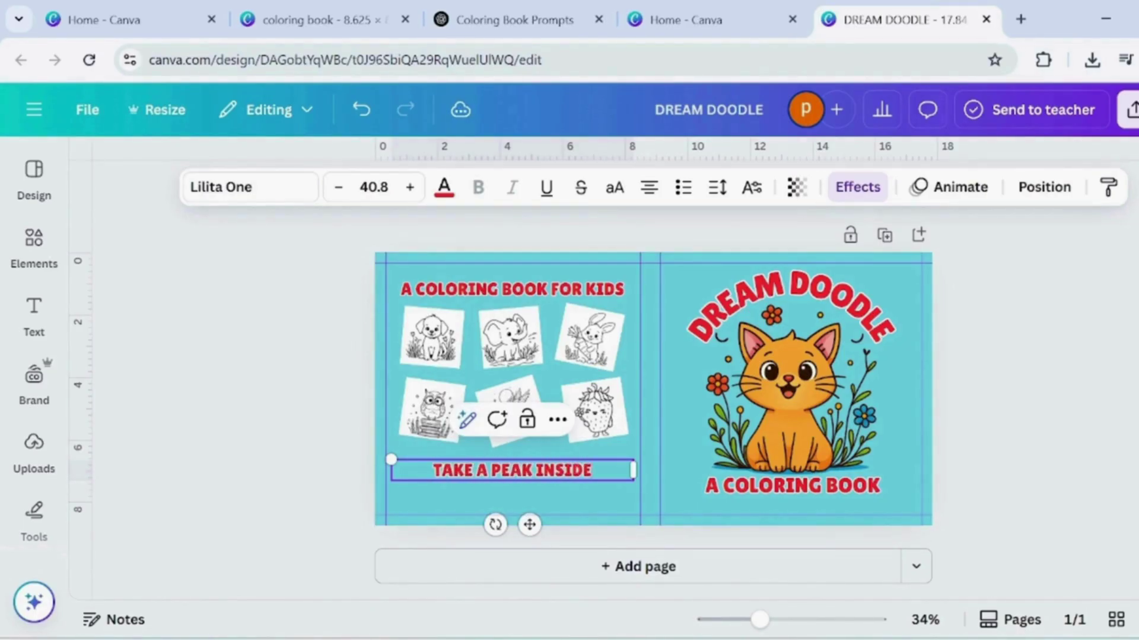
Step: Narrow the "TAKE A PEAK INSIDE" text box, shrink its text to size 30.6 and place it beneath the owl picture
drag(639, 470, 564, 470)
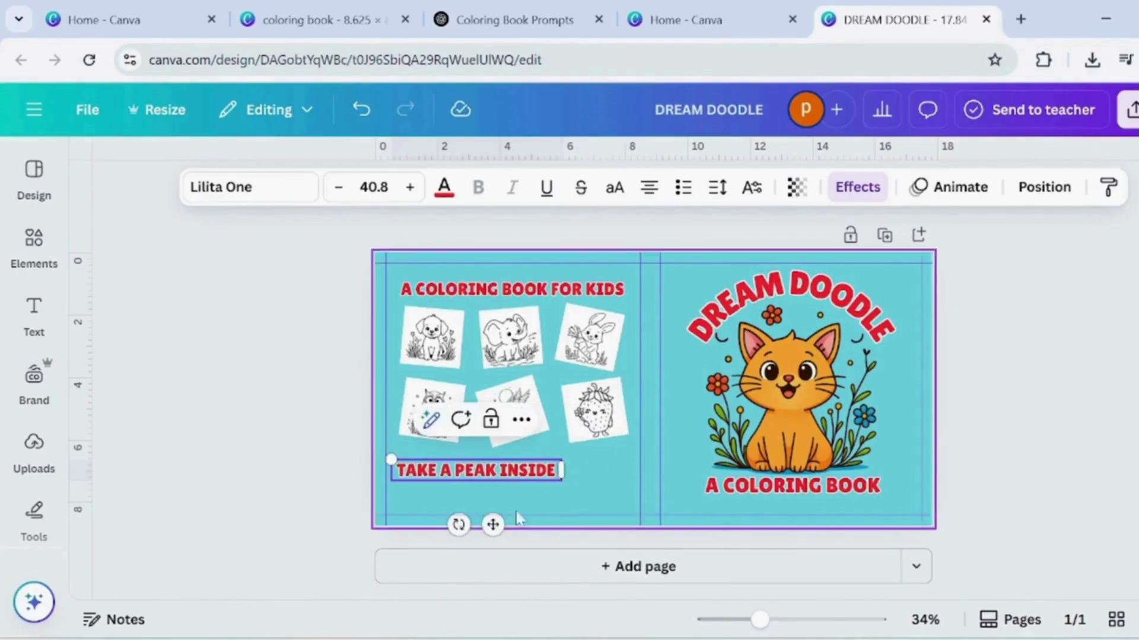
drag(491, 523, 492, 532)
click(360, 516)
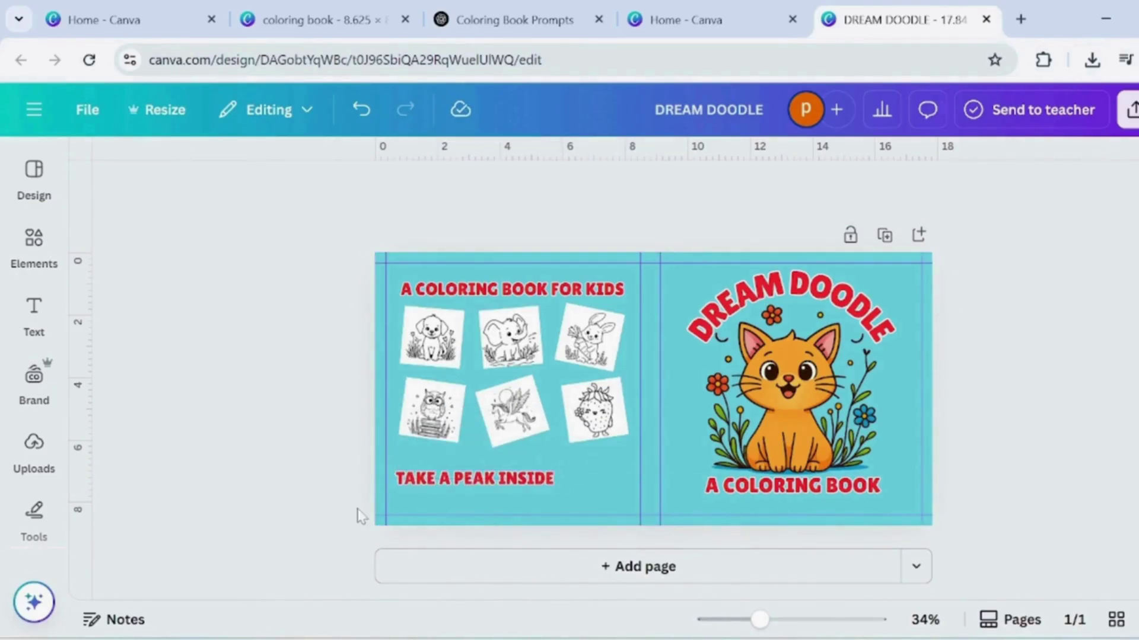
click(453, 488)
drag(390, 489, 433, 484)
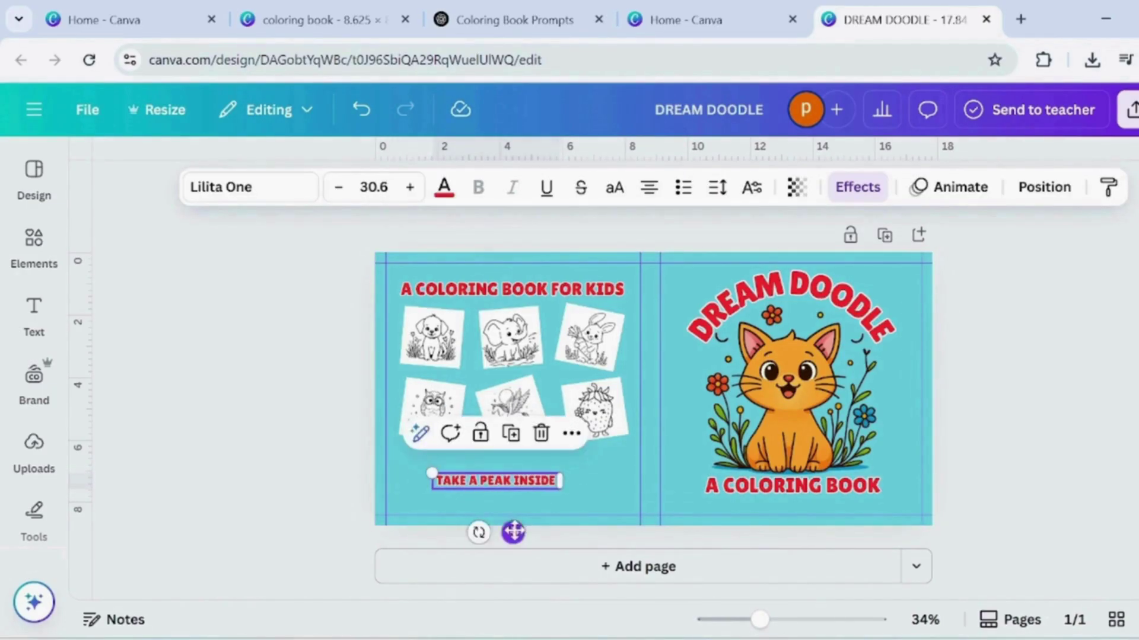
drag(510, 531, 481, 524)
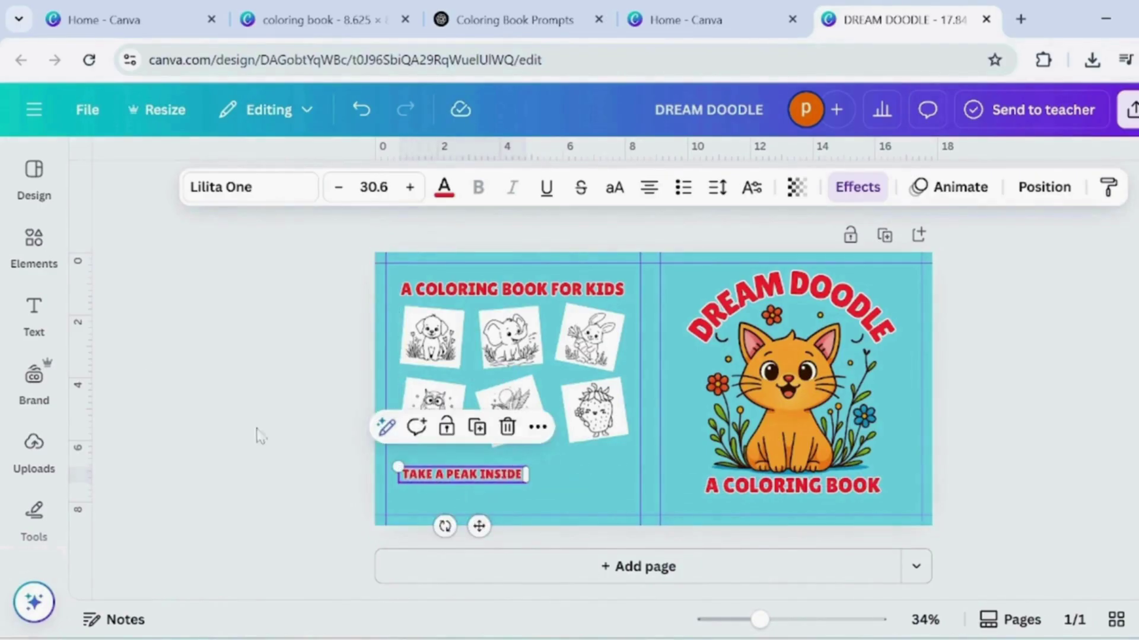
click(34, 255)
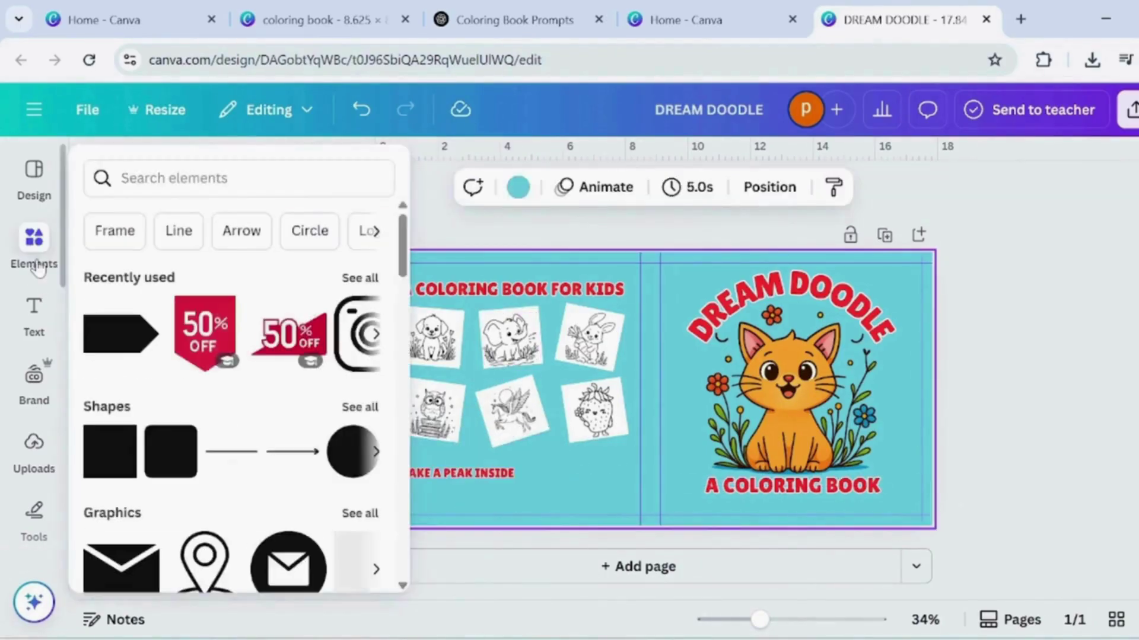
click(232, 170)
text(ARR)
click(229, 262)
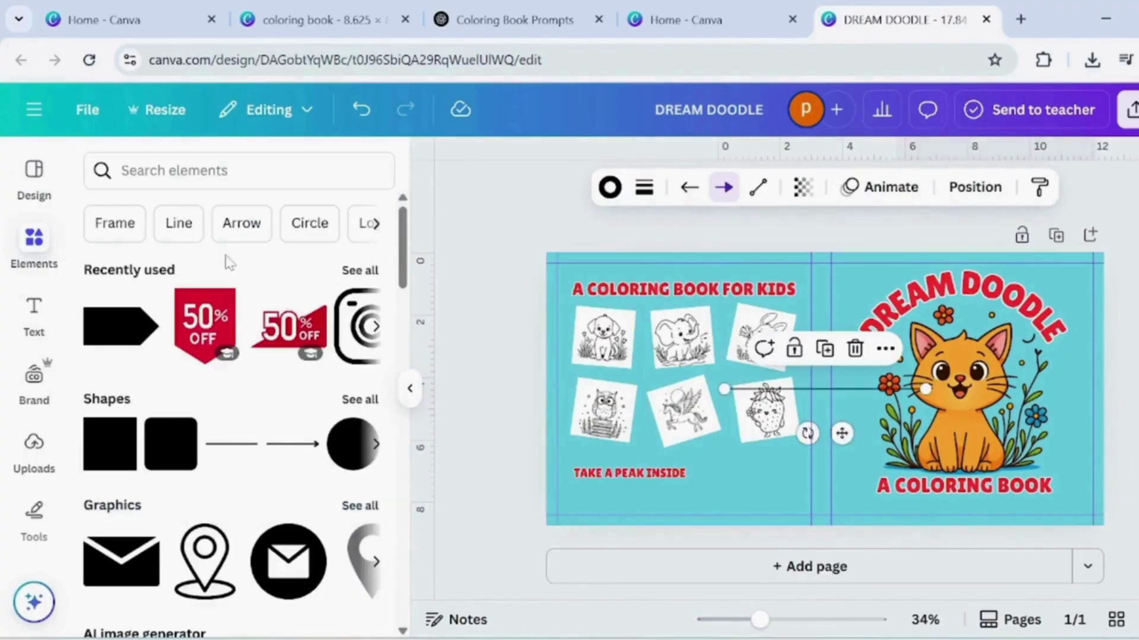
drag(850, 439, 1138, 313)
Step: Search the elements for "ARROW" and add the bold curved arrow graphic to the cover
click(237, 170)
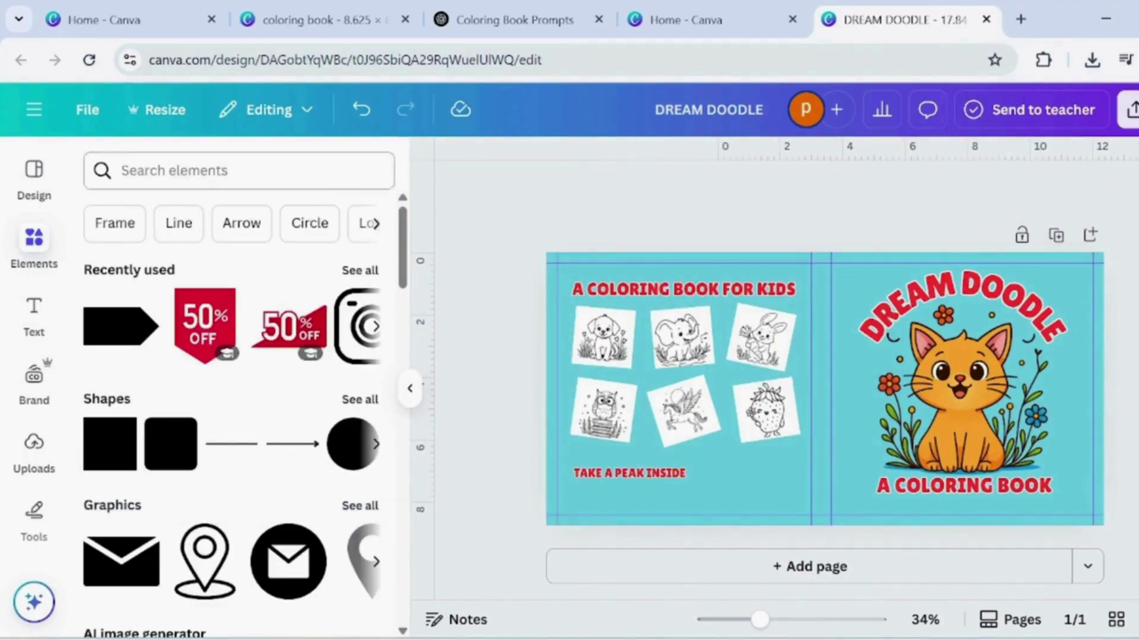
text(ARROW)
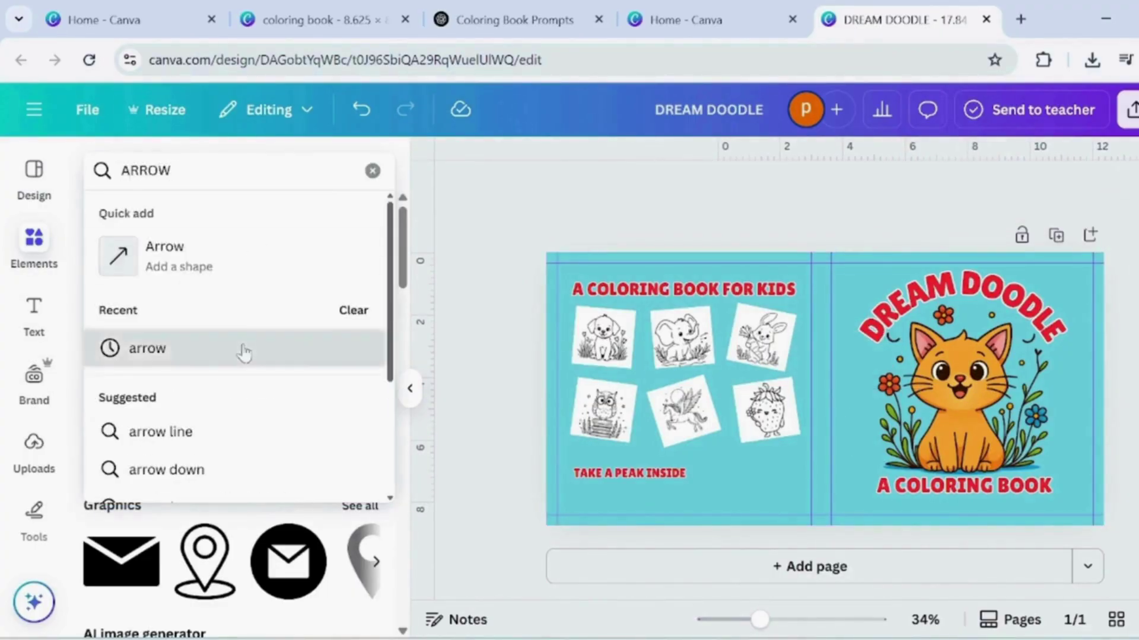
click(244, 349)
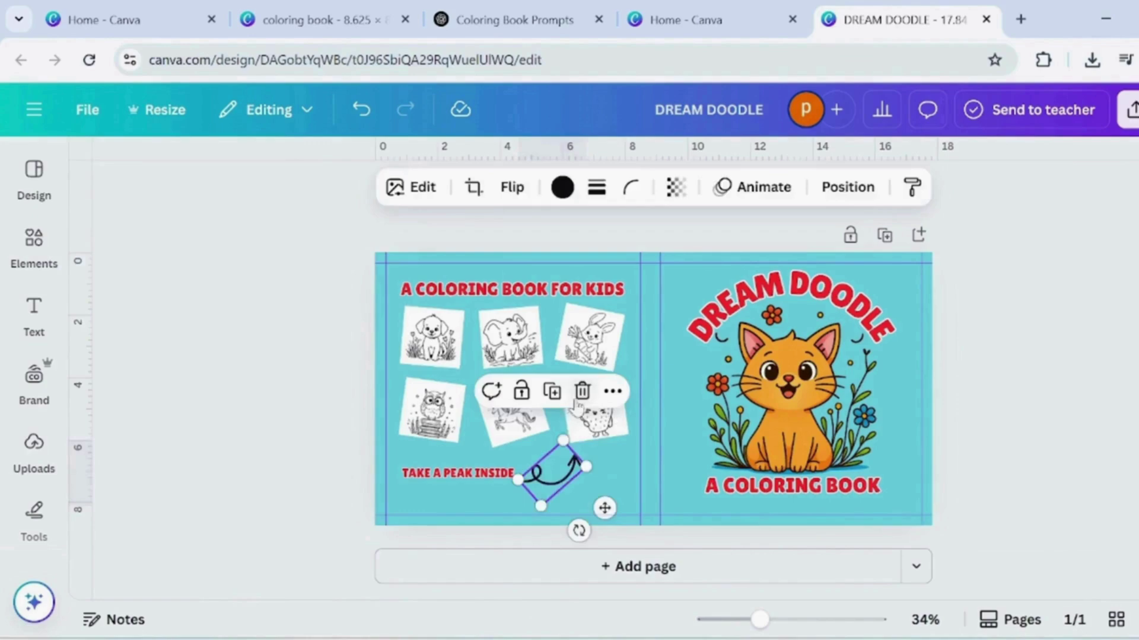
key(Delete)
mouse_move(34, 248)
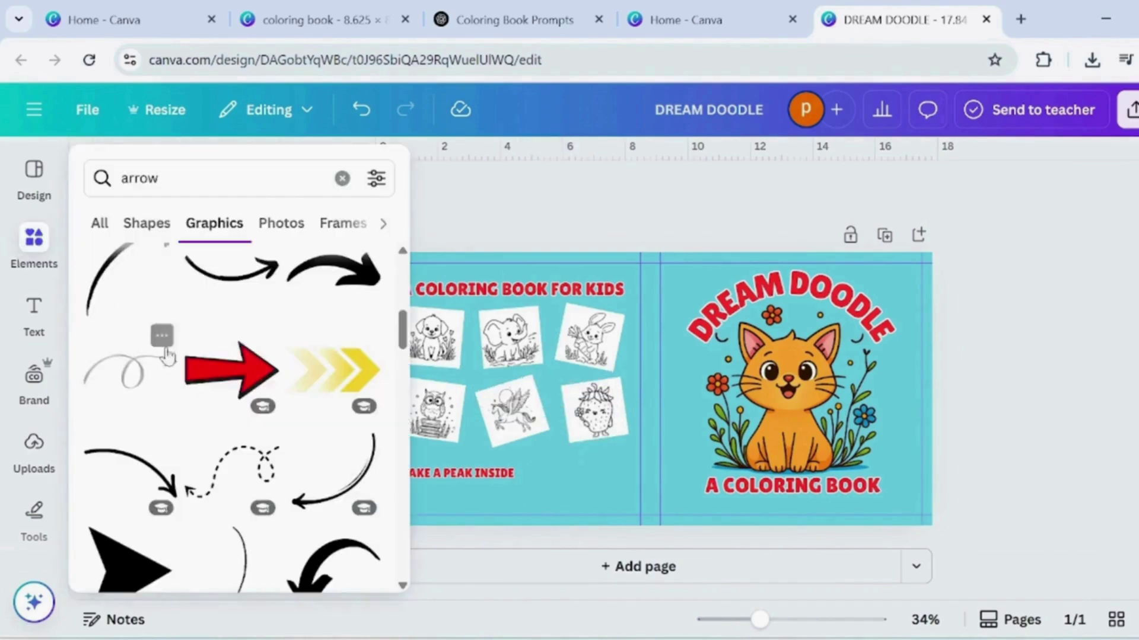
click(306, 291)
Step: Recolour the curved arrow dark brown and flip it vertically so its head points up to the right
click(566, 195)
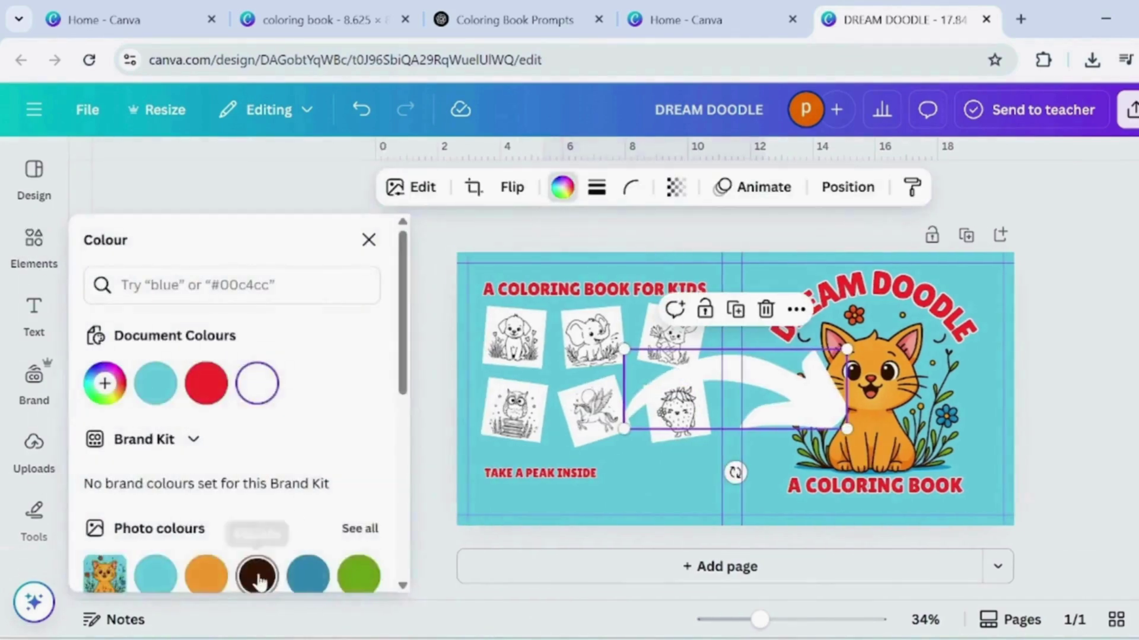
click(257, 574)
click(514, 189)
click(517, 236)
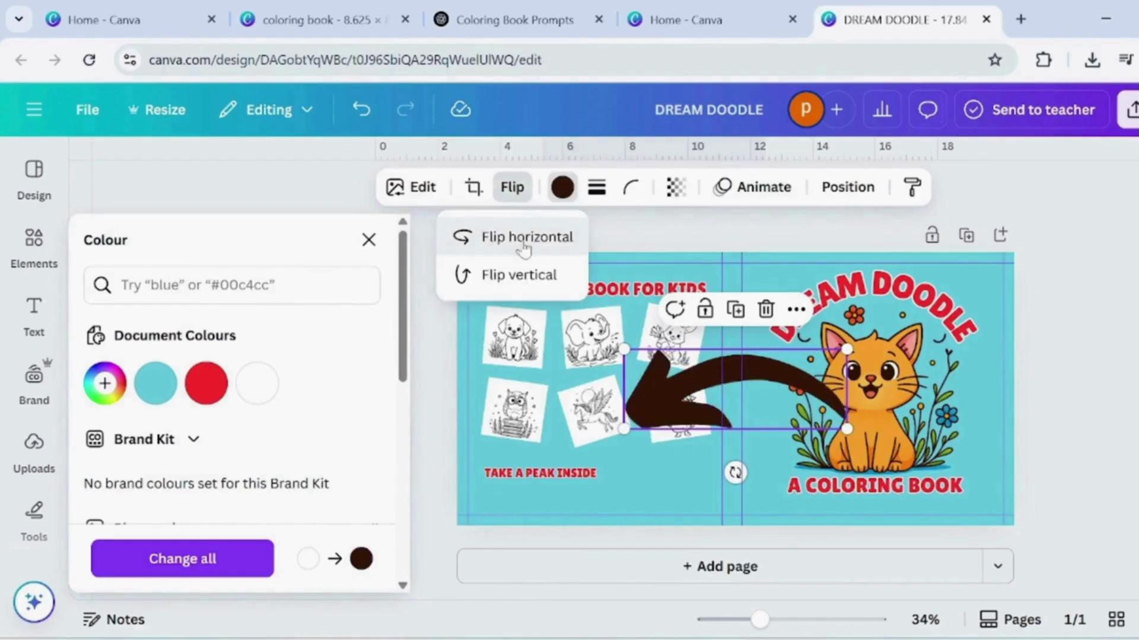
click(537, 236)
Step: Shrink the arrow, place it just after "TAKE A PEAK INSIDE" and tilt it counterclockwise toward the pictures
drag(736, 389, 704, 474)
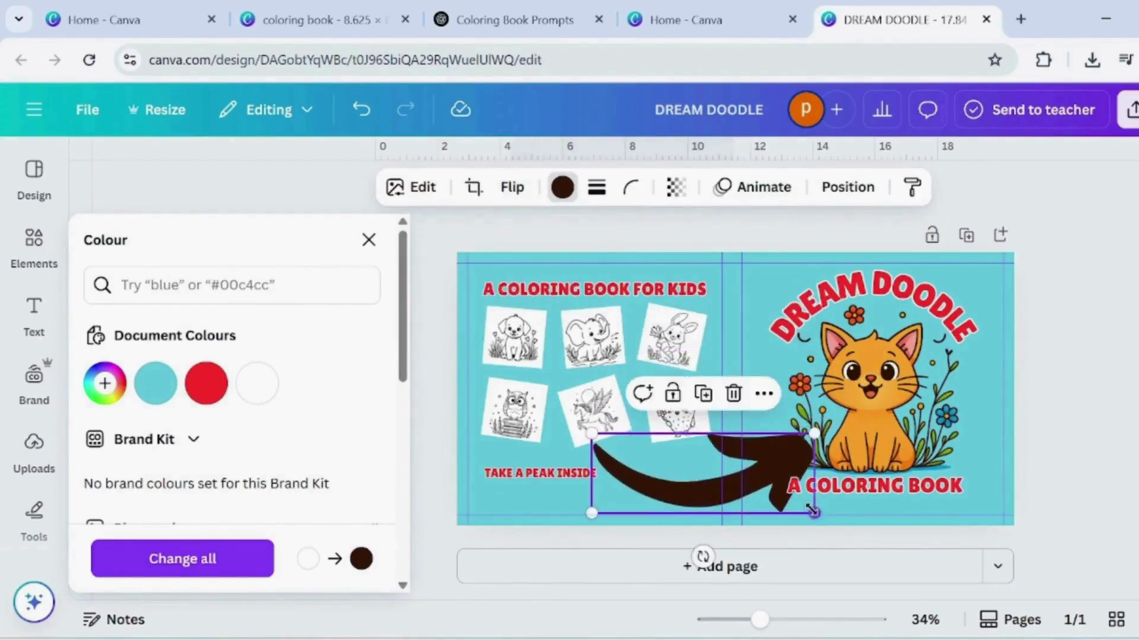
drag(813, 514, 671, 462)
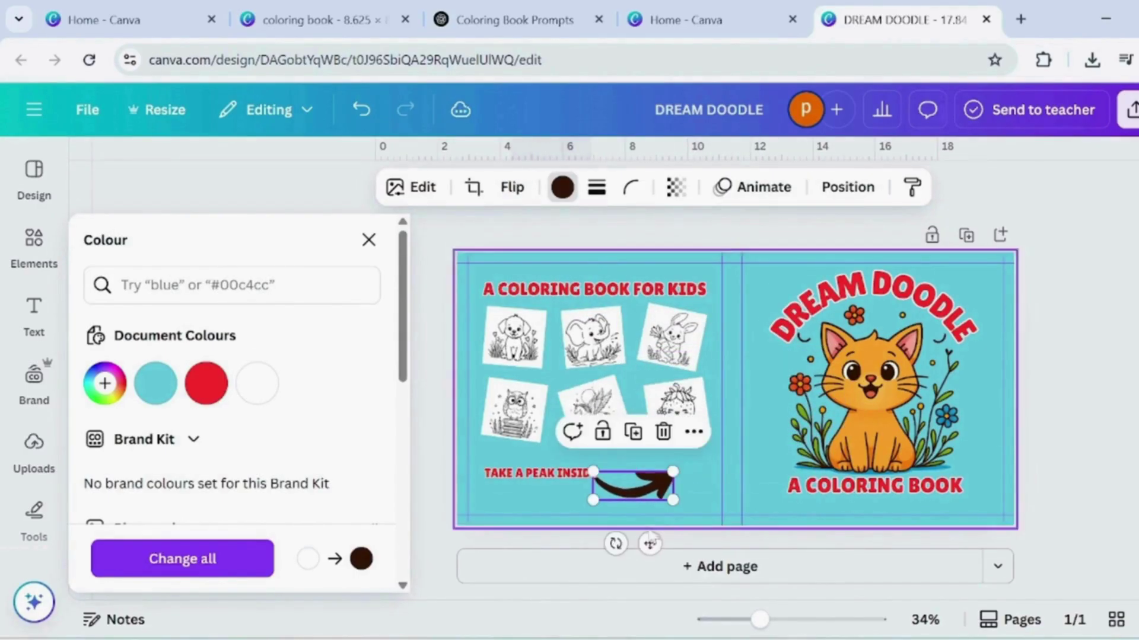
drag(614, 505, 643, 544)
drag(675, 480, 666, 516)
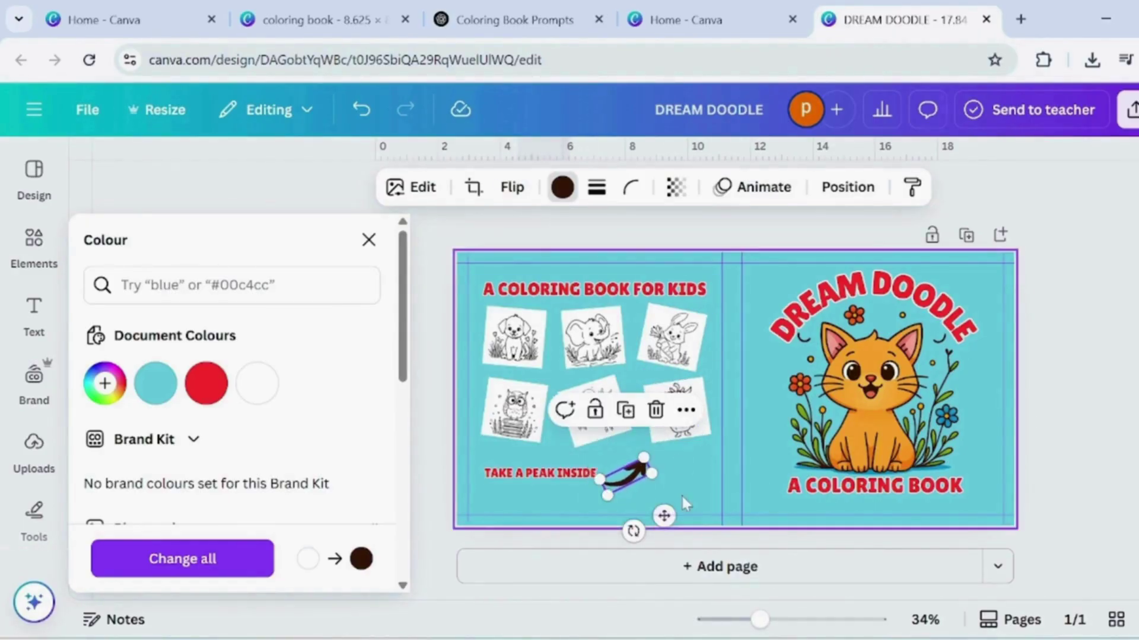
click(629, 486)
click(629, 485)
drag(664, 513, 667, 519)
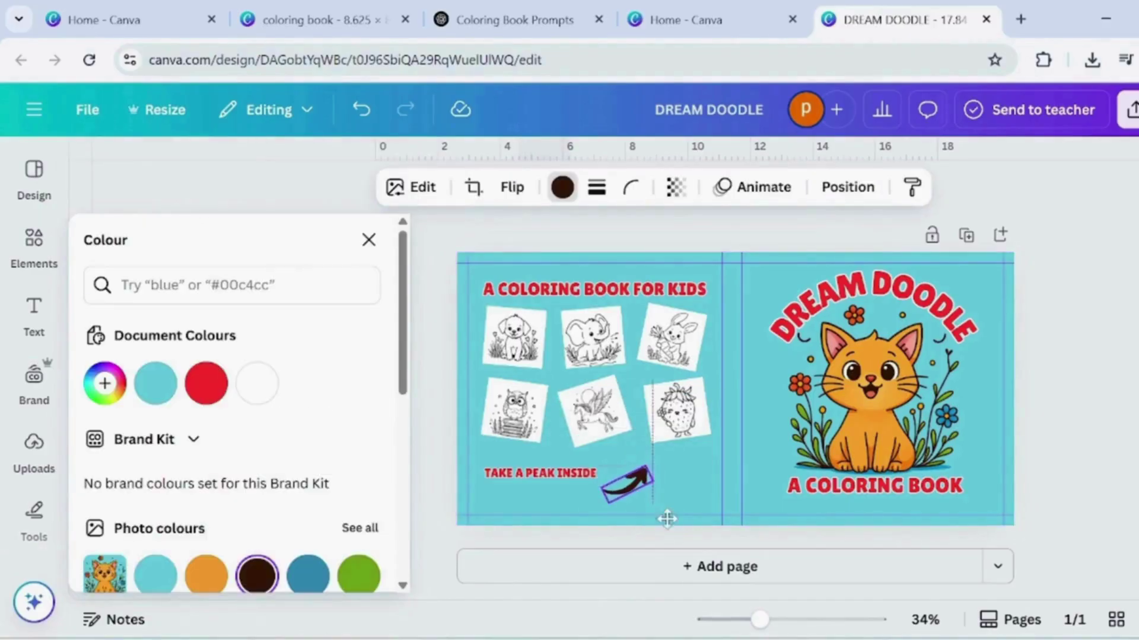
click(677, 484)
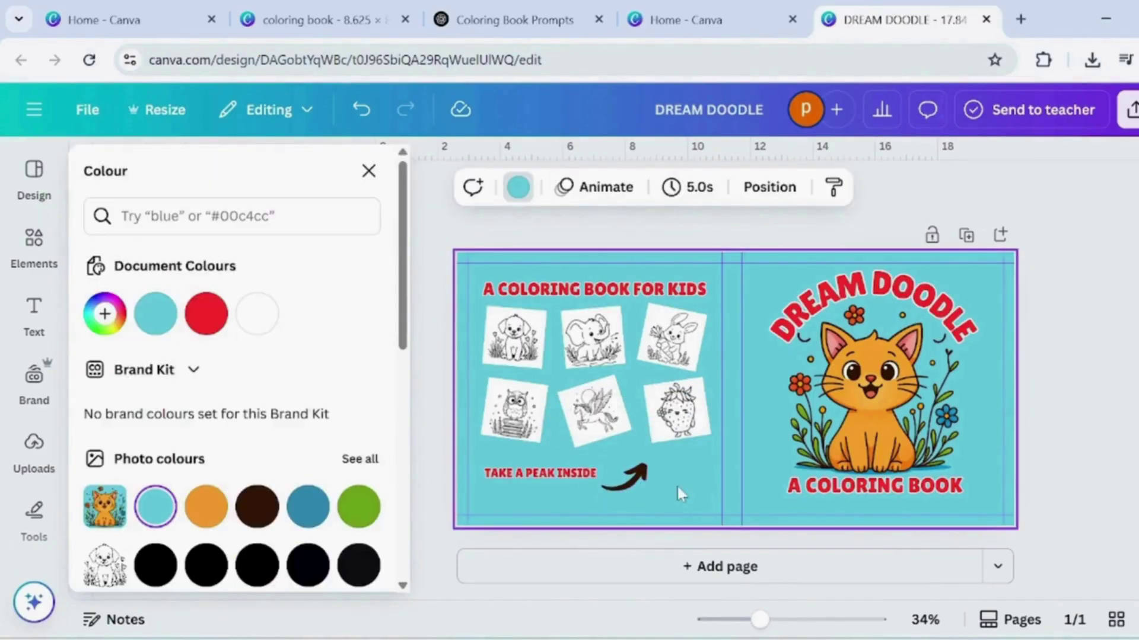
click(1096, 316)
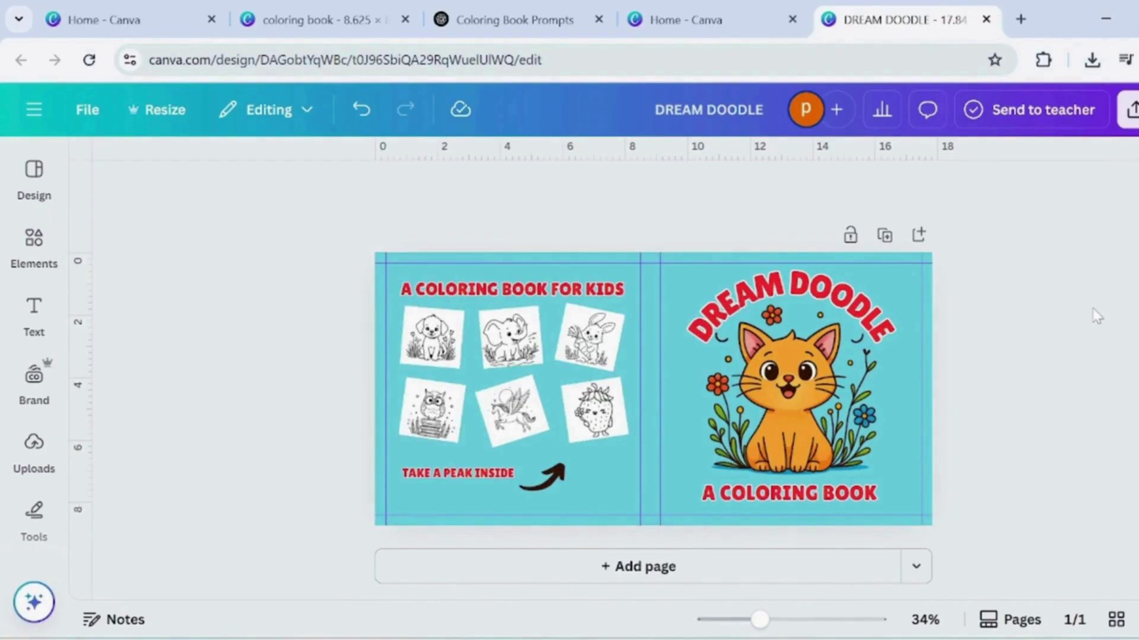
Step: Download the cover as PDF Print, choosing another colour profile instead of the default RGB
click(1130, 110)
click(868, 501)
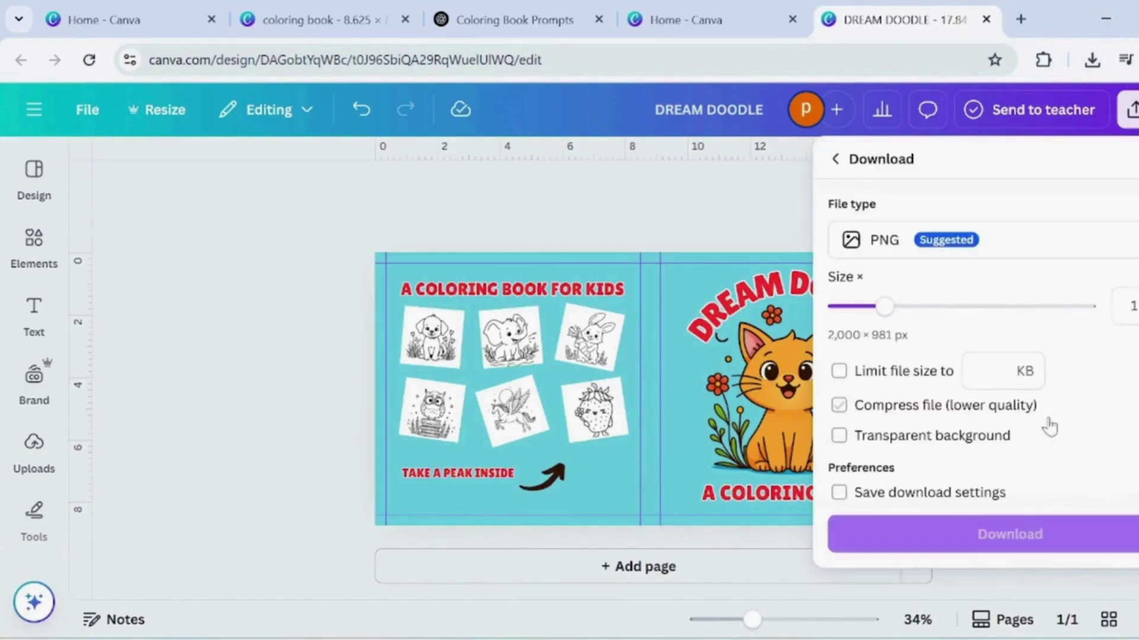
click(1049, 242)
click(1018, 467)
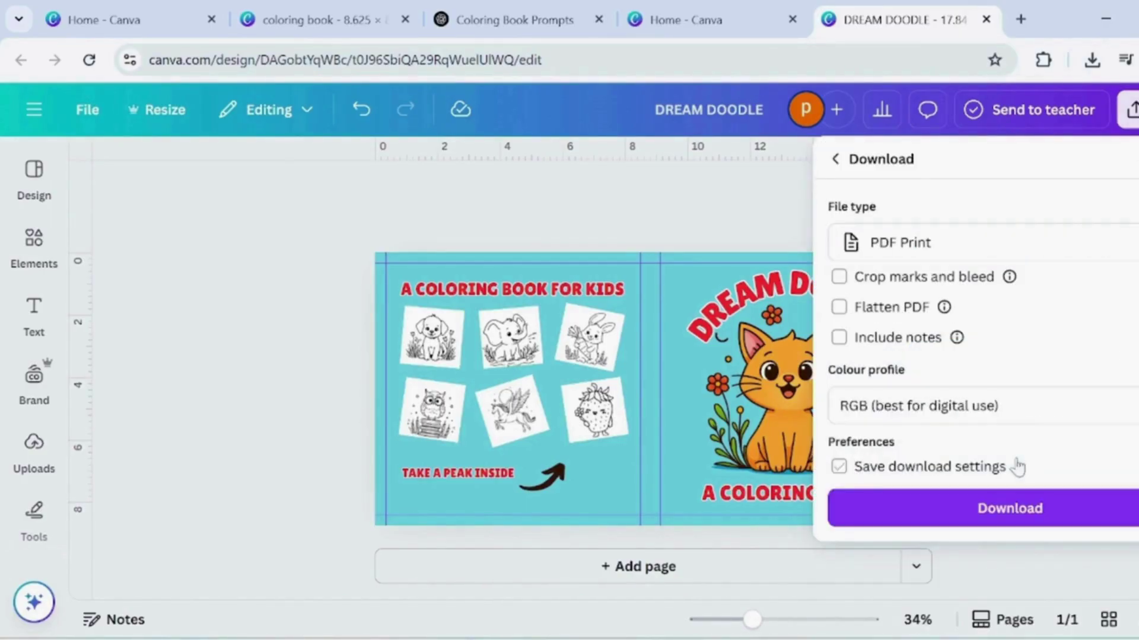
click(1092, 406)
click(1093, 498)
click(1026, 521)
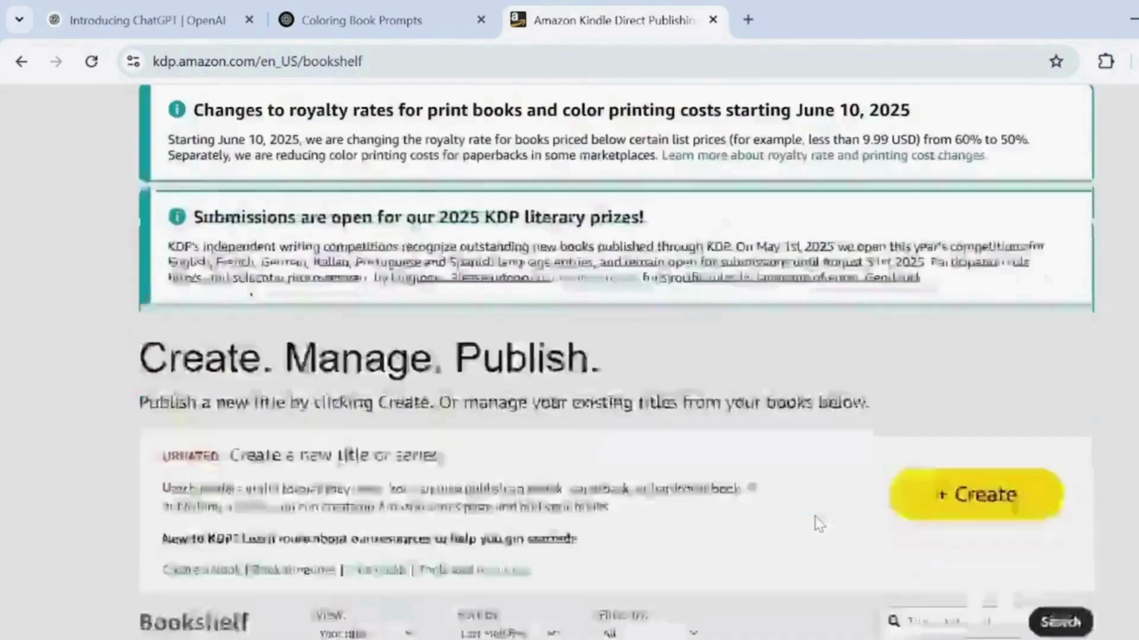
Step: In Amazon Kindle Direct Publishing, start creating a new paperback title
scroll(819, 524, down, 4)
click(987, 270)
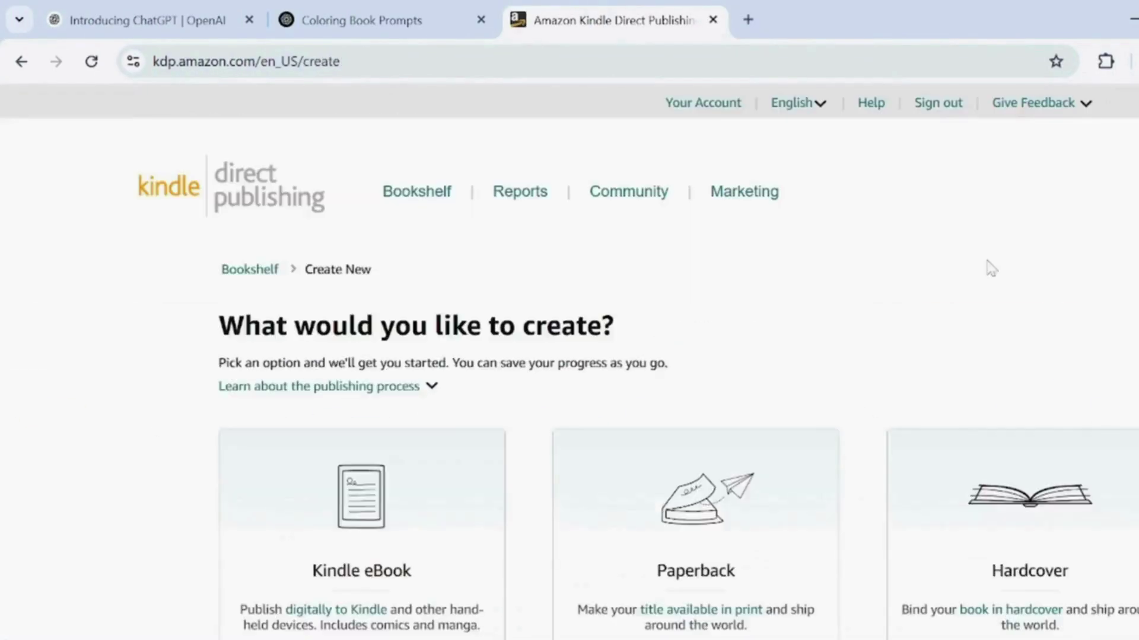
scroll(686, 460, down, 5)
click(692, 414)
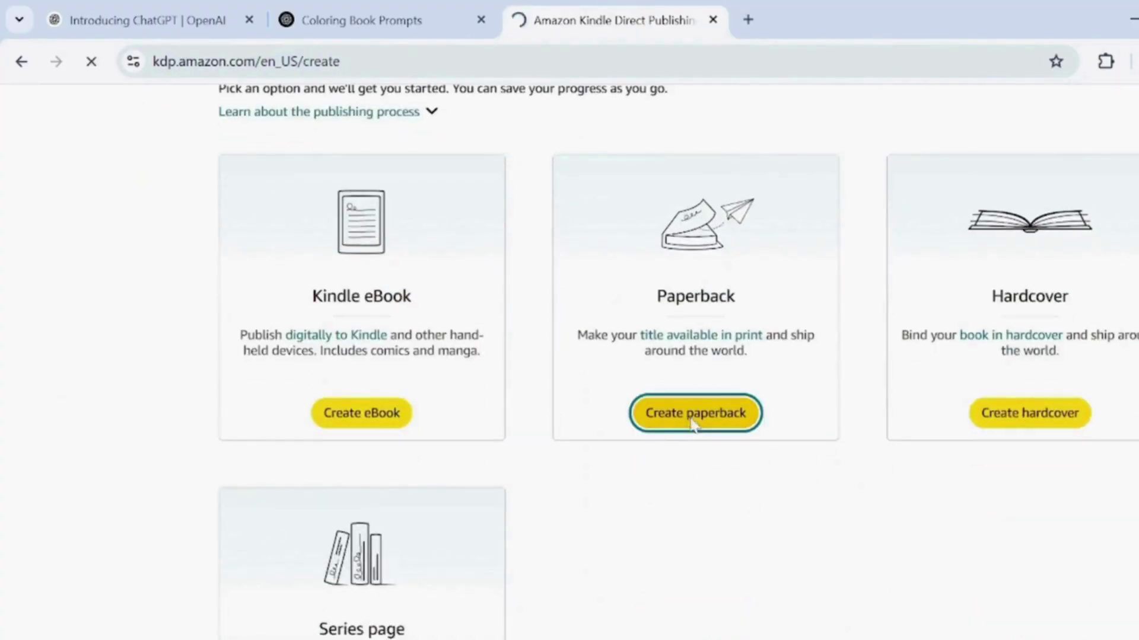
Step: Enter "Dream Doodle" as the book title and "A Coloring book" as the subtitle
scroll(691, 424, down, 4)
click(691, 382)
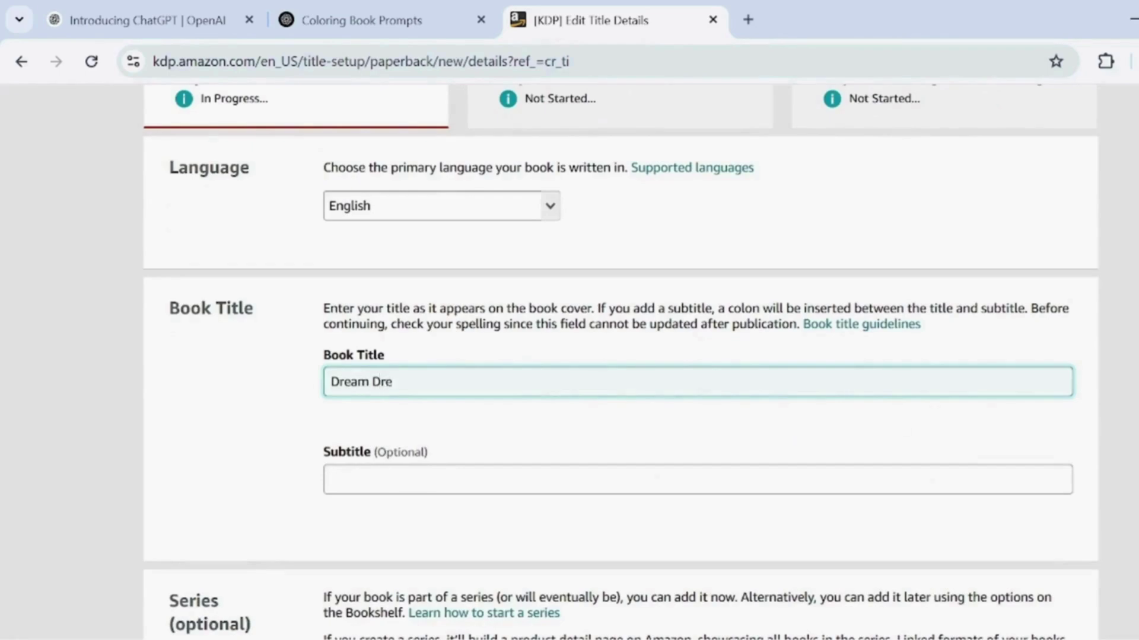
click(331, 479)
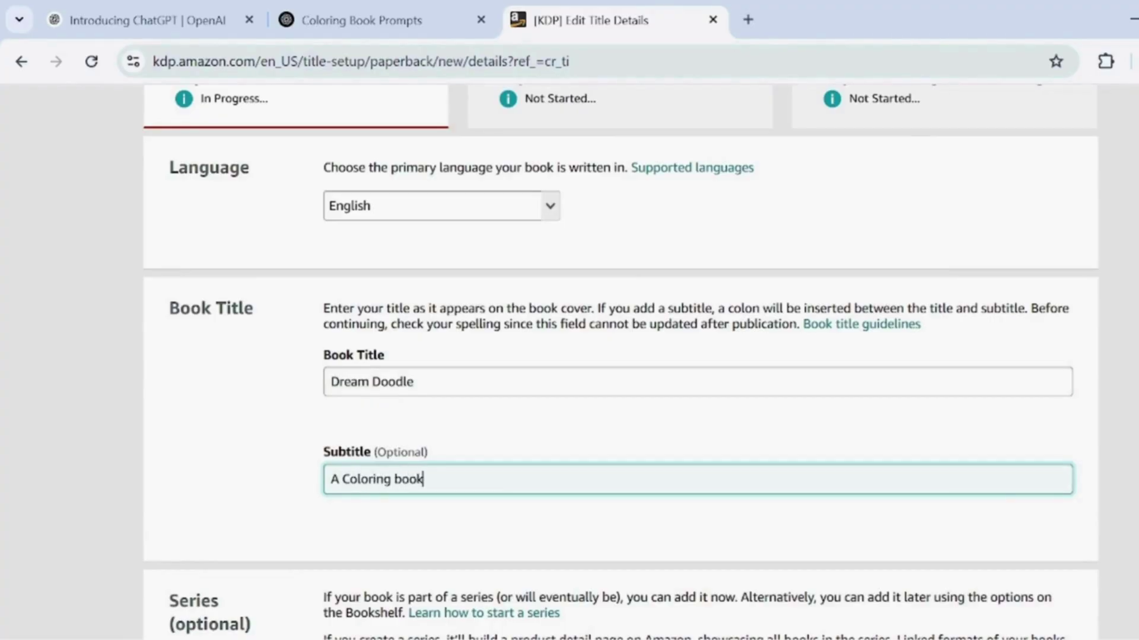
Step: Fill in the primary author's first and last name
scroll(448, 503, down, 10)
click(475, 408)
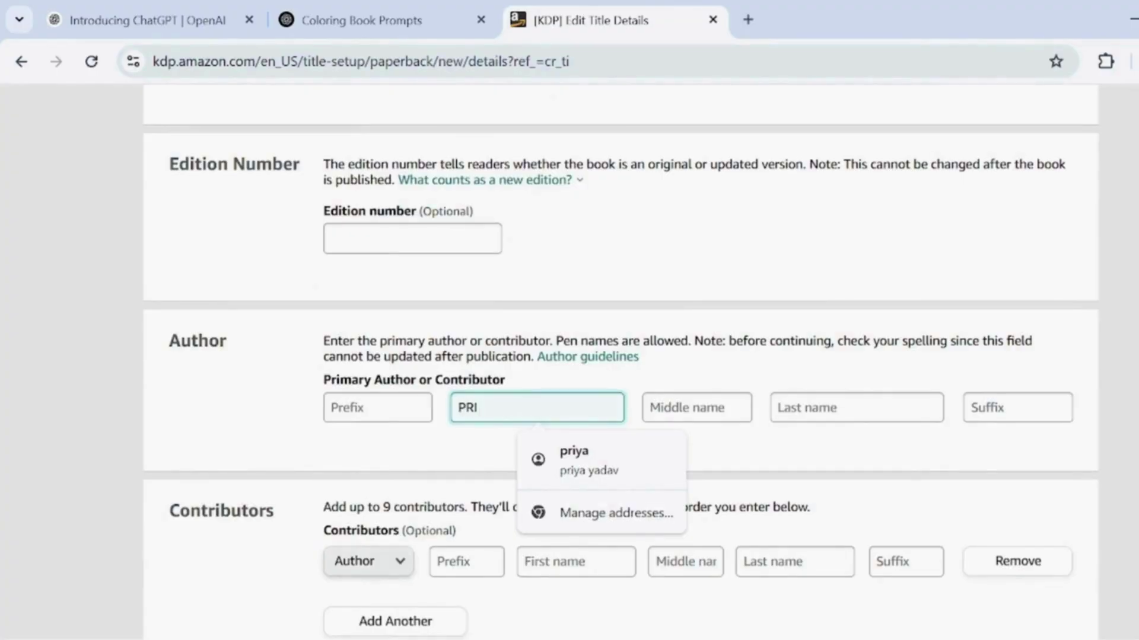
click(807, 407)
text(ARTZ)
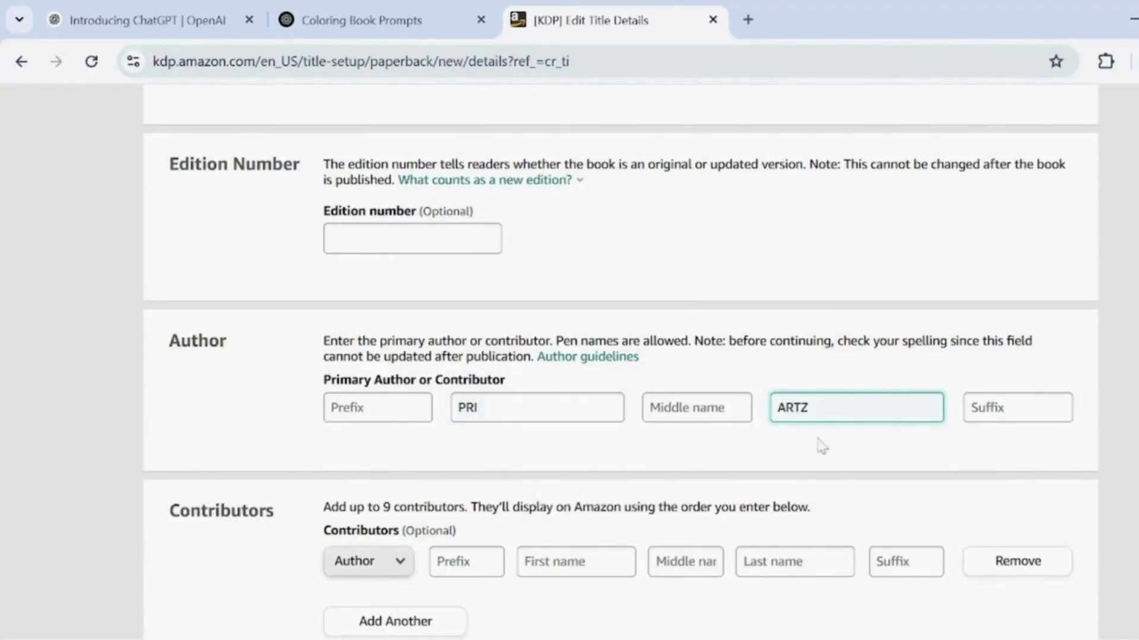
Step: Copy the book description from the ChatGPT "Coloring Book Prompts" chat and paste it into the KDP description field
scroll(817, 439, down, 8)
click(625, 433)
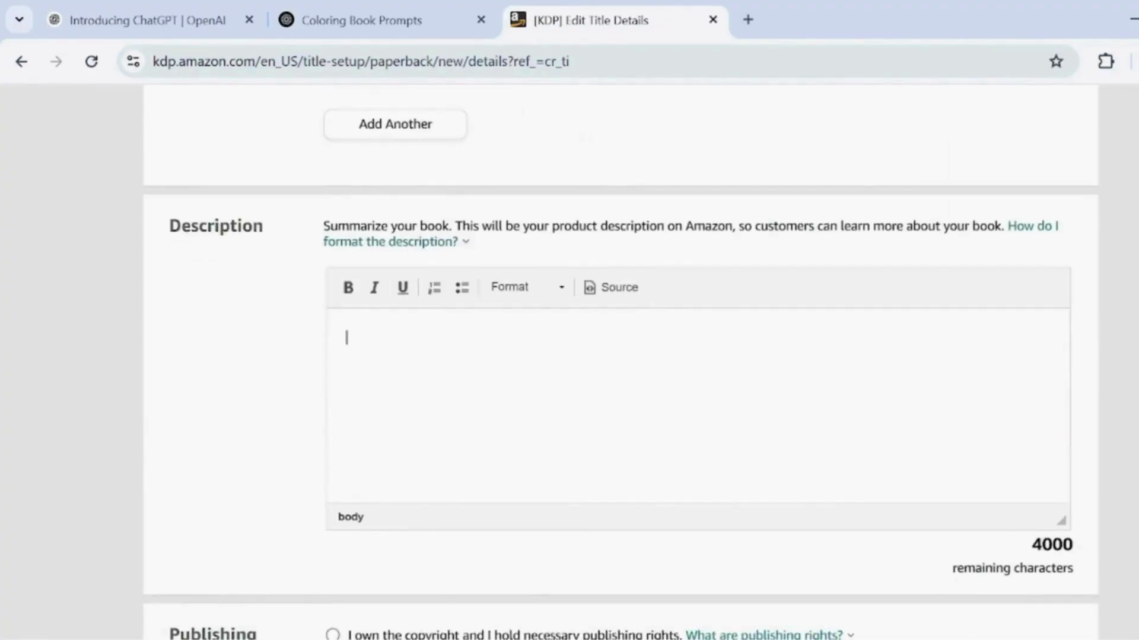
click(362, 23)
scroll(437, 284, down, 2)
drag(437, 287, 1015, 418)
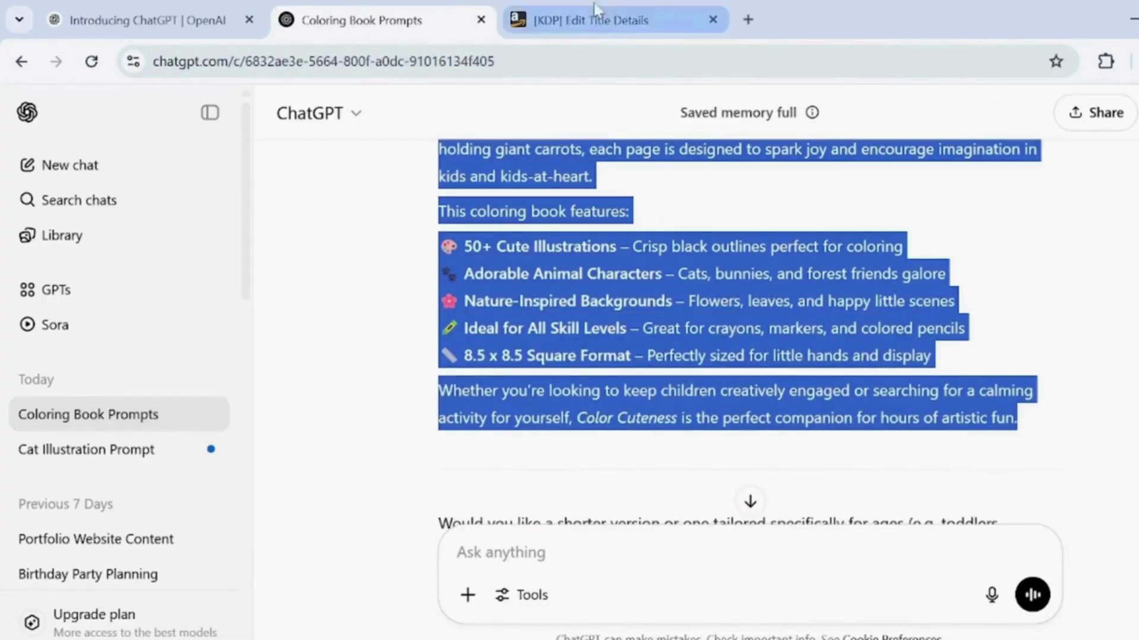
click(590, 20)
key(ctrl+v)
scroll(649, 415, down, 5)
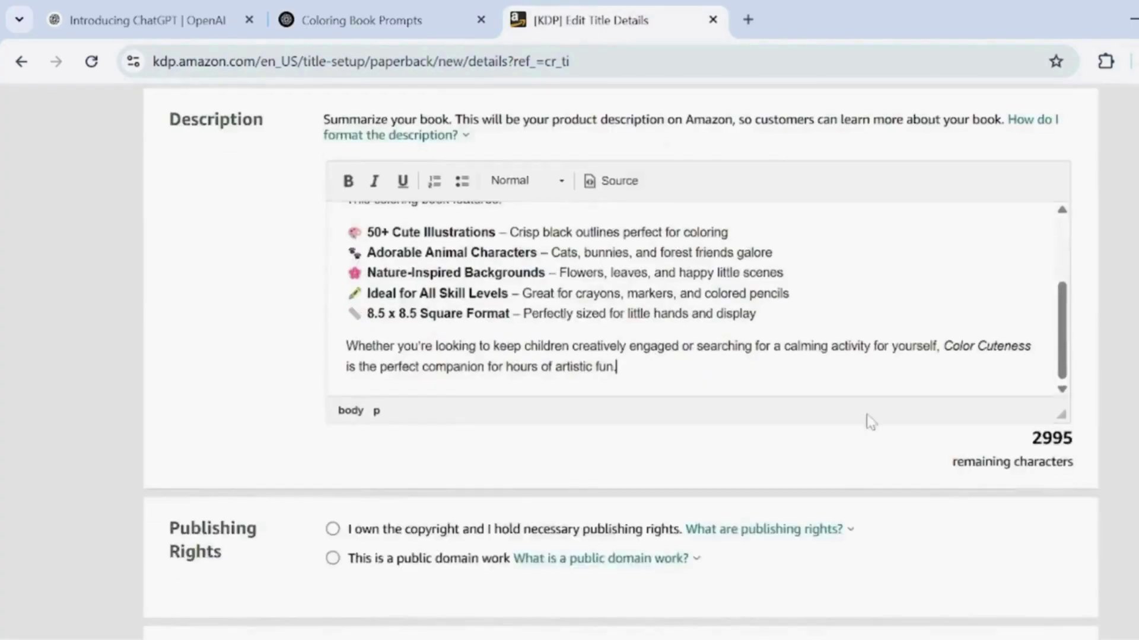
Step: Declare ownership of the copyright and publishing rights, and answer No for sexually explicit content, leaving the reading age unselected
scroll(489, 396, down, 3)
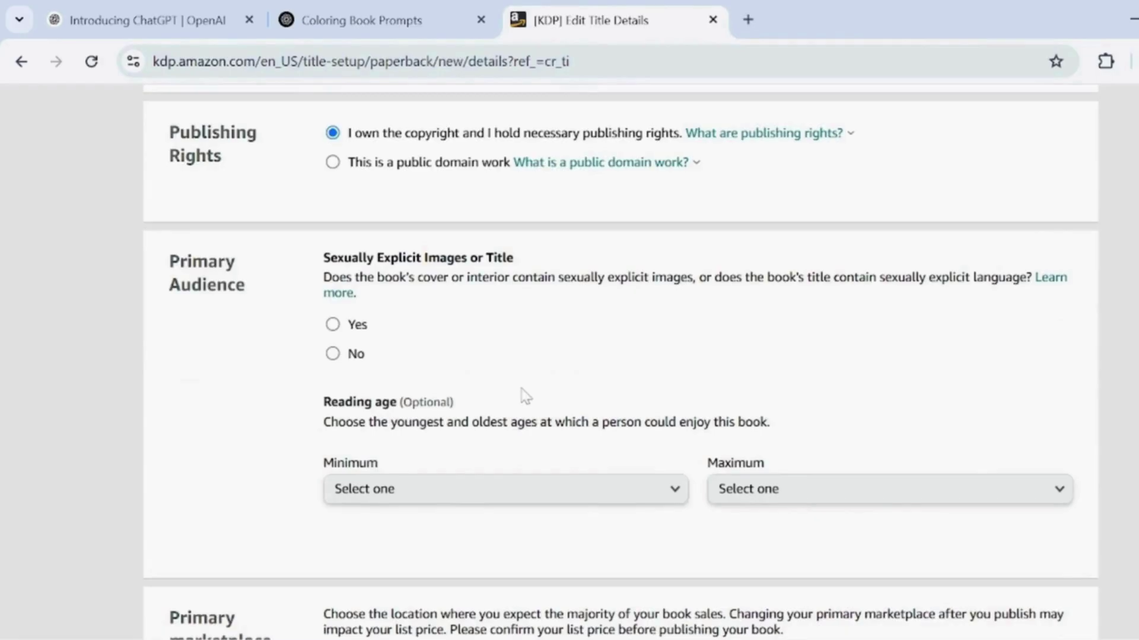
click(333, 354)
scroll(483, 356, down, 3)
click(674, 353)
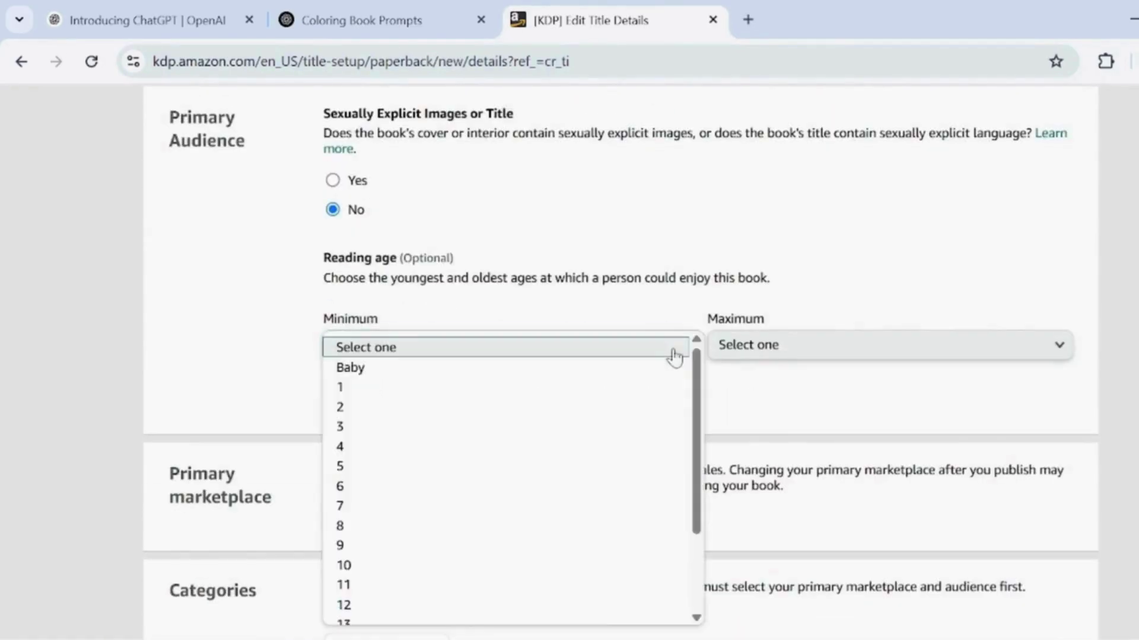
click(650, 305)
Step: Place the book in Children's Books > Animals > Farm Animals > Nonfiction and save that category choice
scroll(572, 355, down, 3)
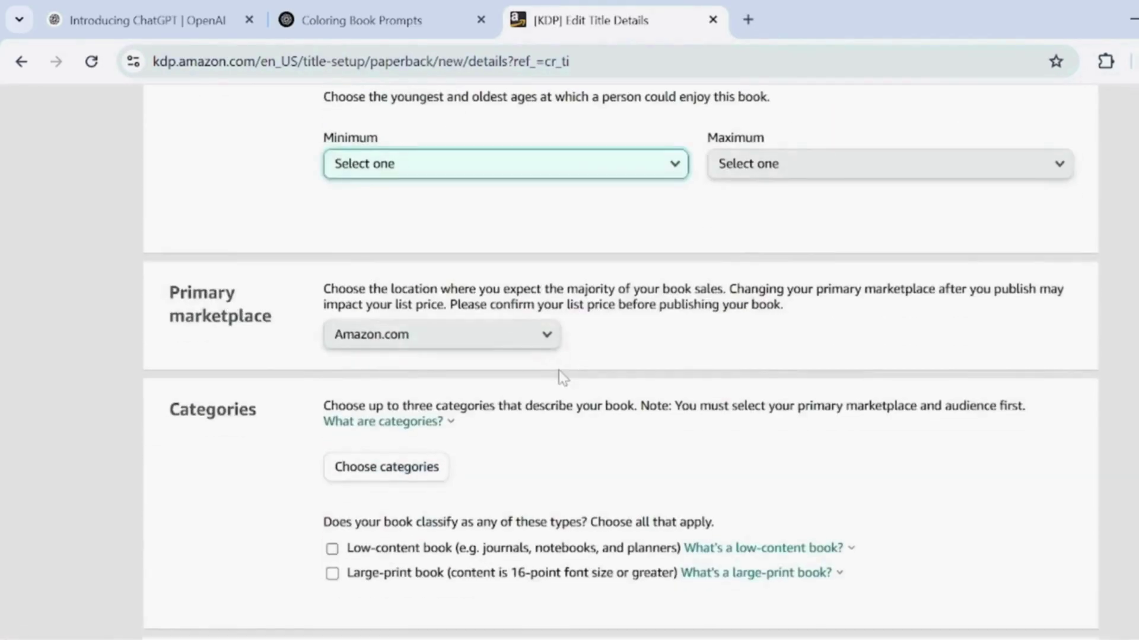
scroll(563, 377, down, 2)
click(418, 363)
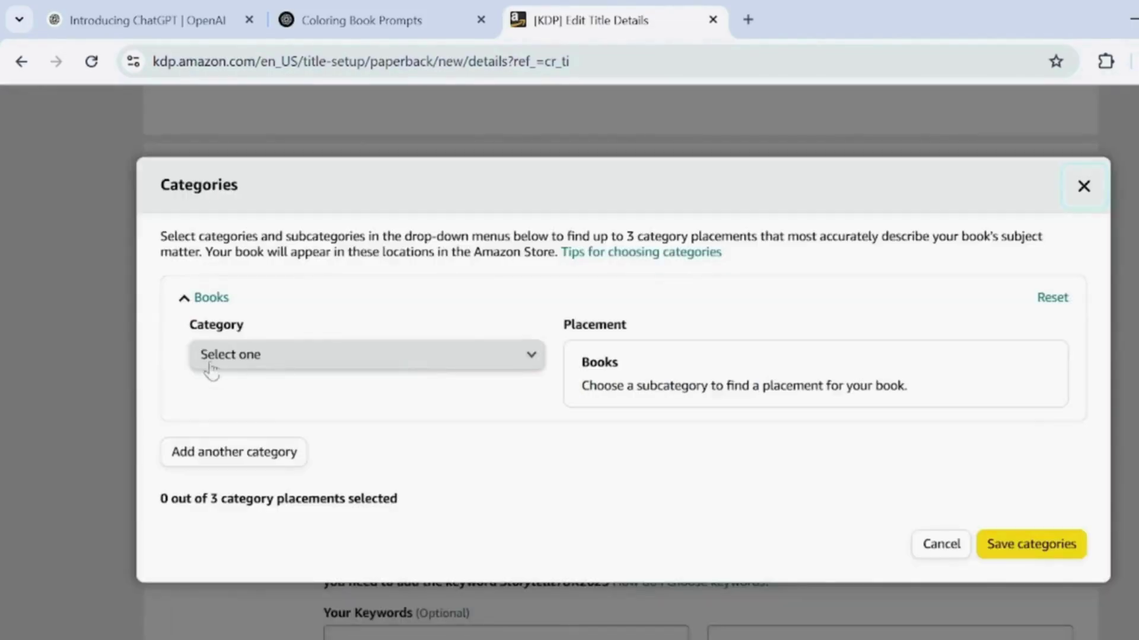
click(532, 366)
click(507, 440)
click(526, 419)
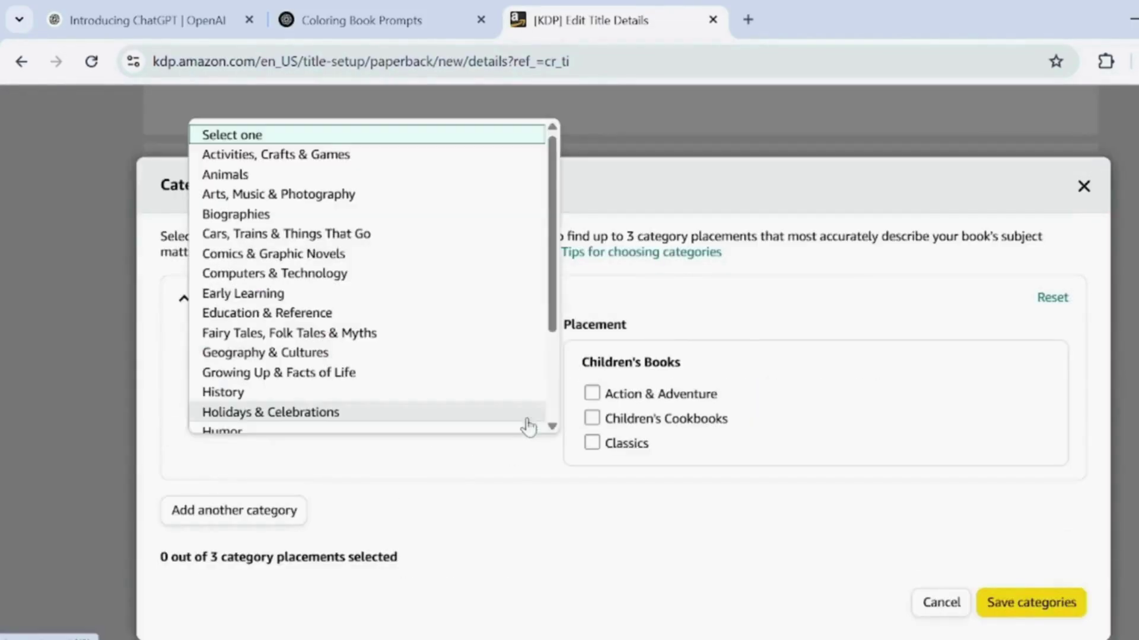
click(297, 175)
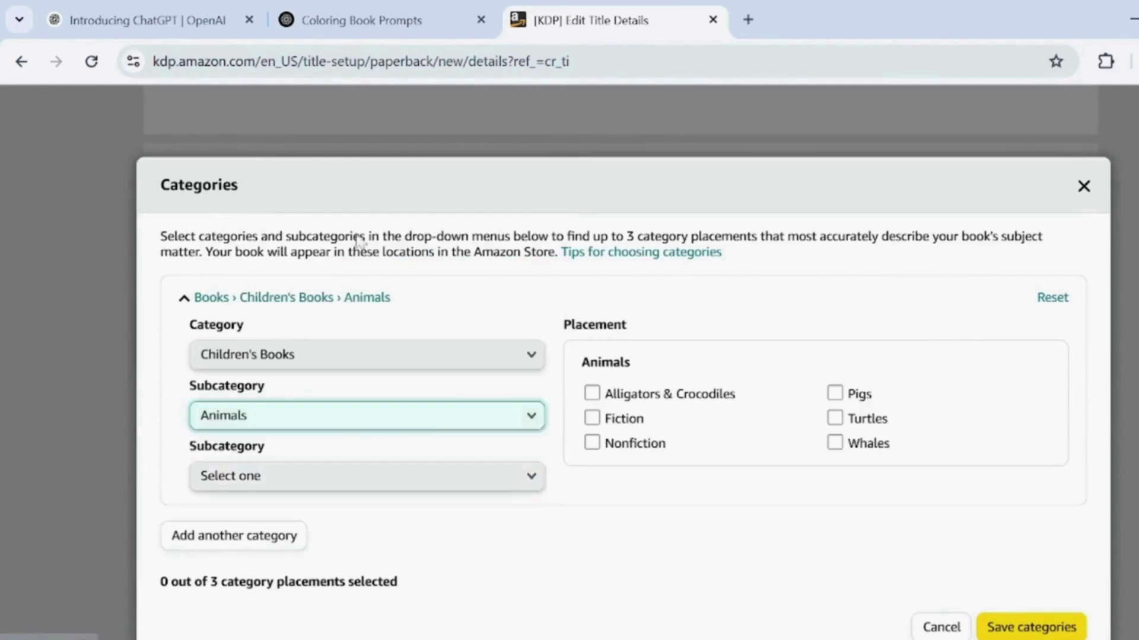
click(530, 486)
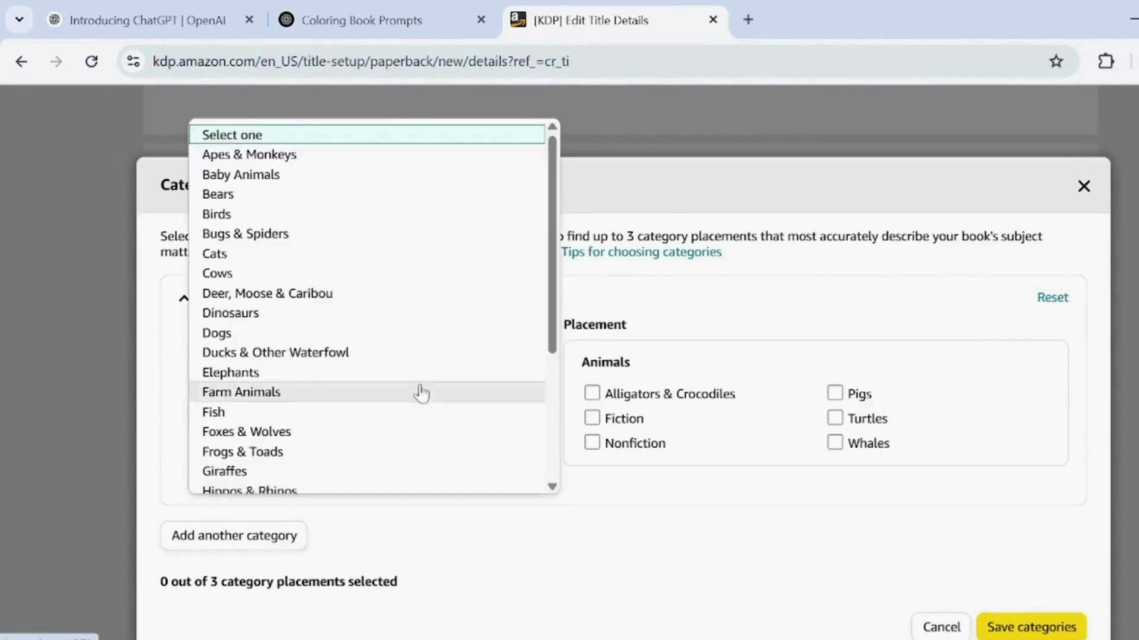
click(388, 394)
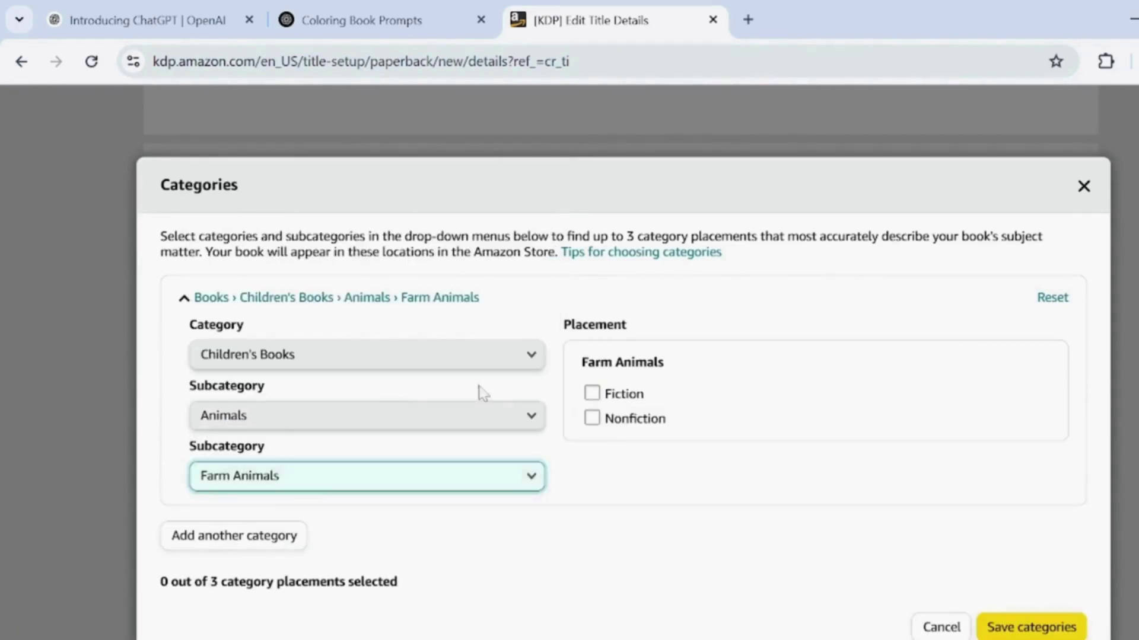
click(592, 418)
click(1026, 615)
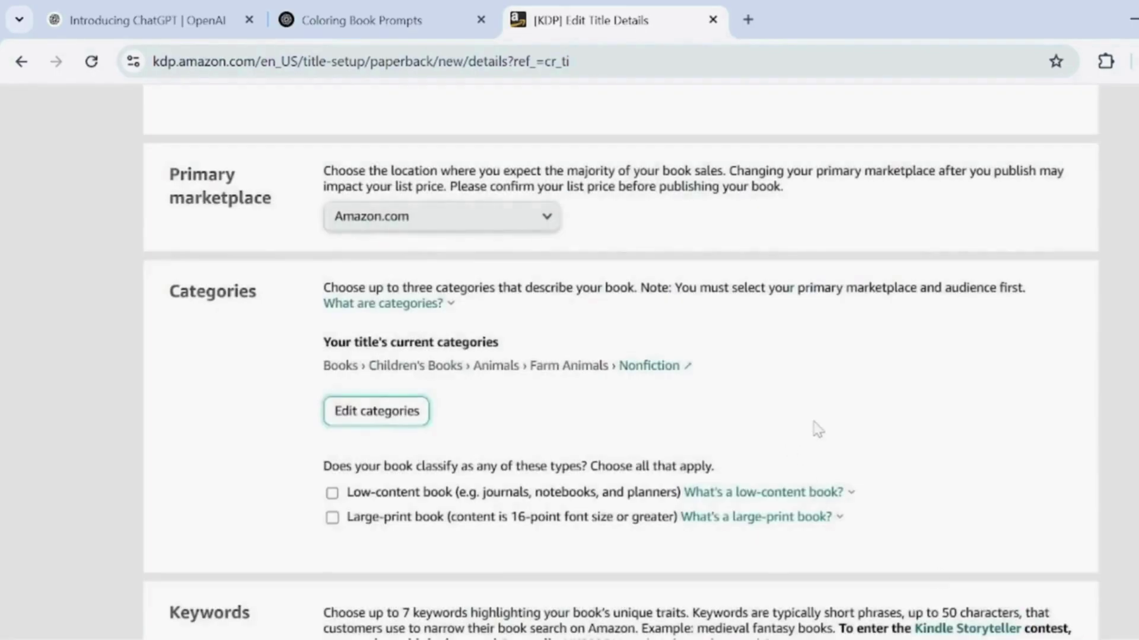
Step: Fill six keyword fields with phrases from the ChatGPT "Coloring Book Prompts" chat, such as "Cute animal coloring book" and "Toddler coloring book"
scroll(817, 428, down, 6)
click(374, 308)
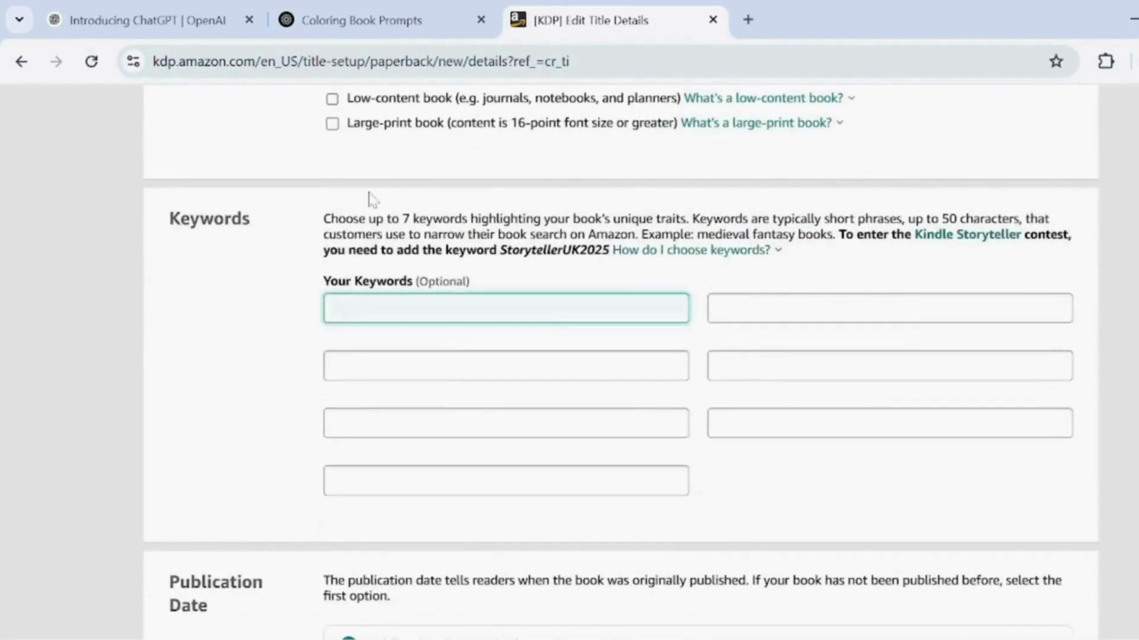
click(380, 19)
scroll(635, 386, down, 10)
drag(469, 211, 668, 239)
click(549, 7)
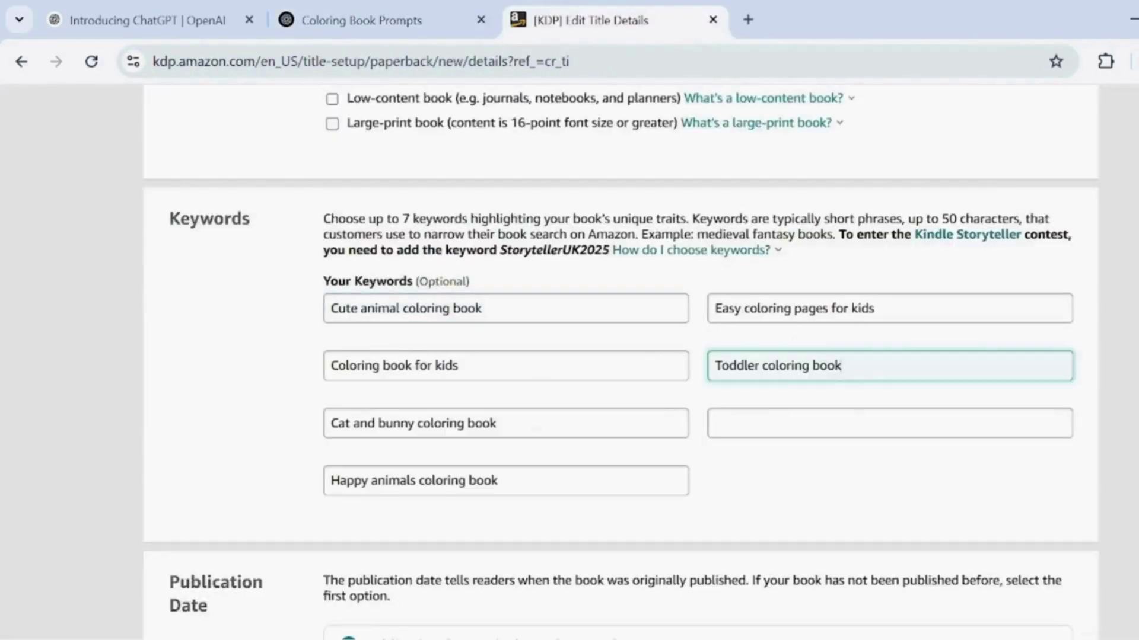
Step: Enter "Kids coloring book animals" in the remaining keyword field and save the paperback details to continue to the content page
click(889, 423)
text(Kids coloring book animals)
scroll(795, 475, down, 5)
scroll(796, 475, down, 4)
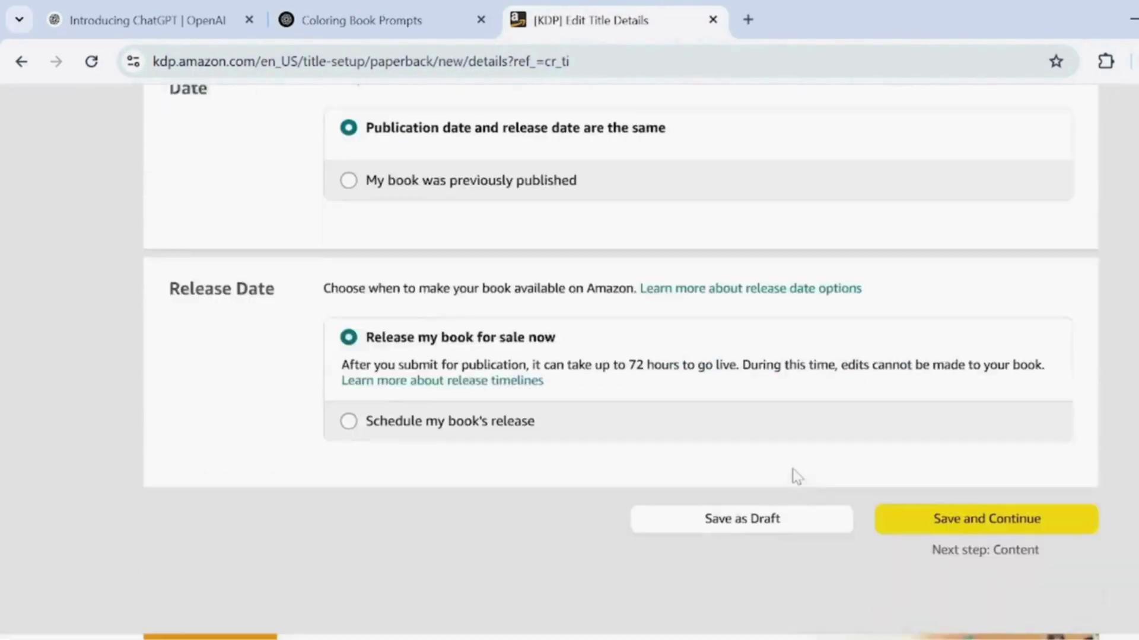
click(958, 491)
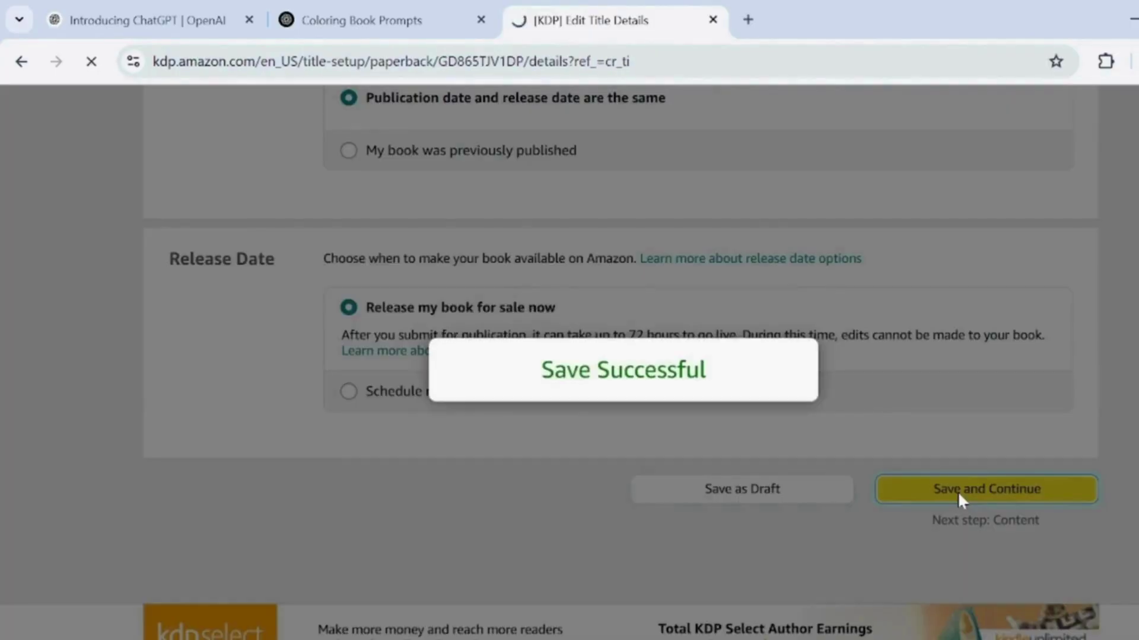
Step: Assign a free KDP ISBN to the book
scroll(783, 523, down, 3)
scroll(783, 523, down, 3)
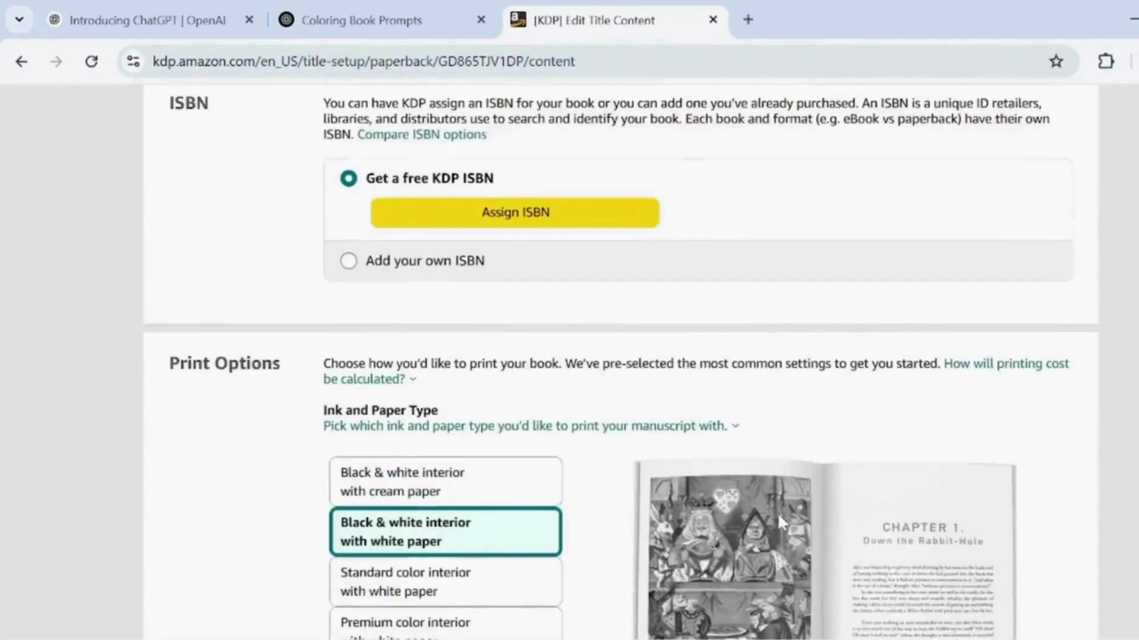
scroll(641, 418, up, 3)
click(519, 315)
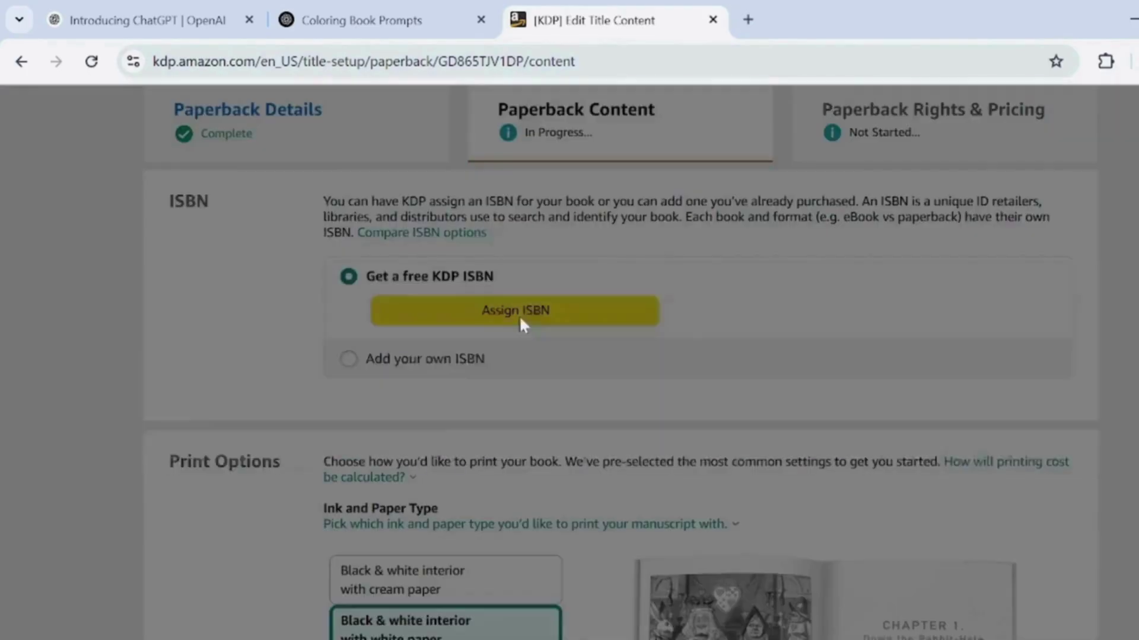
click(965, 421)
click(562, 525)
Step: Set the trim size to 8.5 x 8.5 in, keeping the black and white interior with white paper
scroll(558, 510, down, 5)
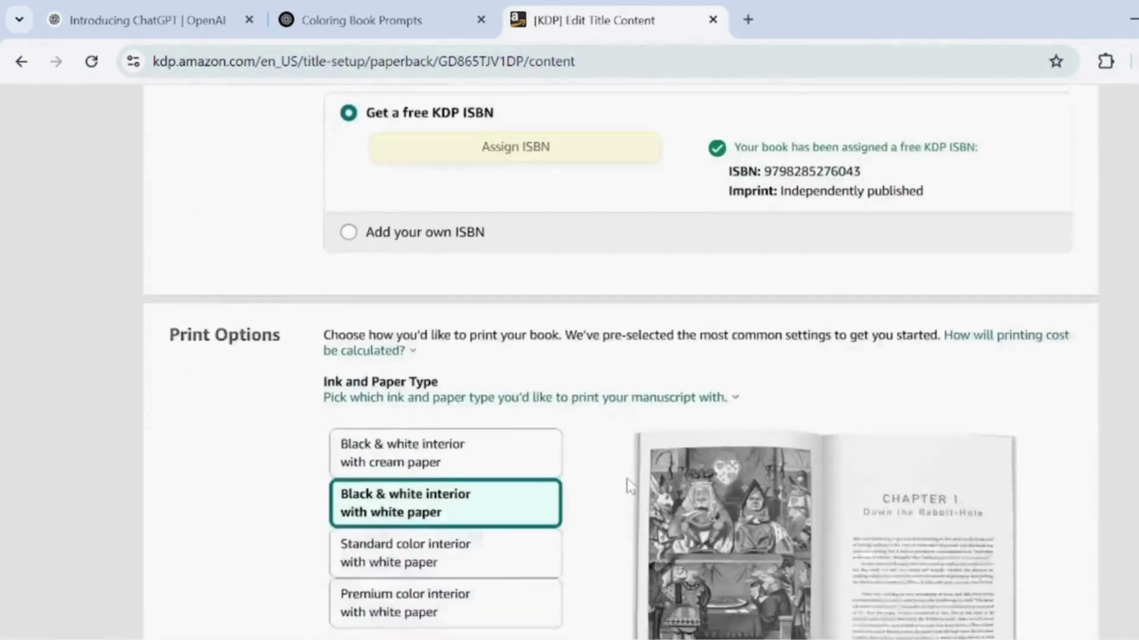
scroll(555, 503, down, 6)
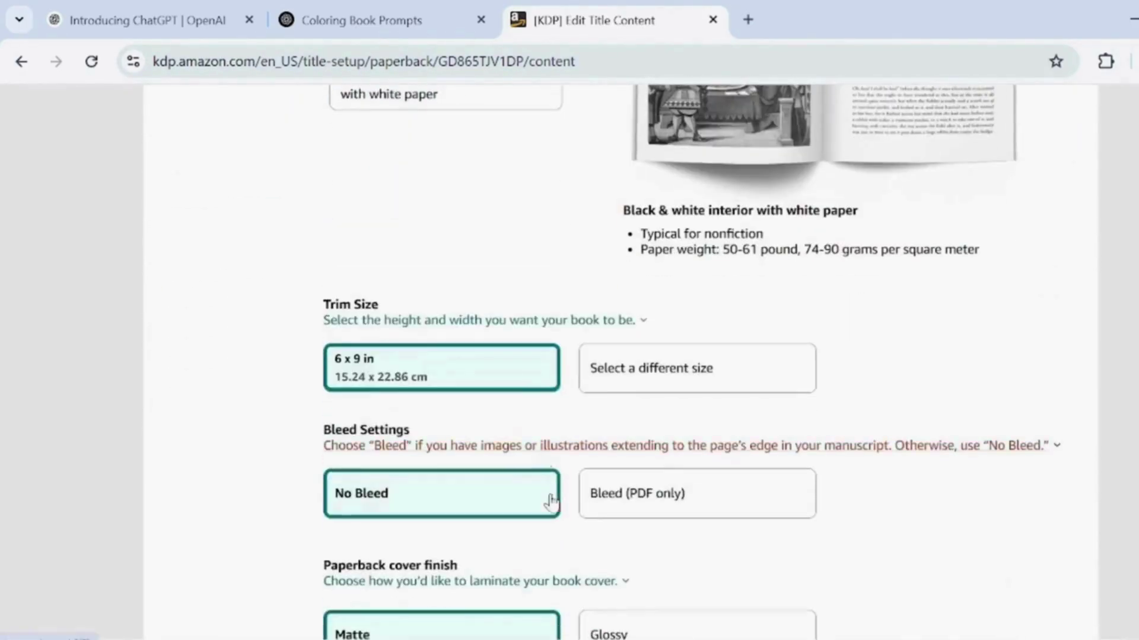
click(652, 371)
click(830, 448)
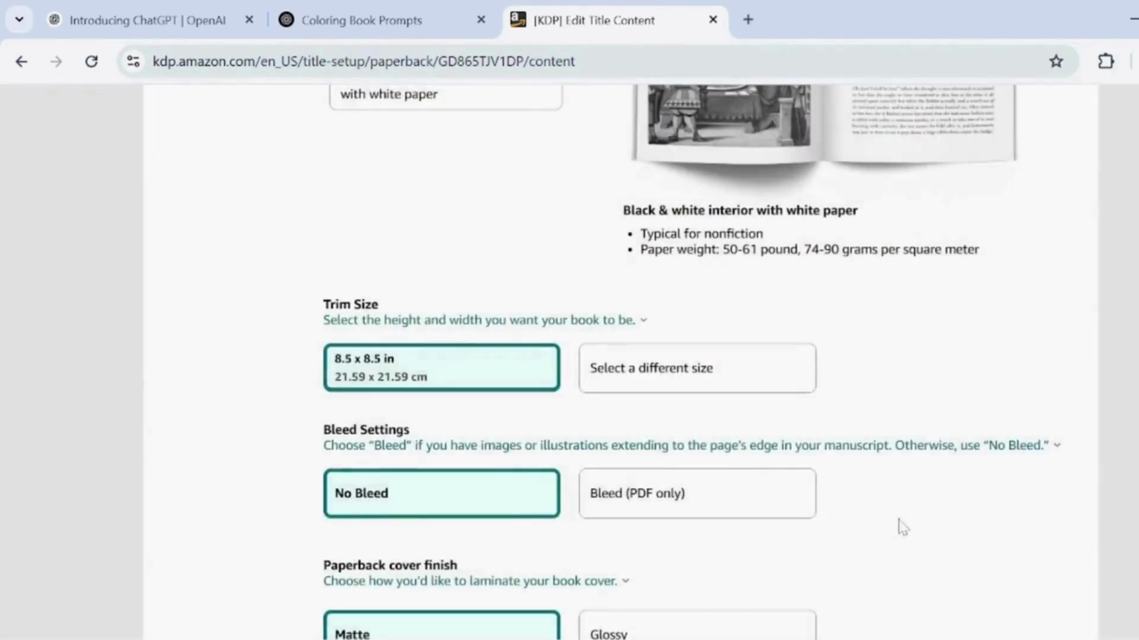
Step: Set the bleed setting to Bleed (PDF only) and the paperback cover finish to Glossy
click(680, 498)
scroll(704, 546, down, 2)
click(648, 427)
Step: Upload the PDF "This book belongs to" from Downloads as the book's manuscript
scroll(760, 406, down, 6)
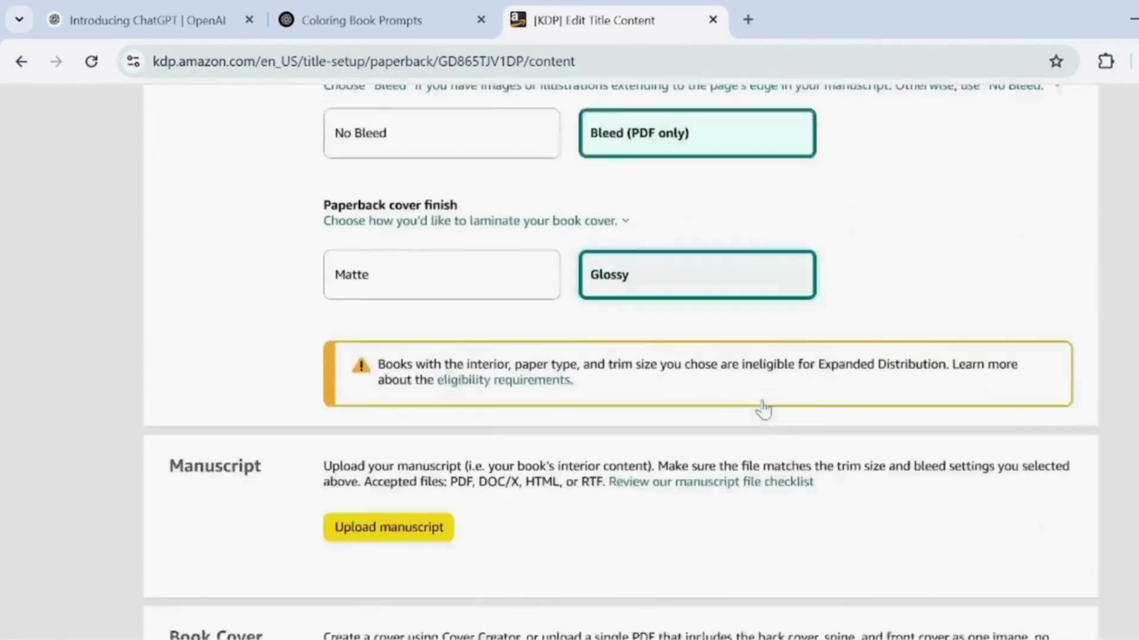
click(399, 343)
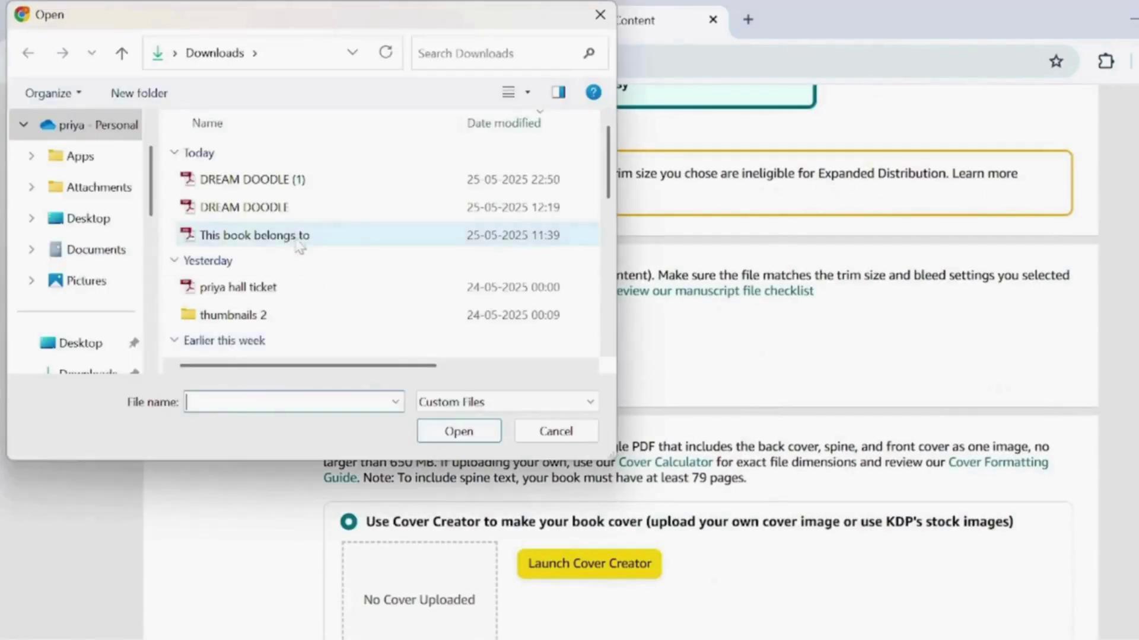
click(299, 248)
click(458, 431)
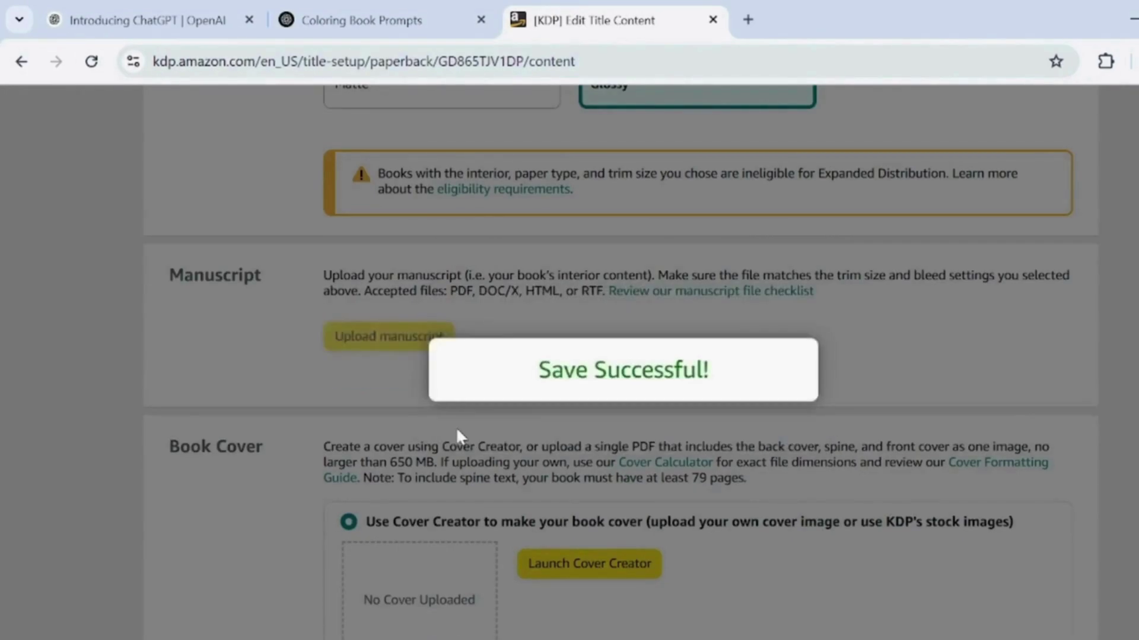
Step: Choose to use an existing print-ready cover and upload the PDF "DREAM DOODLE (1)" as the cover file
scroll(580, 453, down, 5)
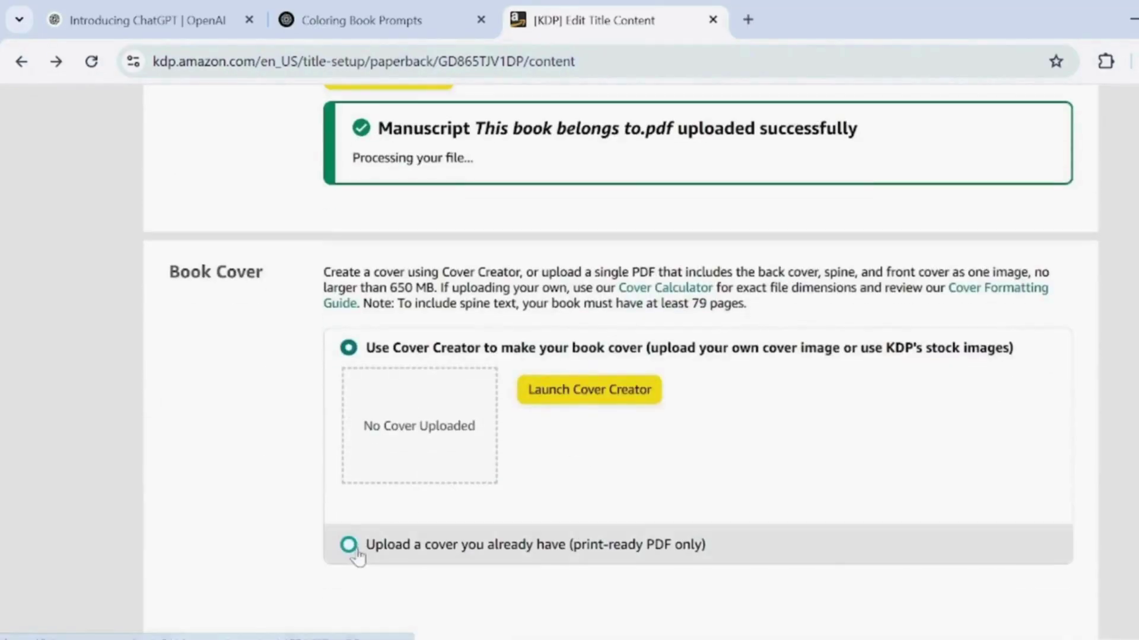
click(349, 545)
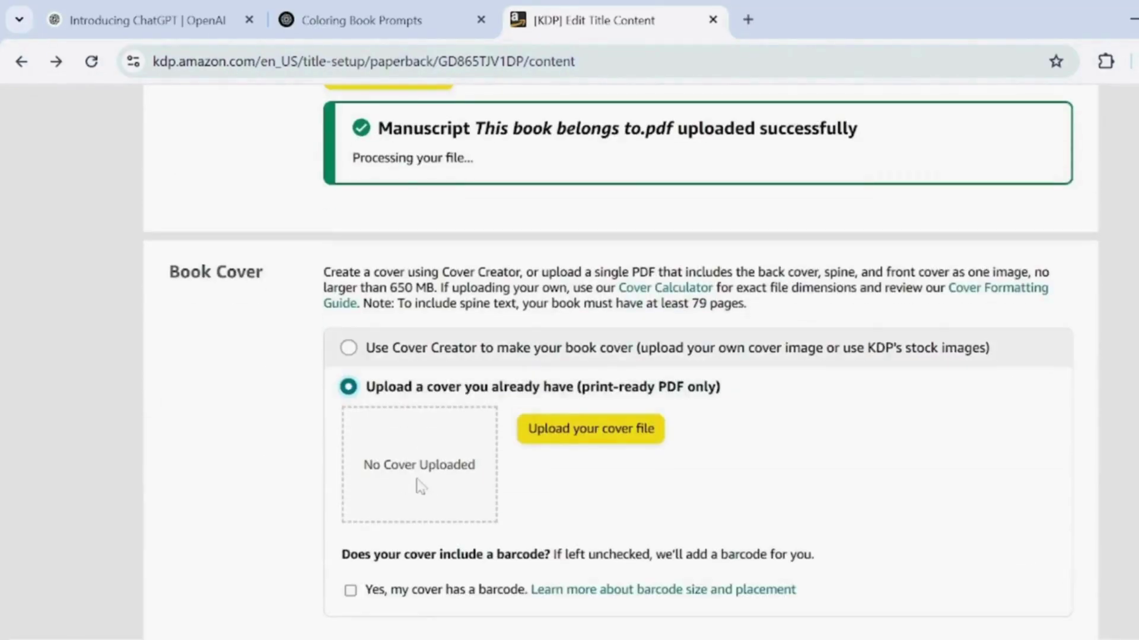
click(569, 429)
click(332, 181)
click(458, 431)
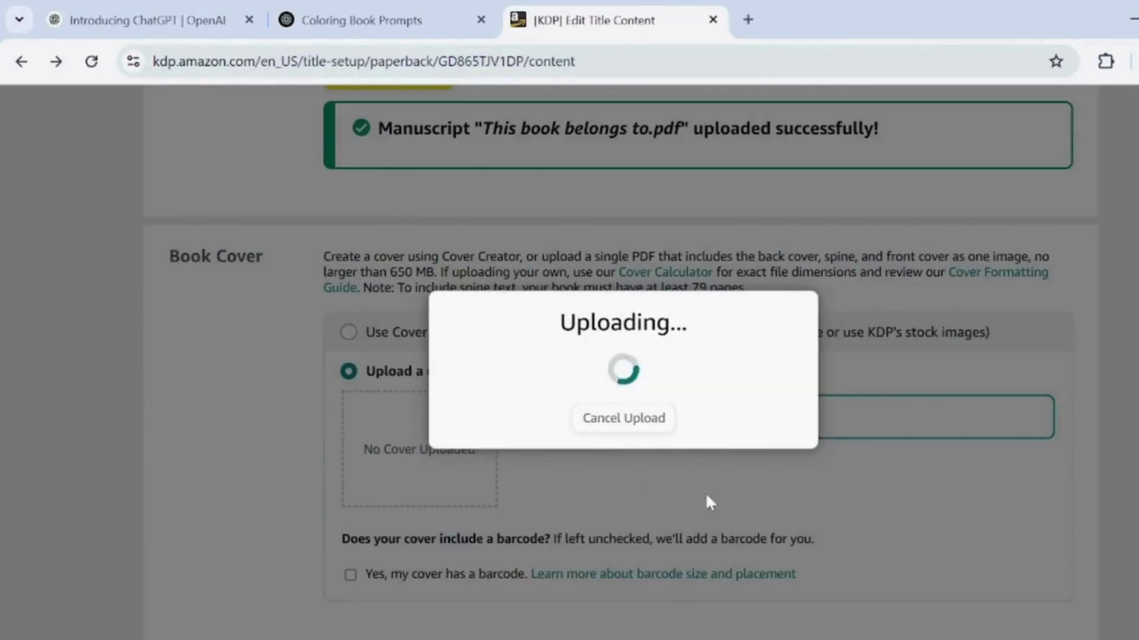
Step: Answer Yes to the use of AI tools in the book and set AI-generated texts to None
scroll(771, 493, down, 5)
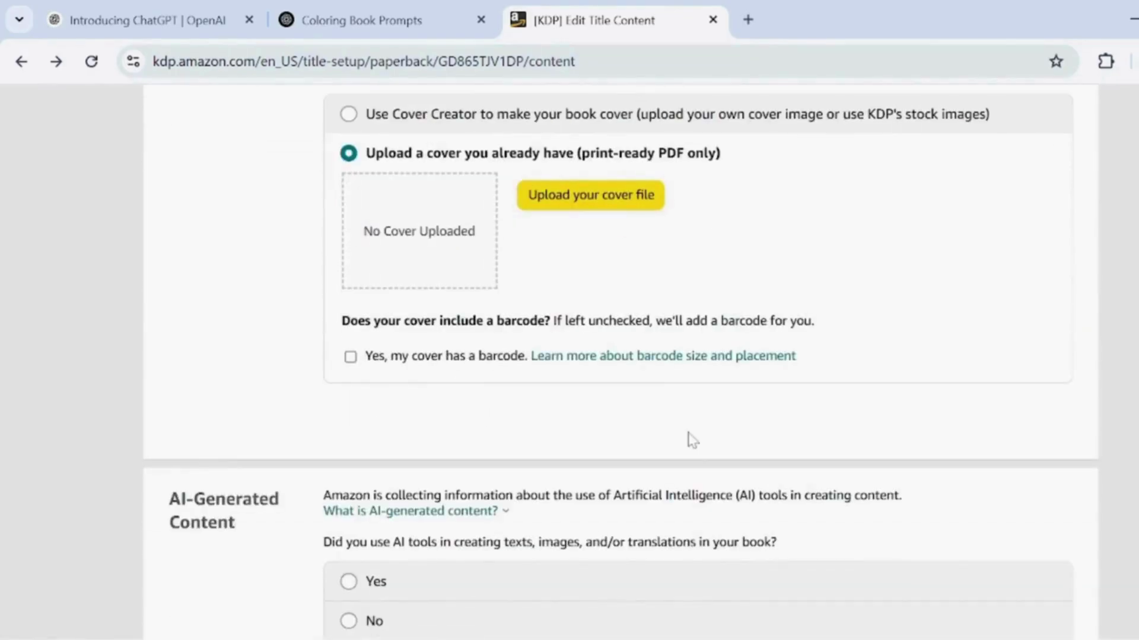
scroll(692, 440, down, 5)
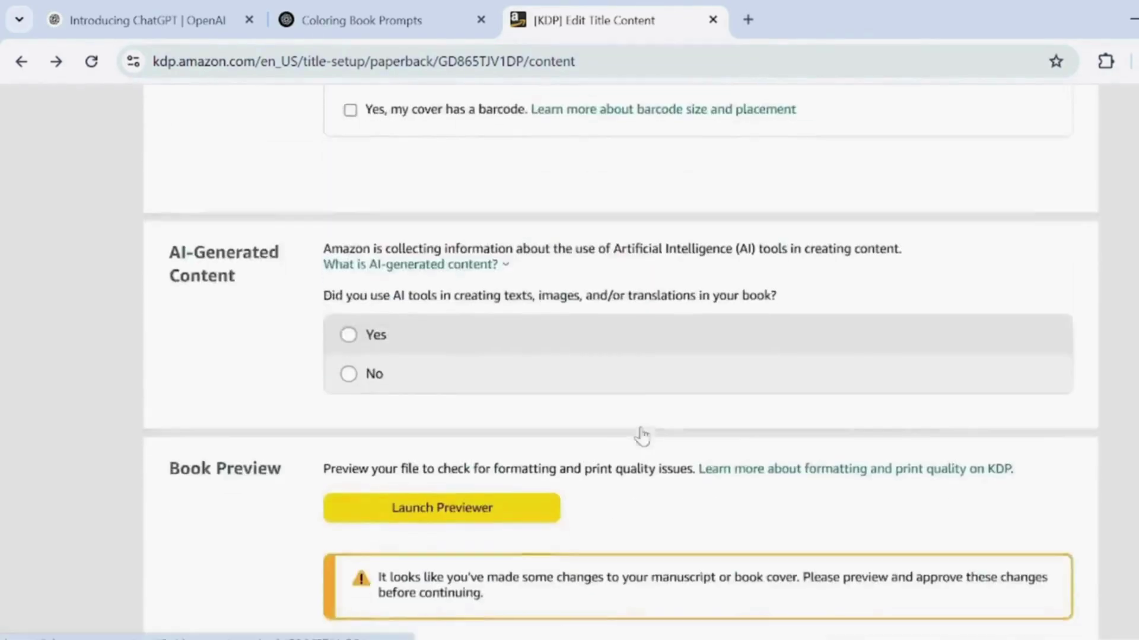
click(348, 293)
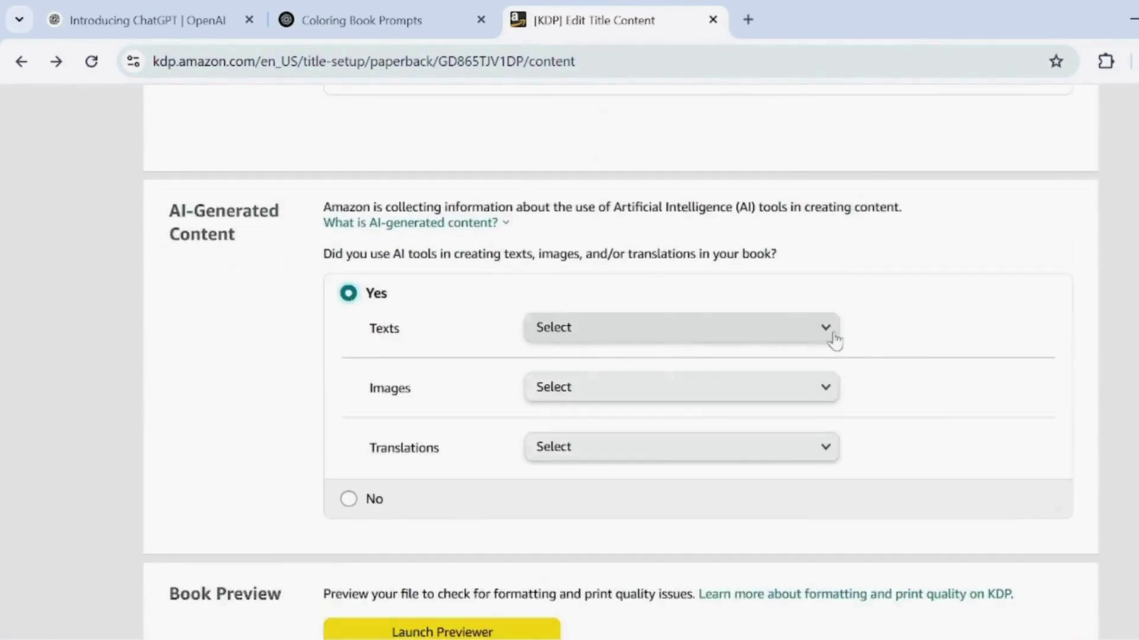
click(830, 337)
click(786, 330)
Step: Declare many AI-generated images with minimal or no editing, made with DALL-E, and set AI translations to None
click(791, 386)
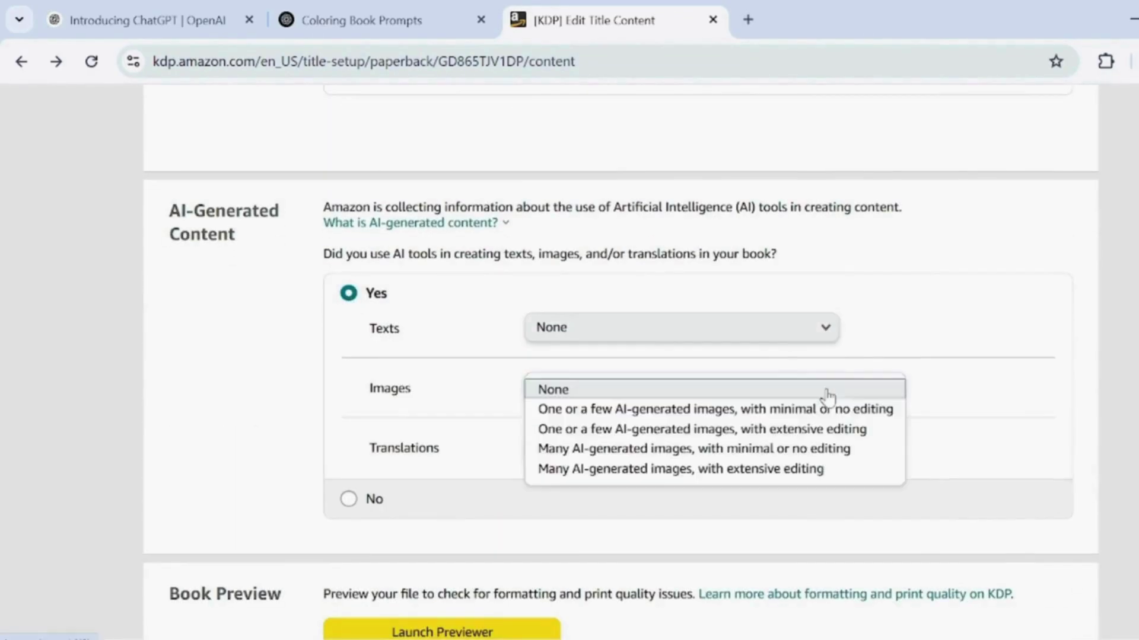
click(837, 449)
click(598, 452)
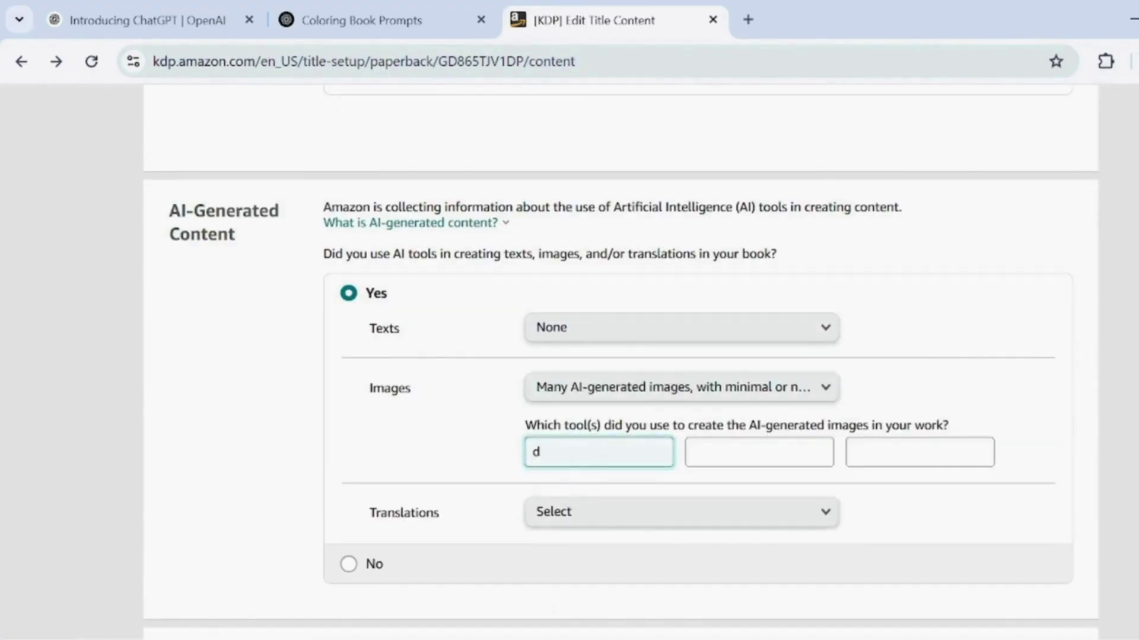
click(679, 516)
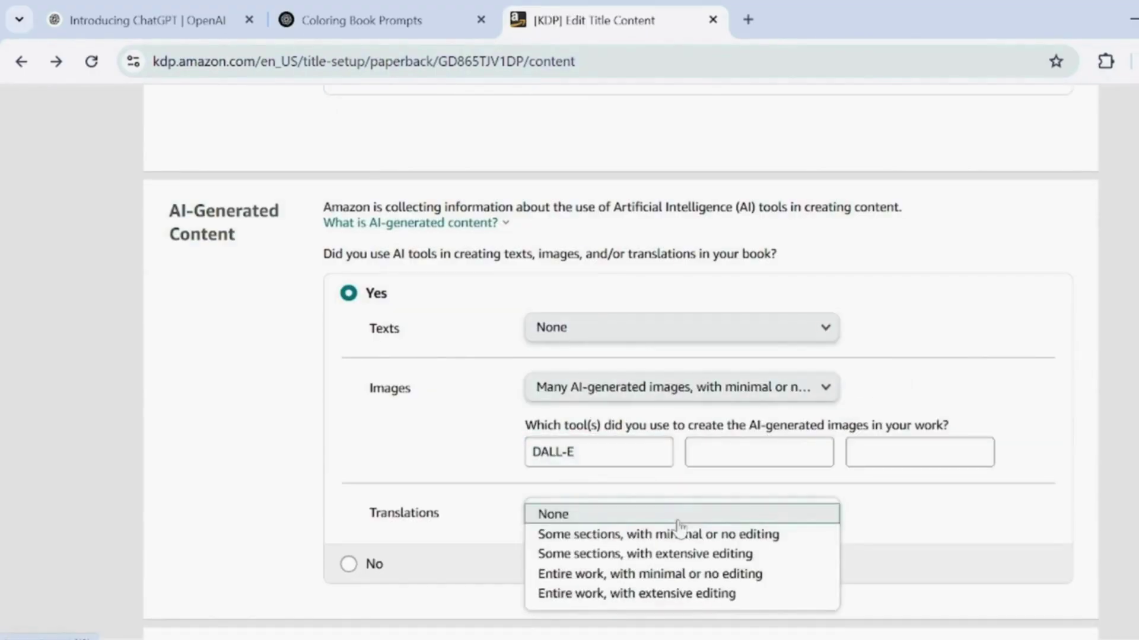
click(665, 521)
Step: Check the upload status of the cover file and the remaining sections of the content page
scroll(676, 526, down, 7)
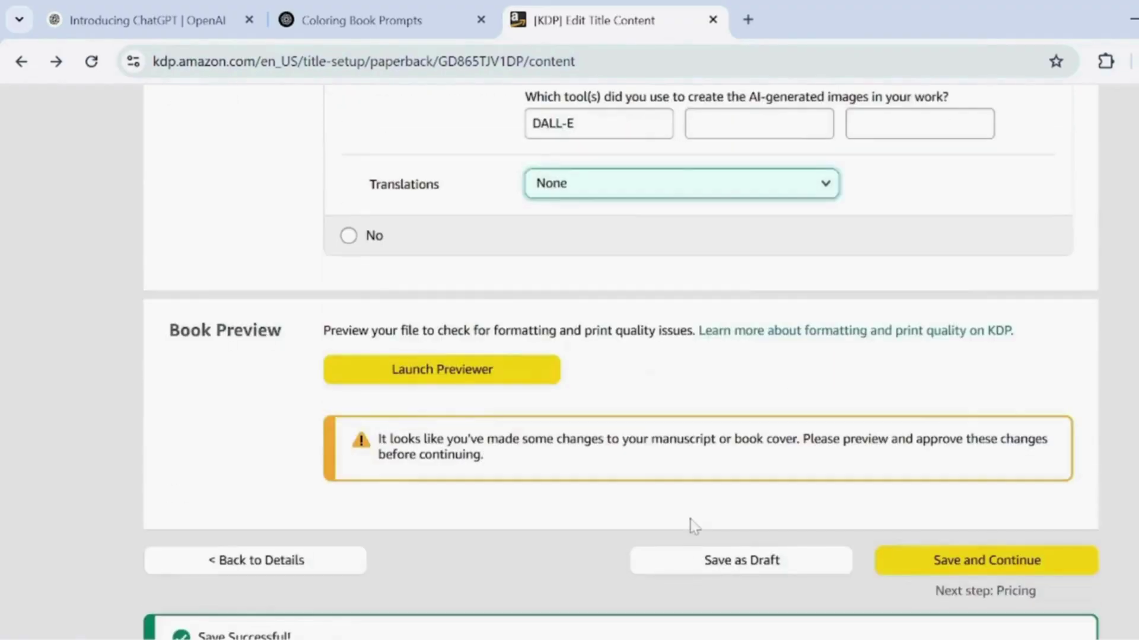
scroll(685, 432, up, 7)
scroll(684, 433, down, 2)
scroll(684, 432, up, 3)
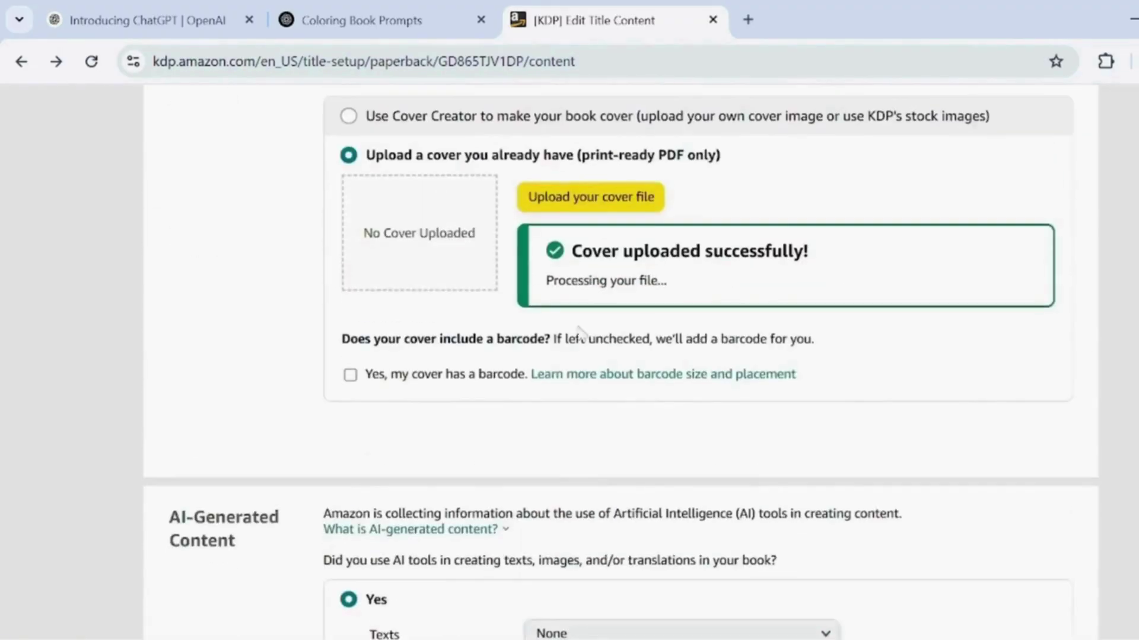
scroll(579, 331, down, 5)
scroll(765, 491, down, 4)
Step: Preview the book despite the small browser window, approve the proof, and save the content to continue to pricing
click(934, 478)
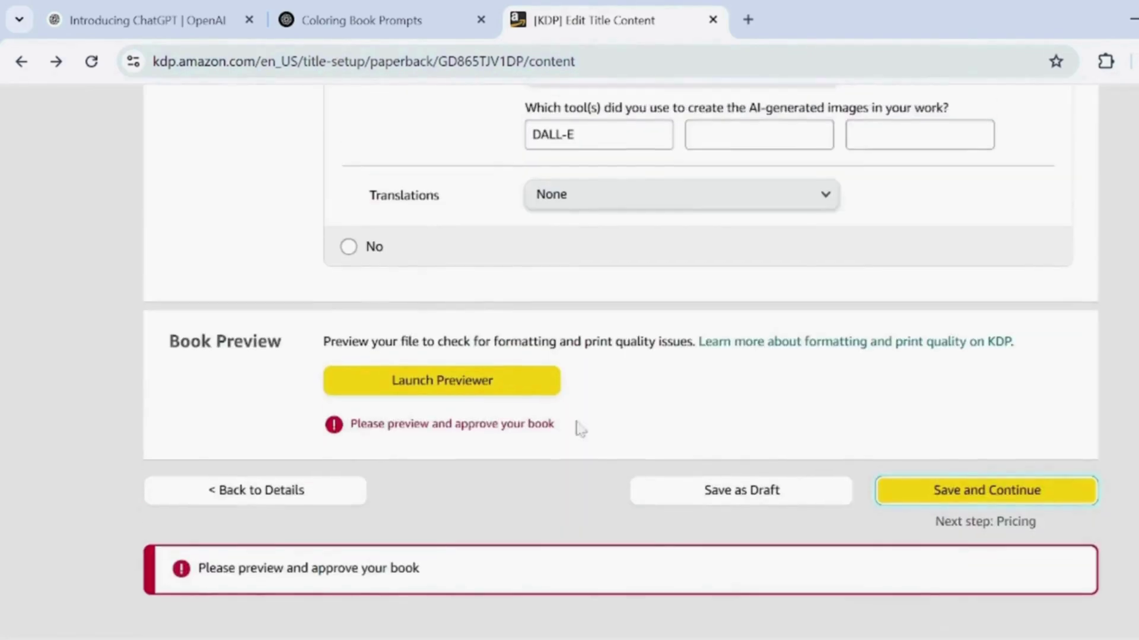
click(409, 382)
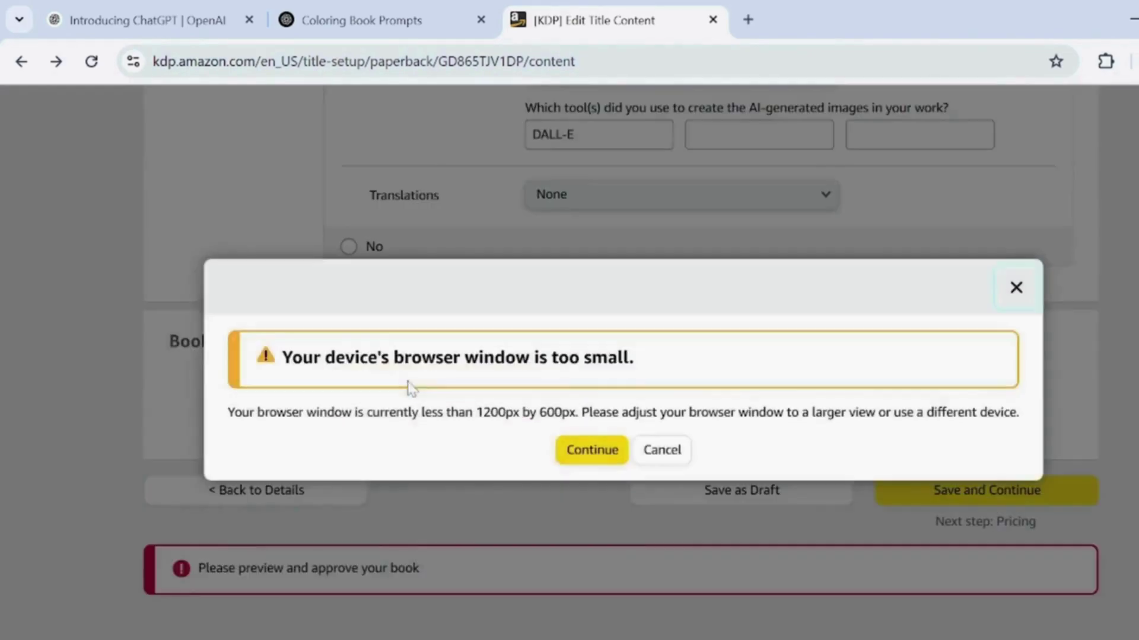
click(593, 451)
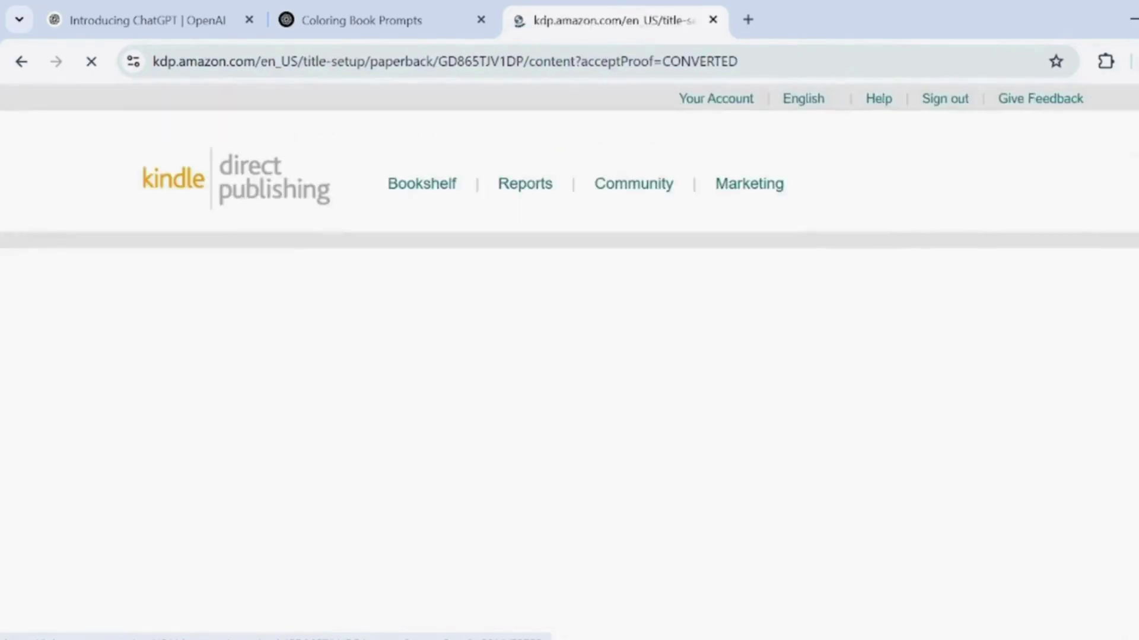
scroll(699, 518, down, 6)
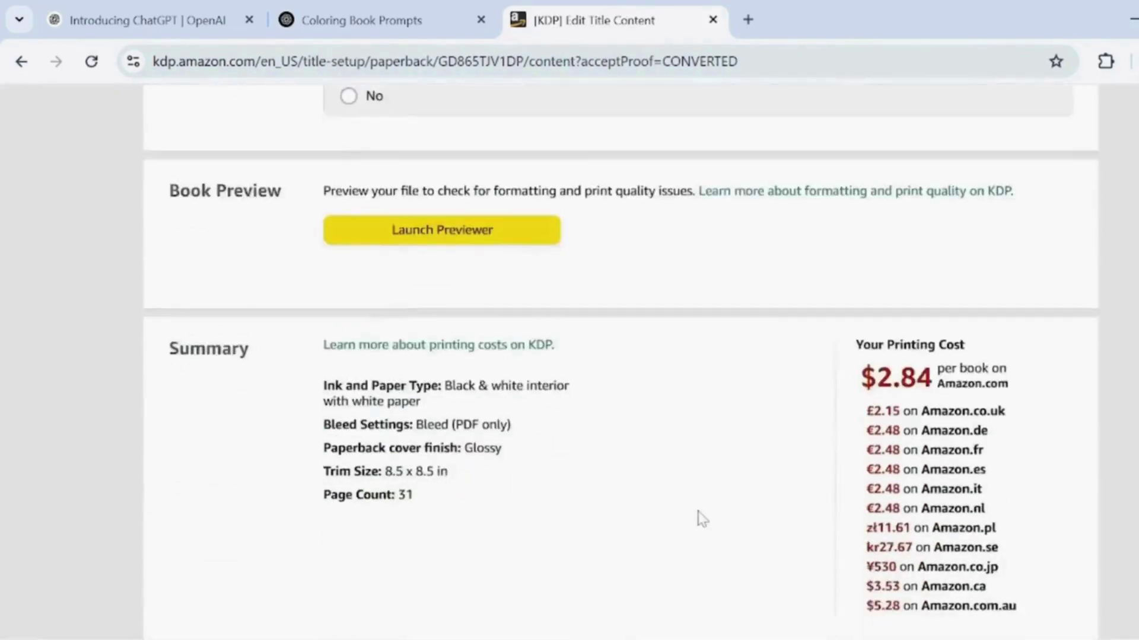
click(955, 547)
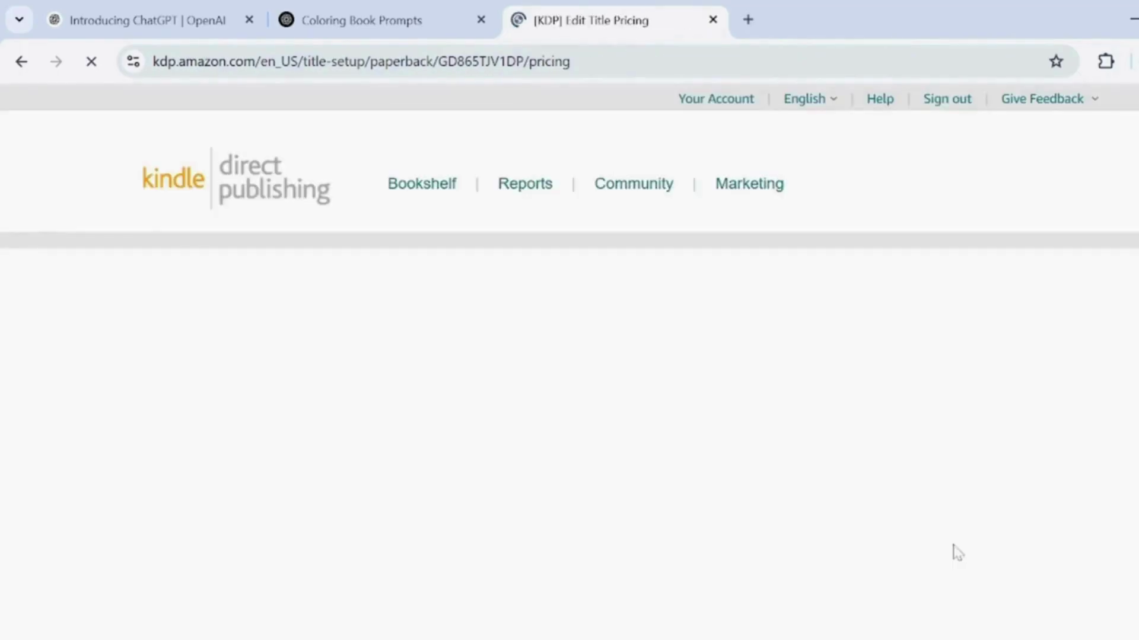
Step: Set the paperback's Amazon.com list price to 6.00 USD and apply it as the basis for the other marketplaces
scroll(870, 518, down, 10)
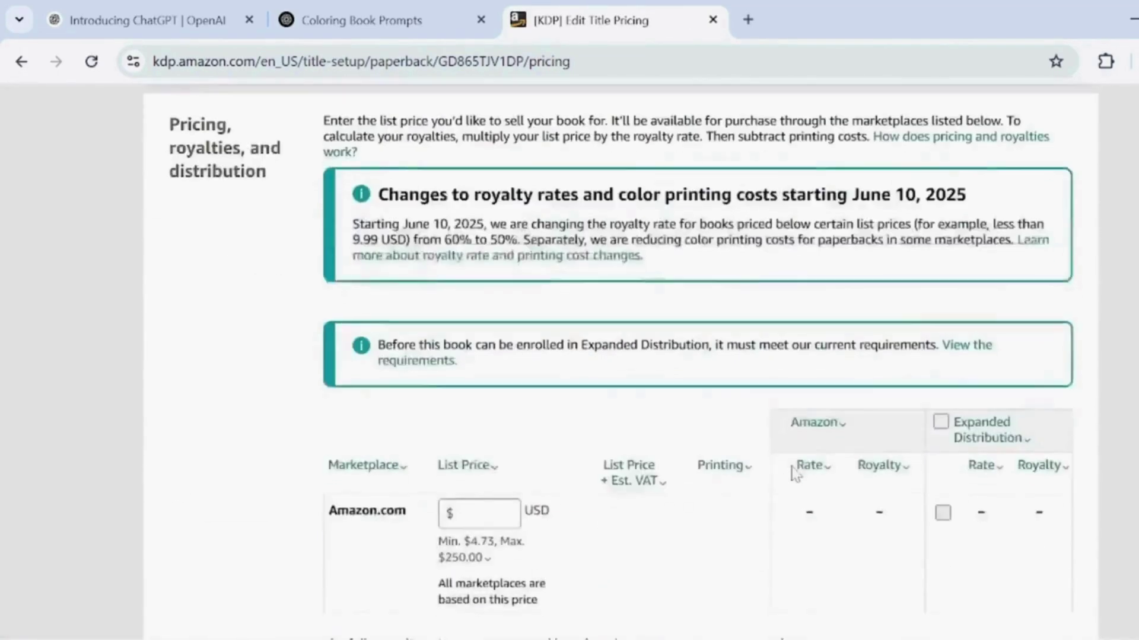
scroll(794, 475, down, 3)
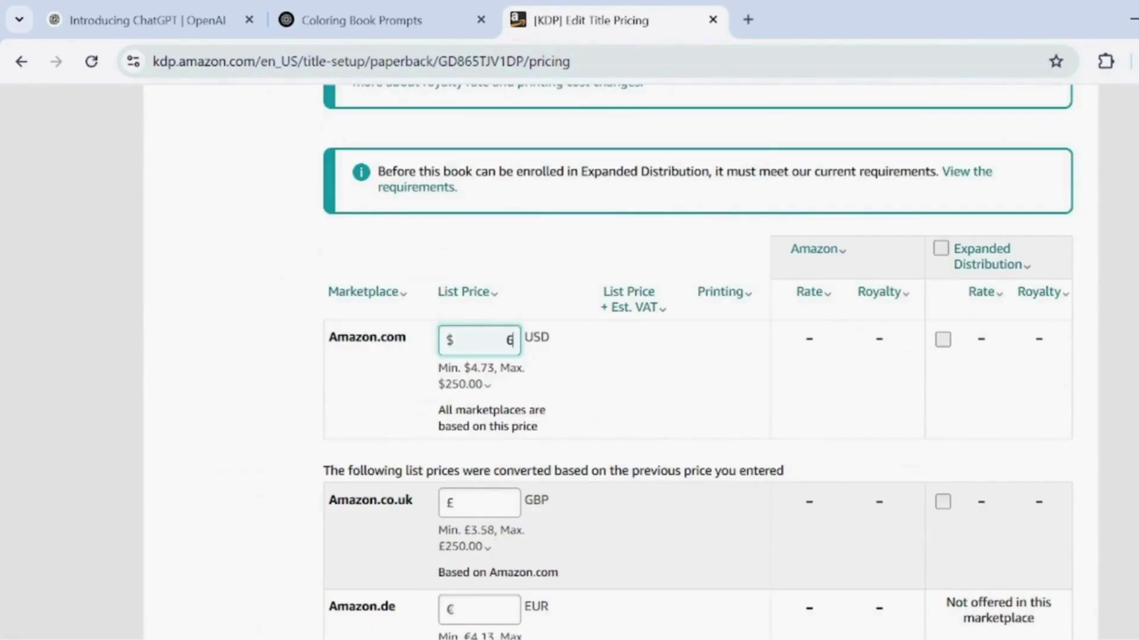
click(653, 446)
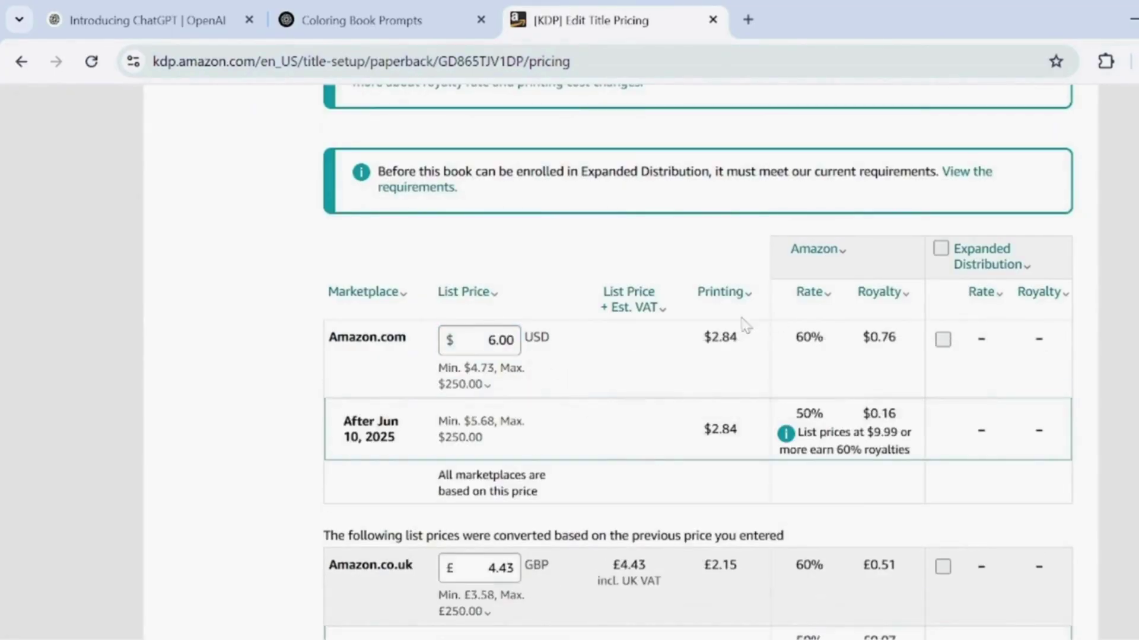
Step: Review the converted marketplace prices, save the paperback as a draft, and check the publishing options that follow the pricing section
scroll(890, 355, down, 20)
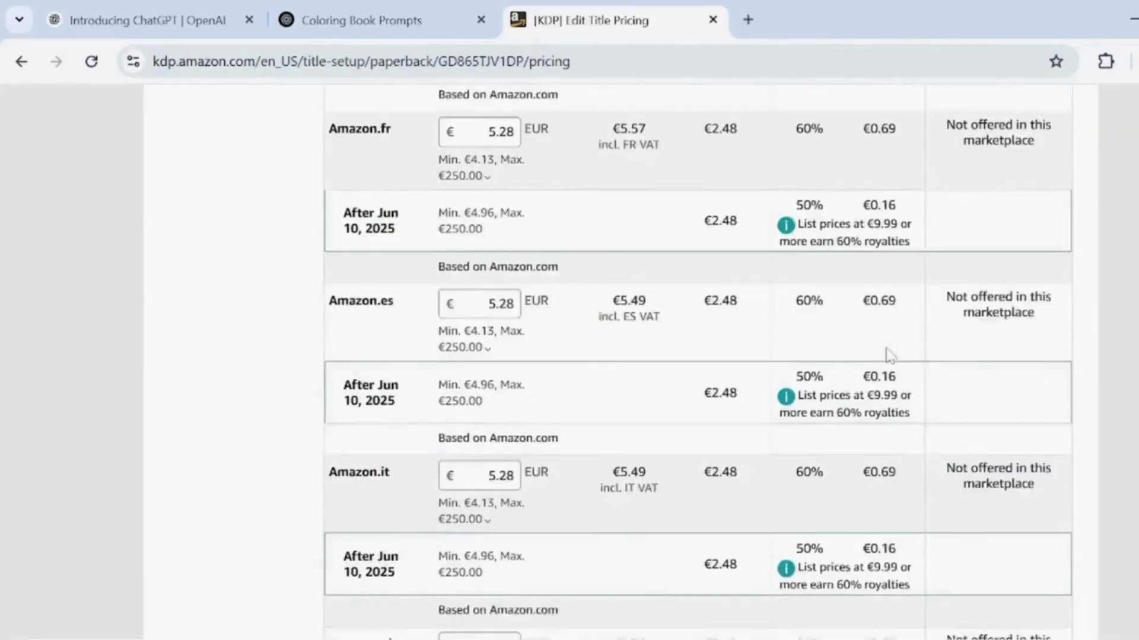
scroll(887, 354, down, 7)
scroll(888, 354, up, 7)
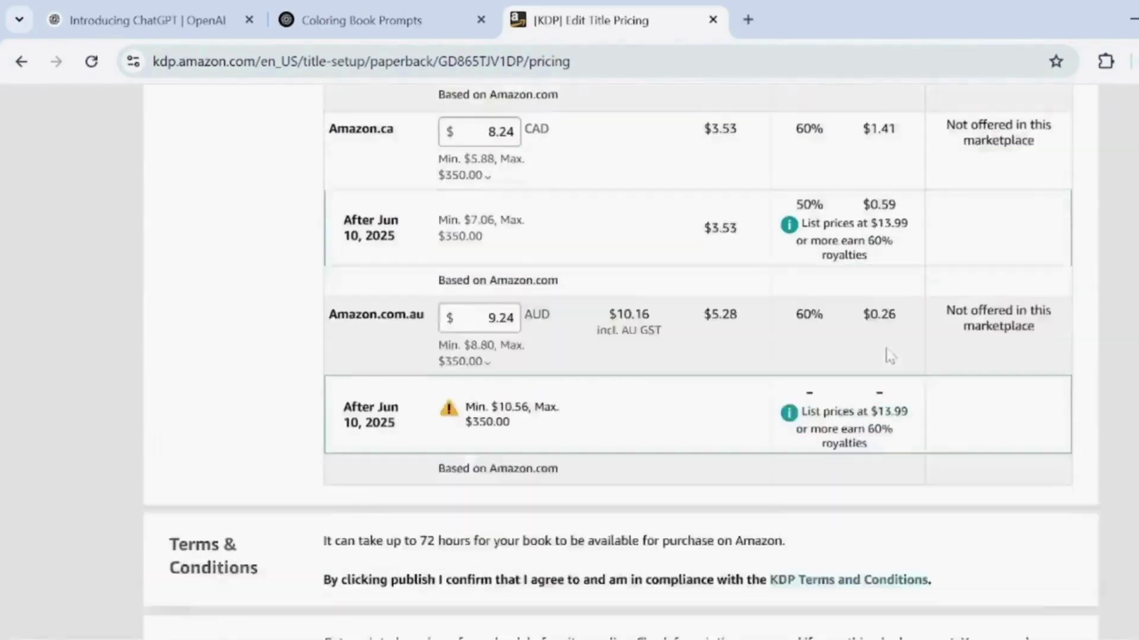
scroll(887, 355, down, 12)
scroll(888, 354, down, 2)
click(741, 538)
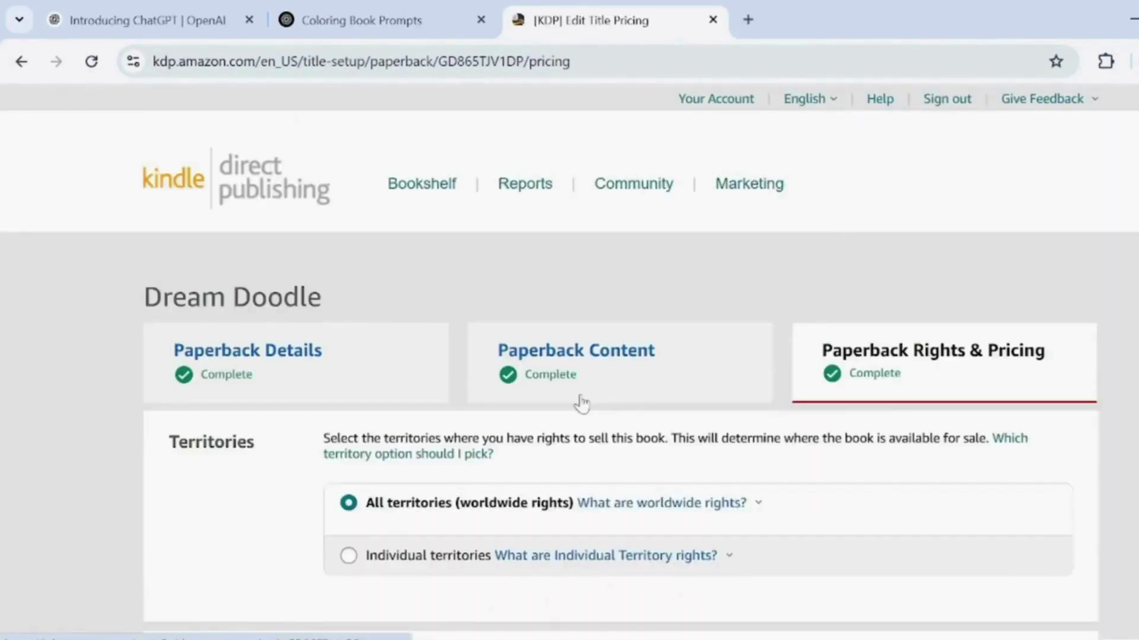
scroll(670, 460, down, 20)
scroll(736, 439, down, 8)
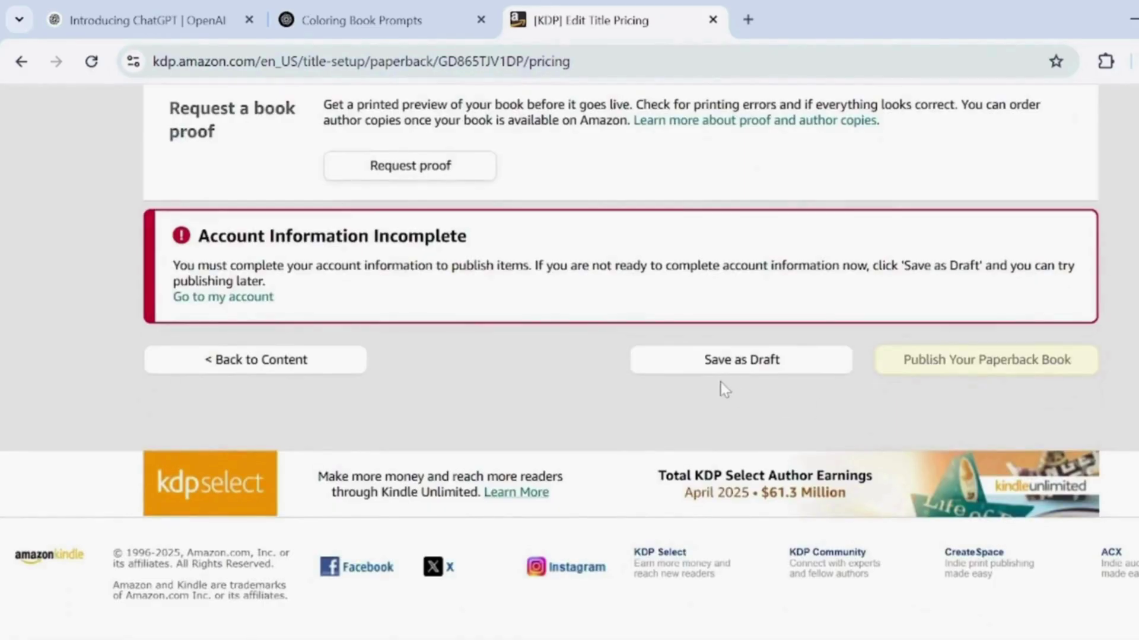